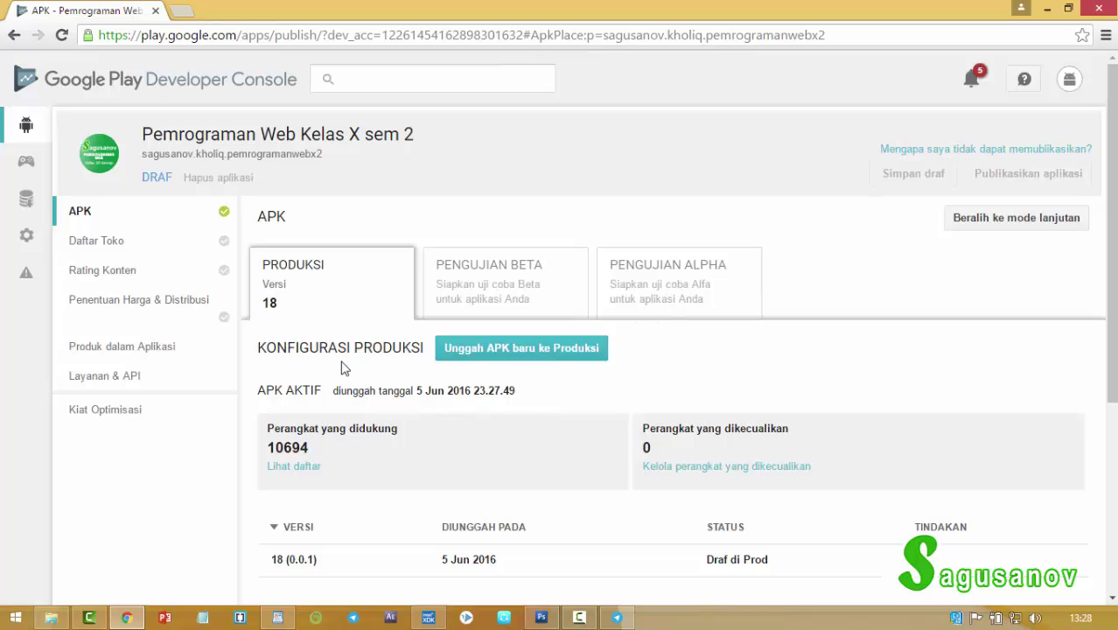
# Open the store listing and paste the app title into the short description.
pyautogui.scroll(-3, 380, 359)
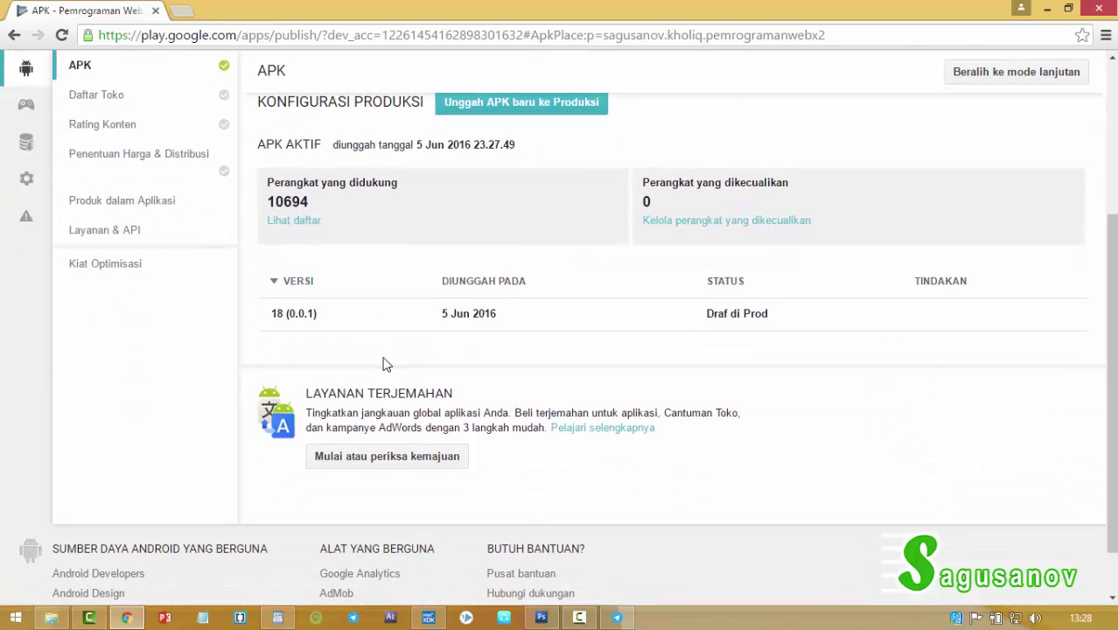
pyautogui.scroll(3, 388, 364)
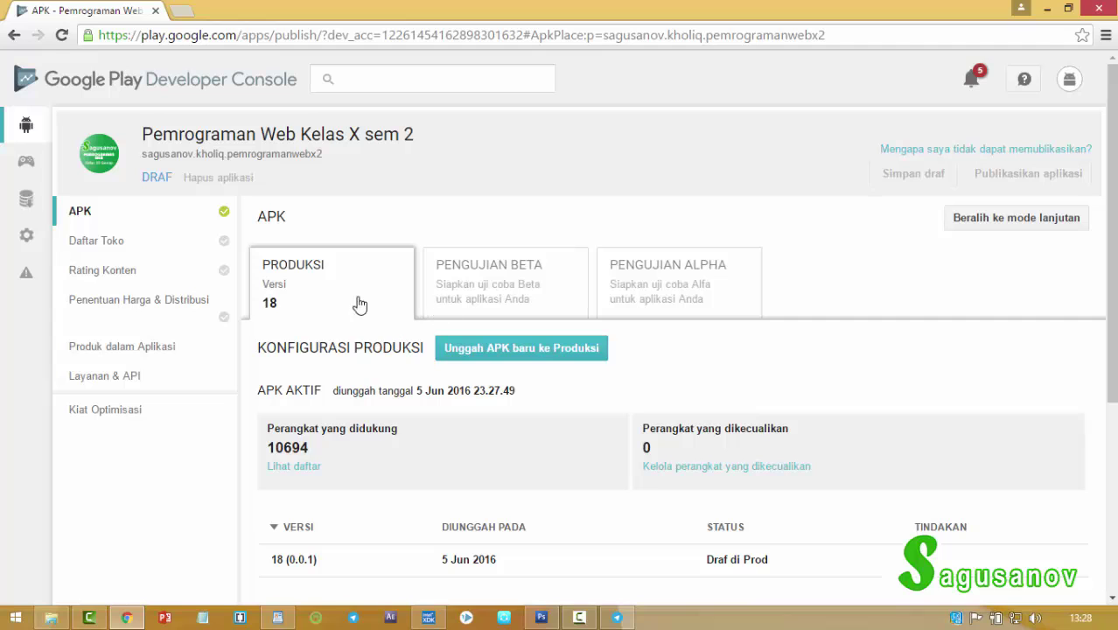
pyautogui.click(123, 251)
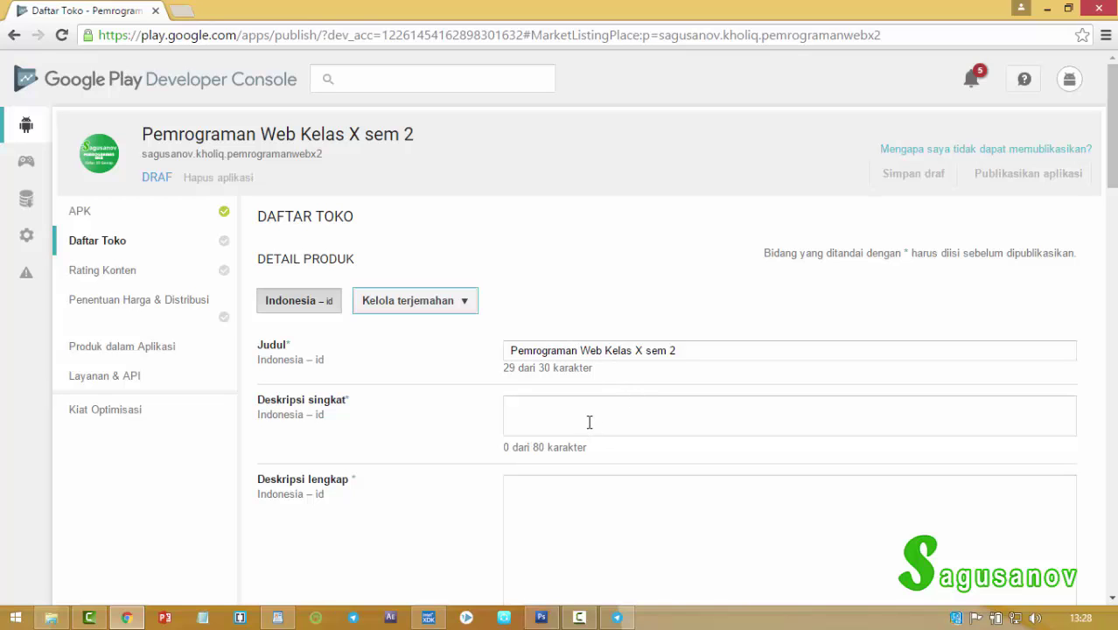
pyautogui.moveTo(720, 353); pyautogui.dragTo(505, 385)
pyautogui.hotkey('ctrl', 'c')
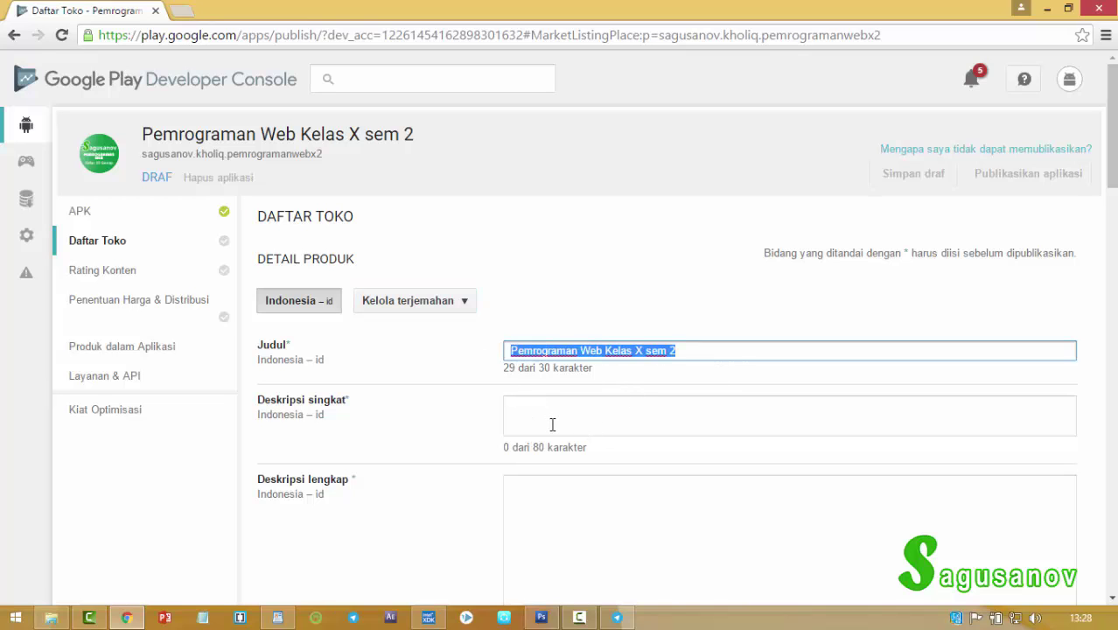
pyautogui.click(563, 414)
pyautogui.hotkey('ctrl', 'v')
# Paste the same app title into the full description and scroll down the listing.
pyautogui.scroll(-2, 639, 473)
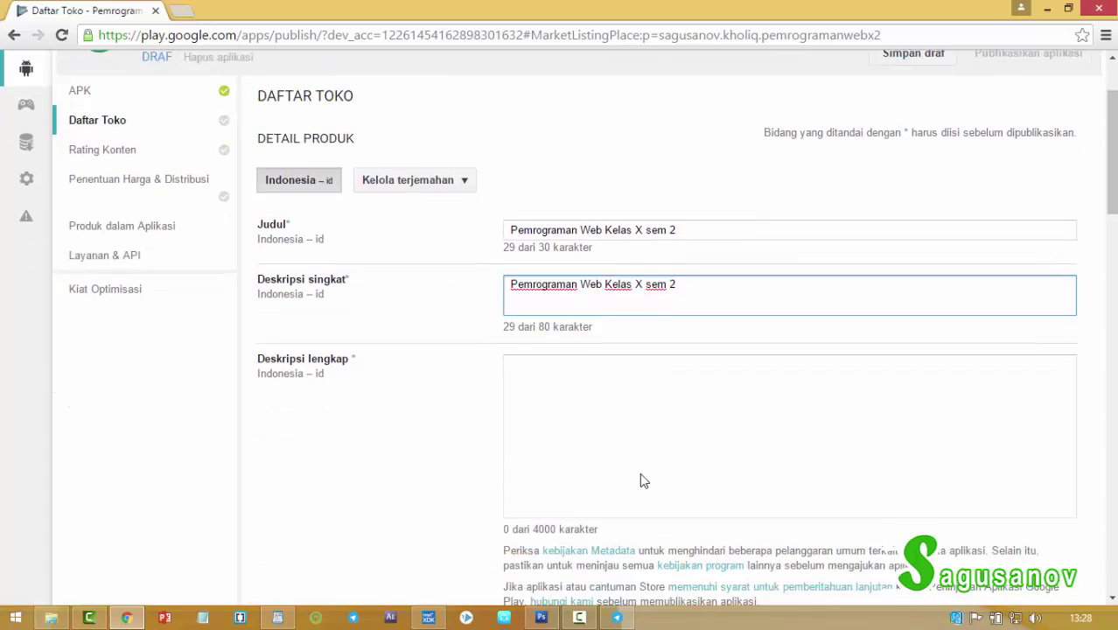
pyautogui.click(614, 358)
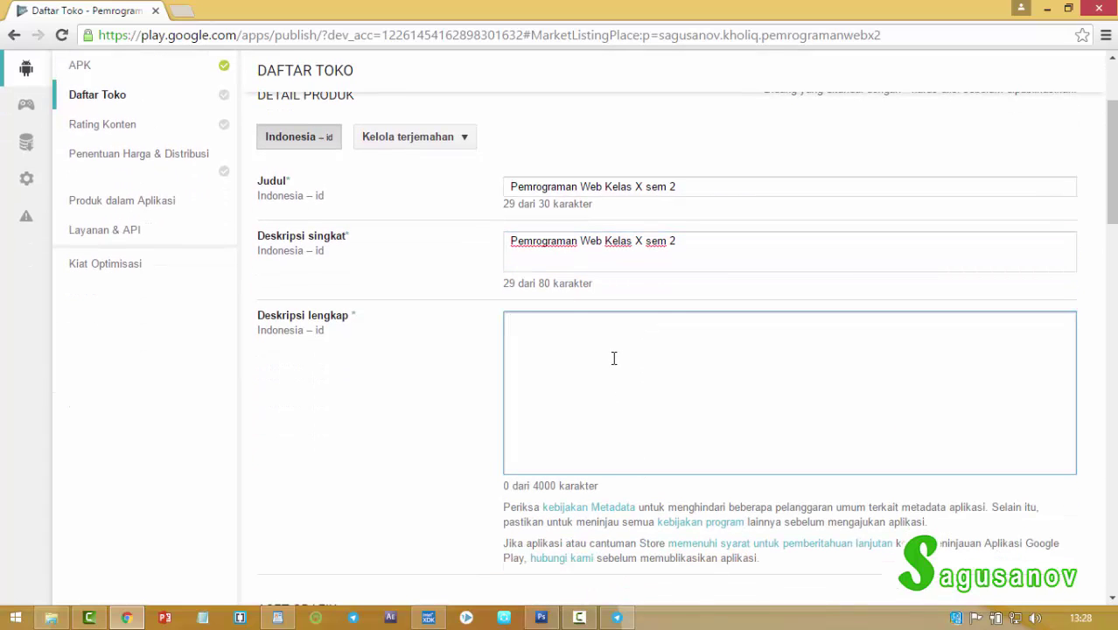
pyautogui.hotkey('ctrl', 'v')
pyautogui.scroll(-3, 673, 438)
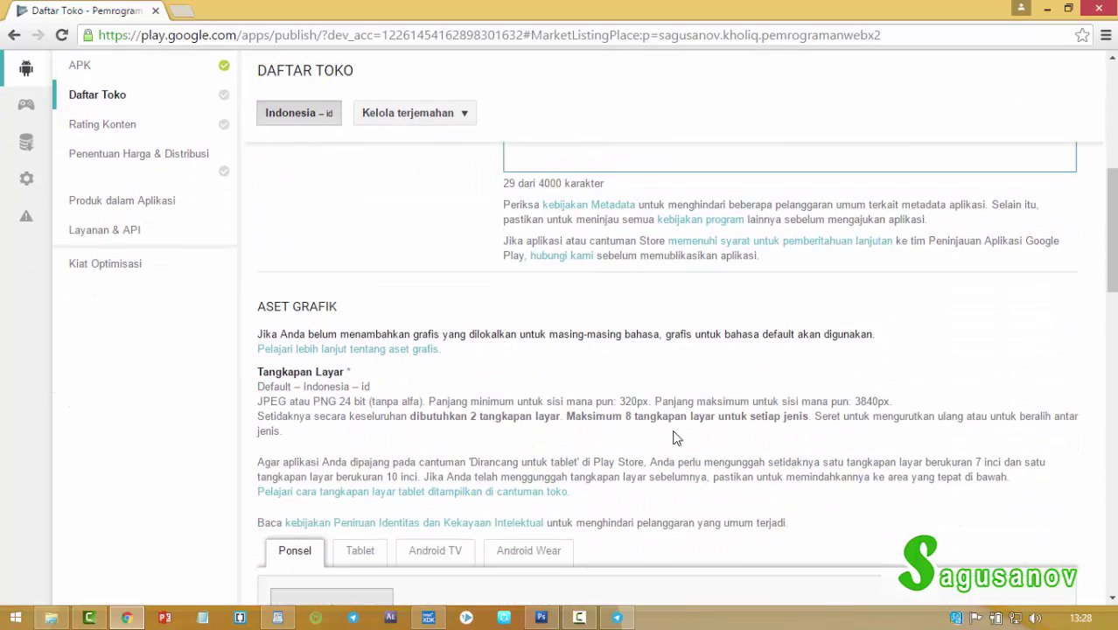
pyautogui.scroll(-3, 674, 438)
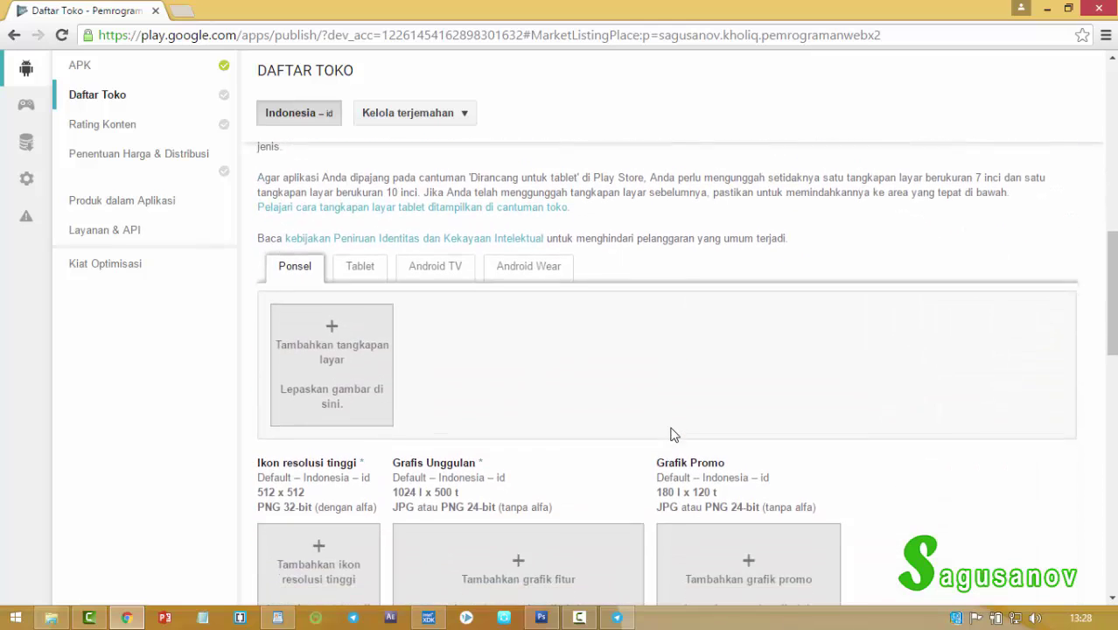
pyautogui.scroll(-1, 674, 435)
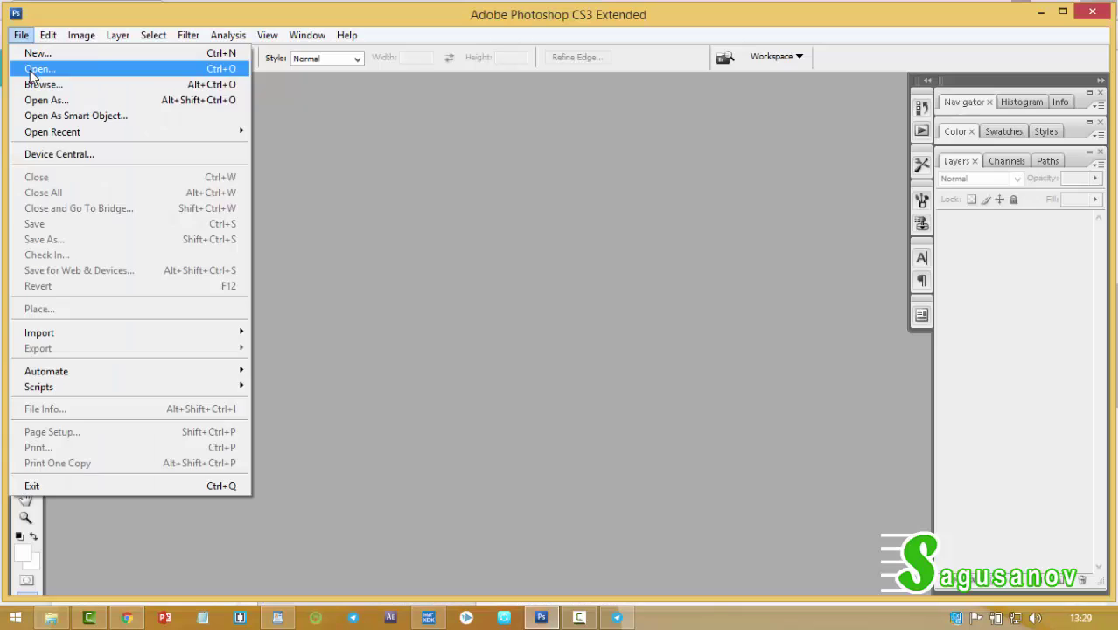
pyautogui.press('Escape')
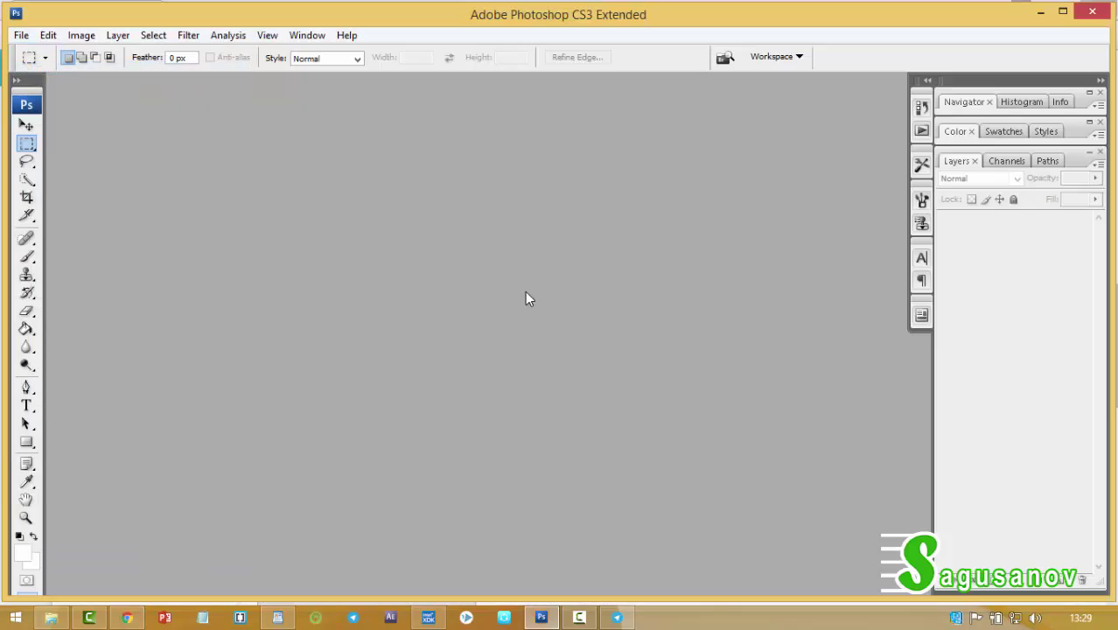
# Open DEVELOPER-MATRAS-HIRES-ICON from D:\02 TOOL PENDUKUNG, browsing in Details view.
pyautogui.doubleClick(530, 301)
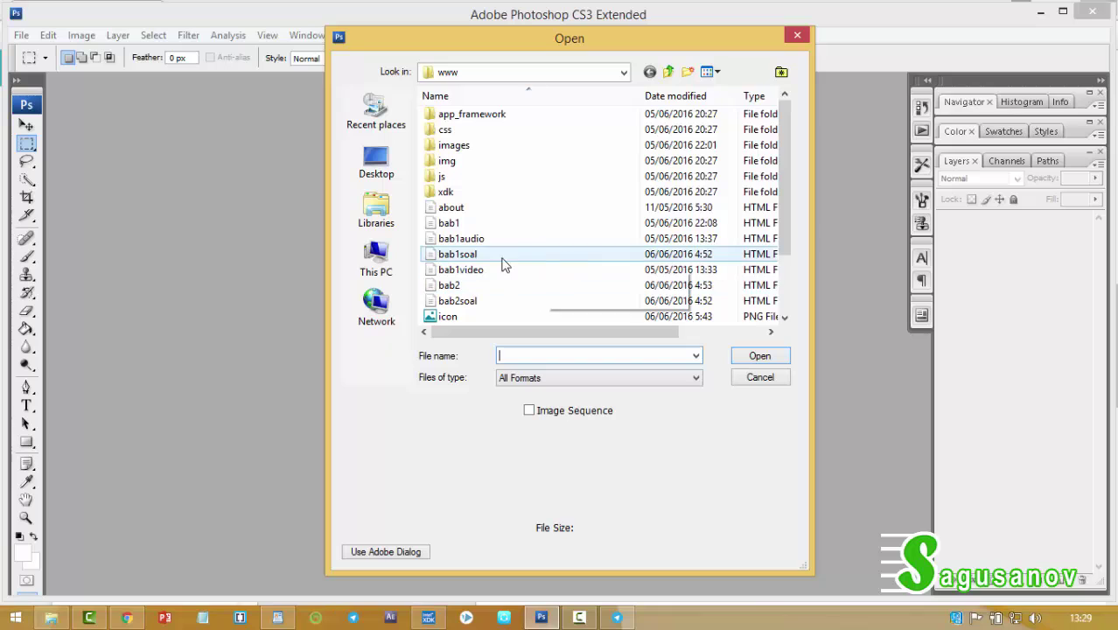
pyautogui.click(392, 257)
pyautogui.scroll(-1, 485, 184)
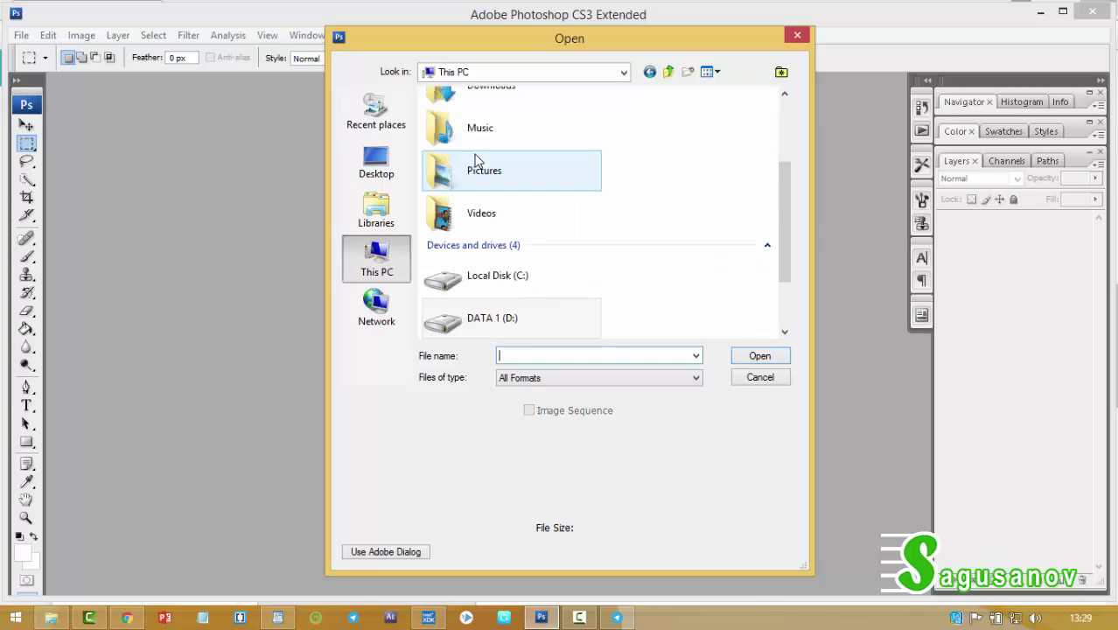
pyautogui.click(498, 313)
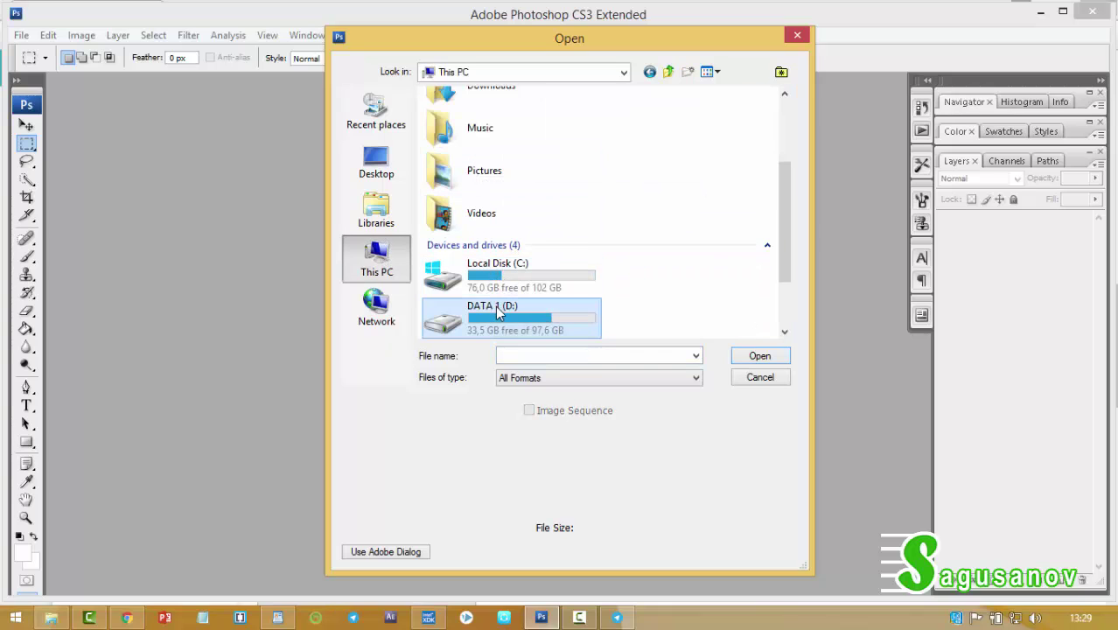
pyautogui.doubleClick(497, 313)
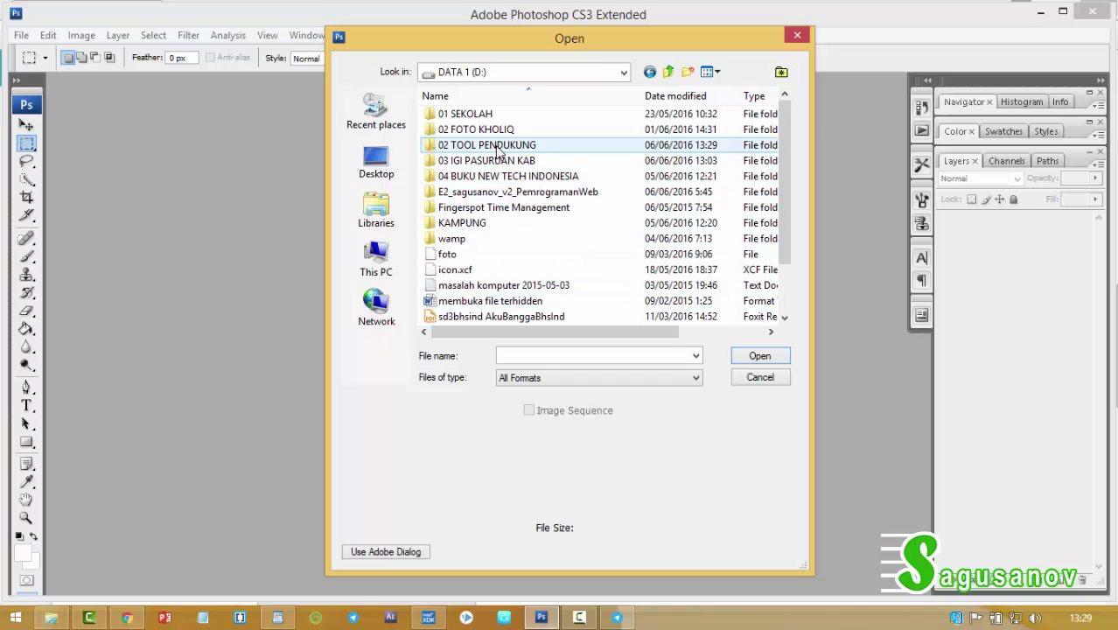
pyautogui.doubleClick(498, 147)
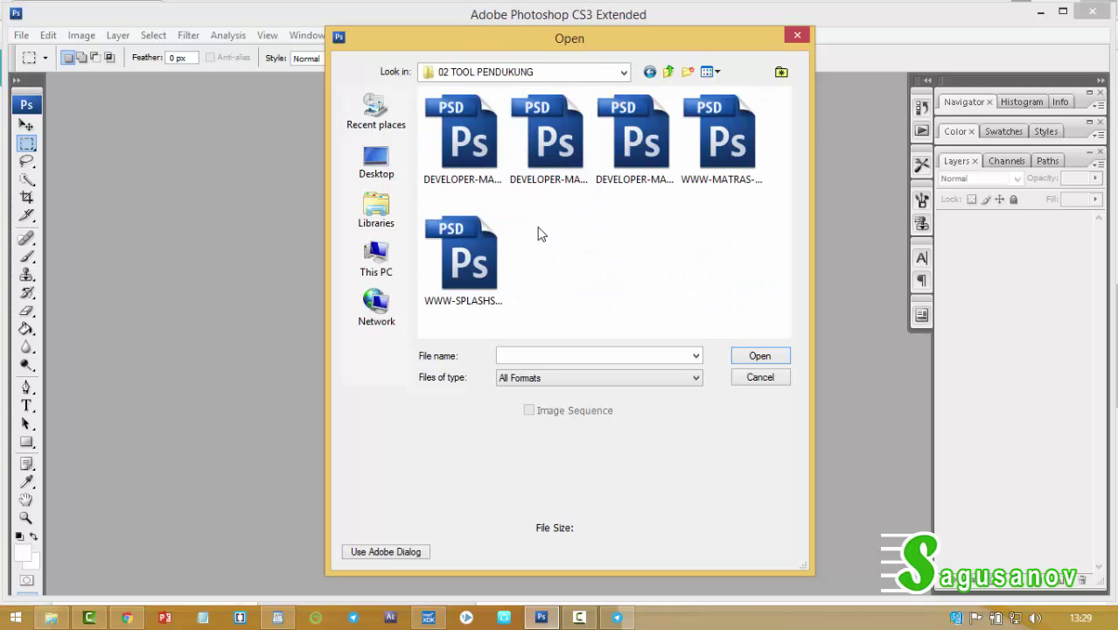
pyautogui.click(713, 73)
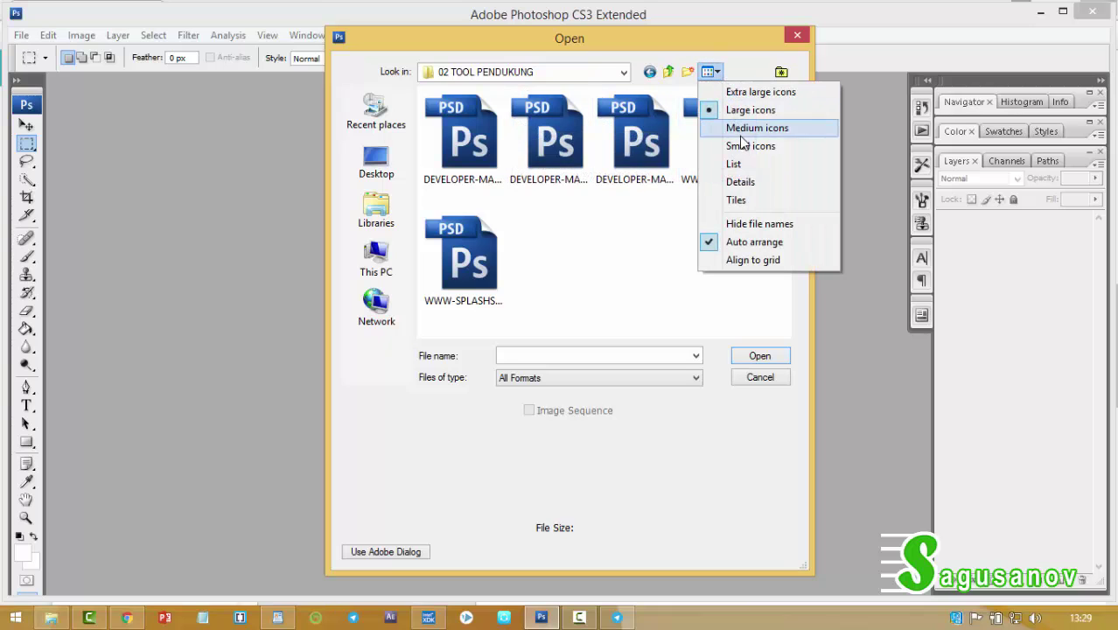
pyautogui.click(740, 182)
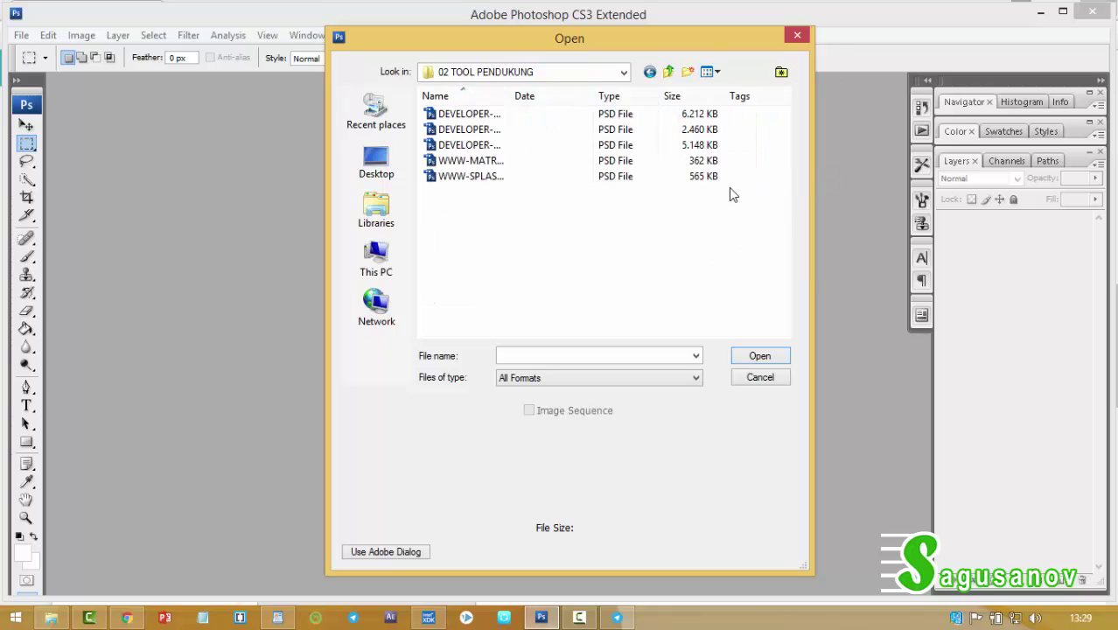
pyautogui.moveTo(507, 98); pyautogui.dragTo(641, 100)
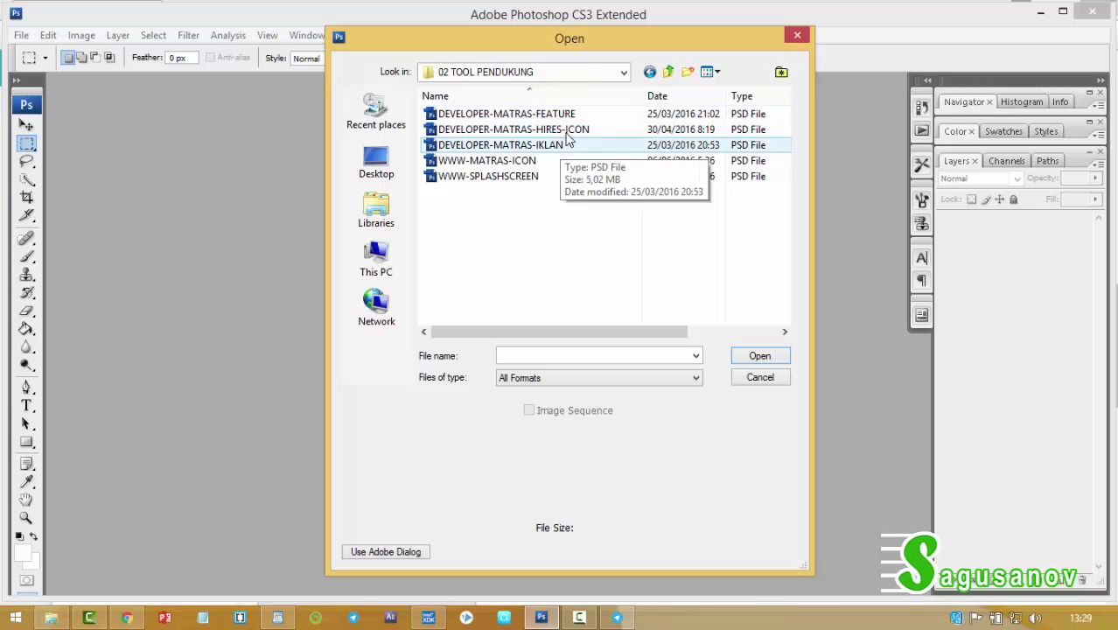
pyautogui.click(575, 131)
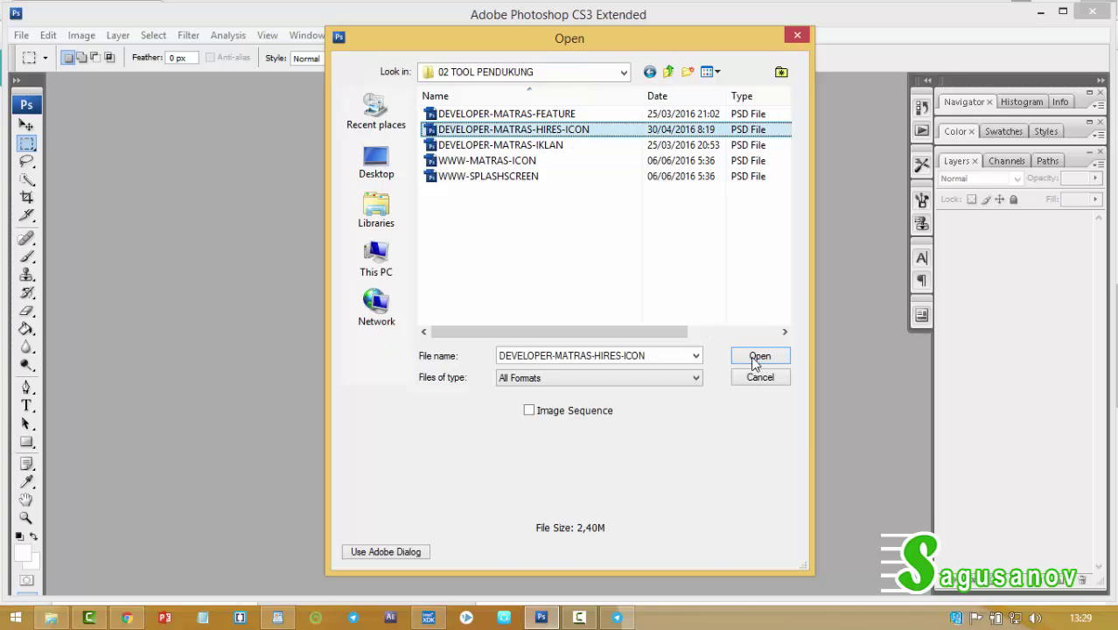
pyautogui.click(739, 357)
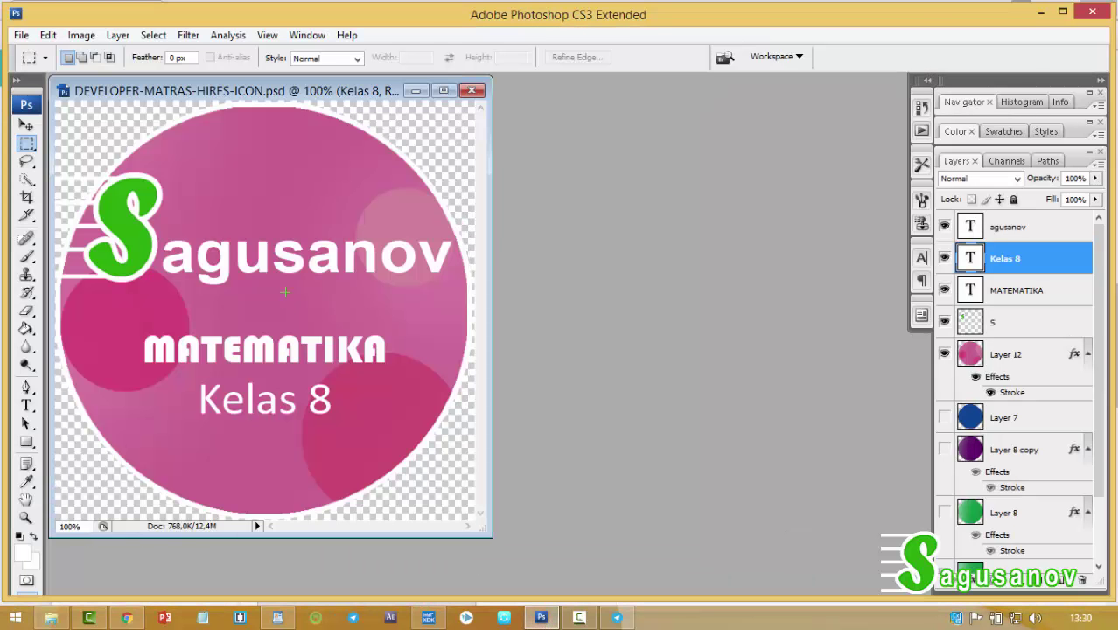
# Check the icon's image size and leave it unchanged.
pyautogui.click(81, 35)
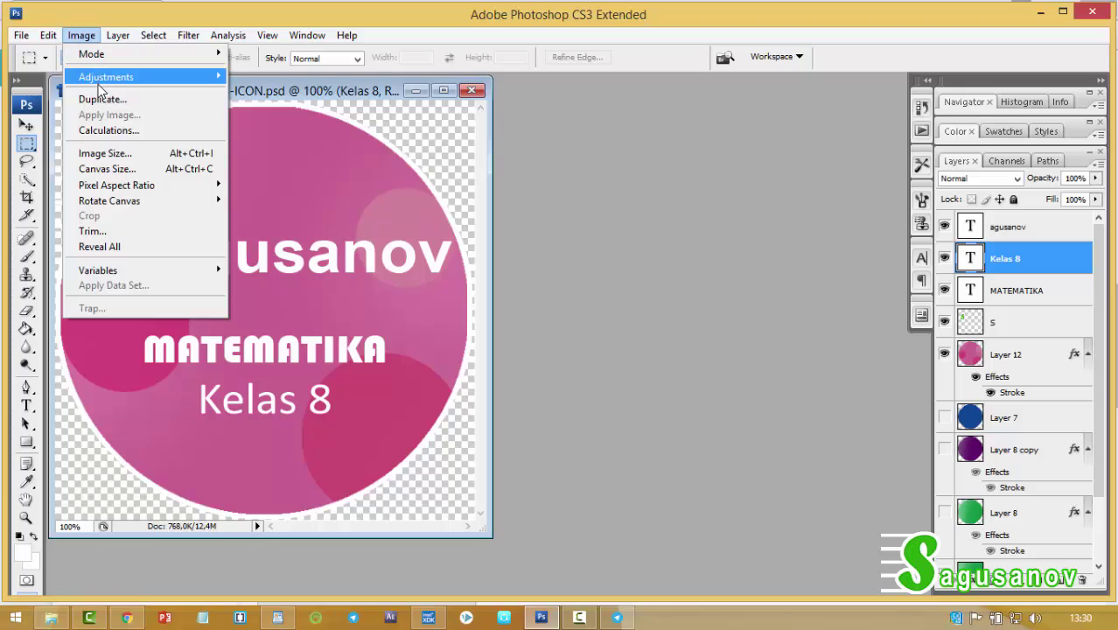
pyautogui.click(106, 153)
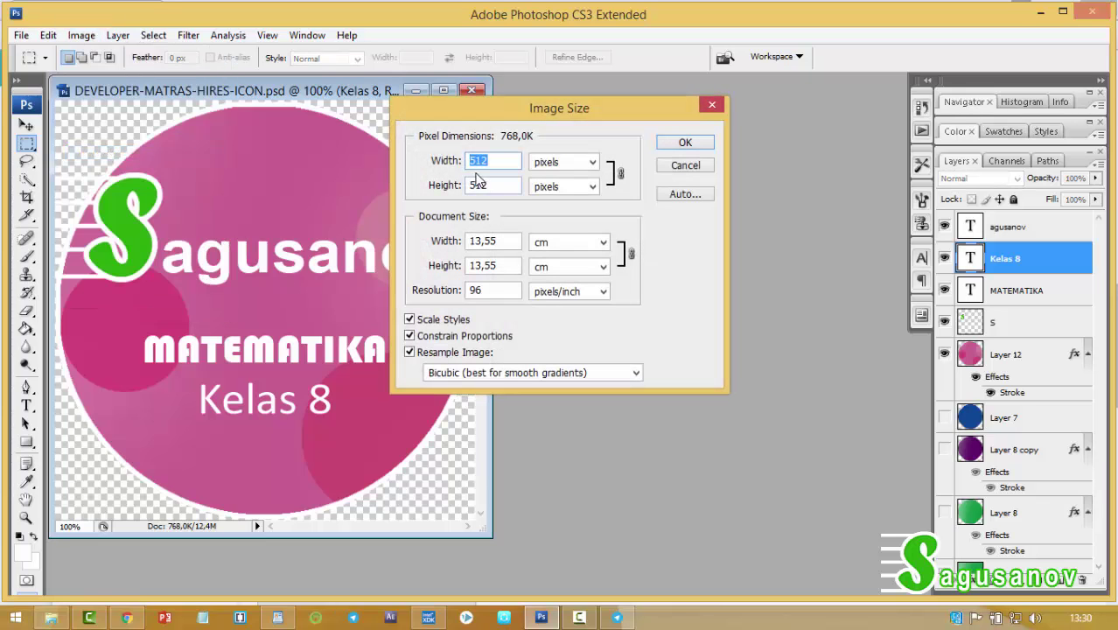
pyautogui.click(678, 168)
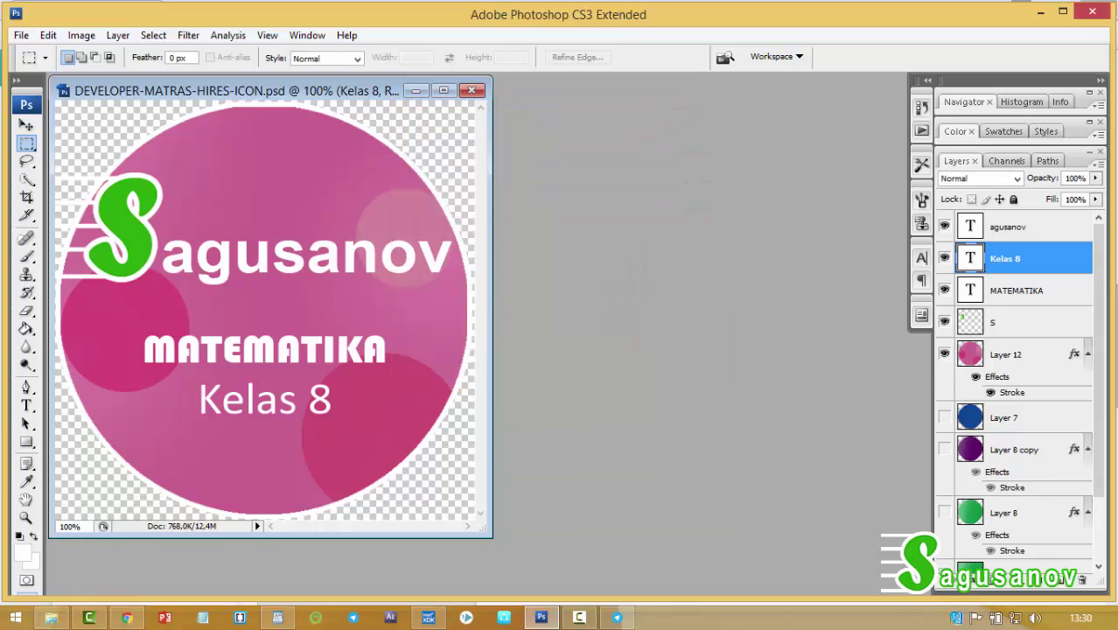
# Replace the MATEMATIKA title text with PEMROGRAMAN WEB and commit the edit.
pyautogui.click(26, 405)
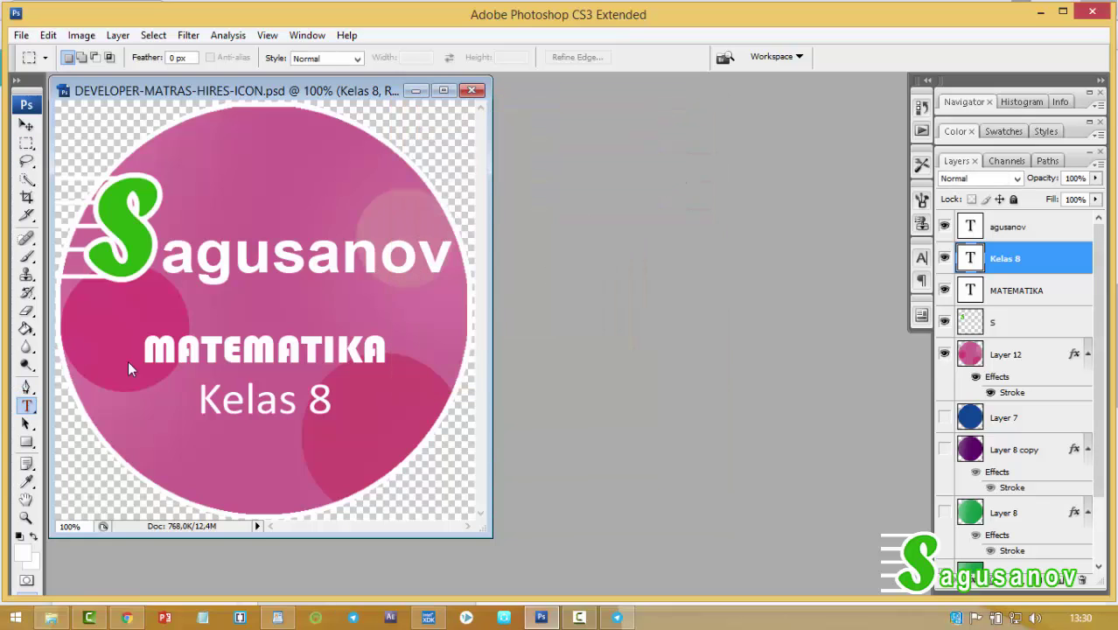
pyautogui.click(175, 351)
pyautogui.moveTo(175, 351); pyautogui.dragTo(388, 351)
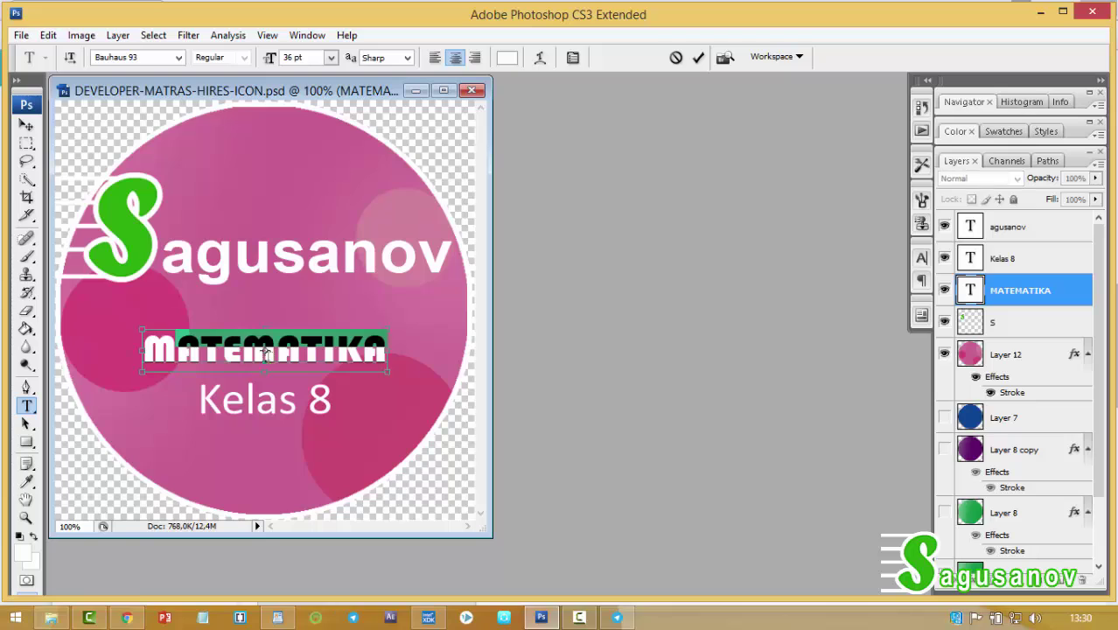
pyautogui.press('BackSpace')
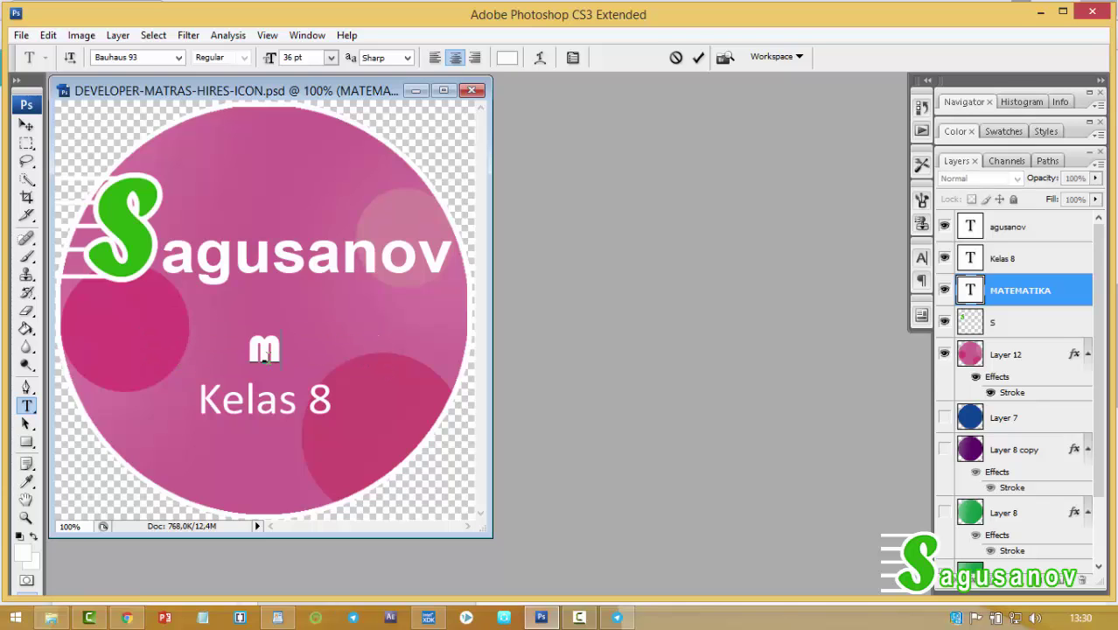
pyautogui.write('P')
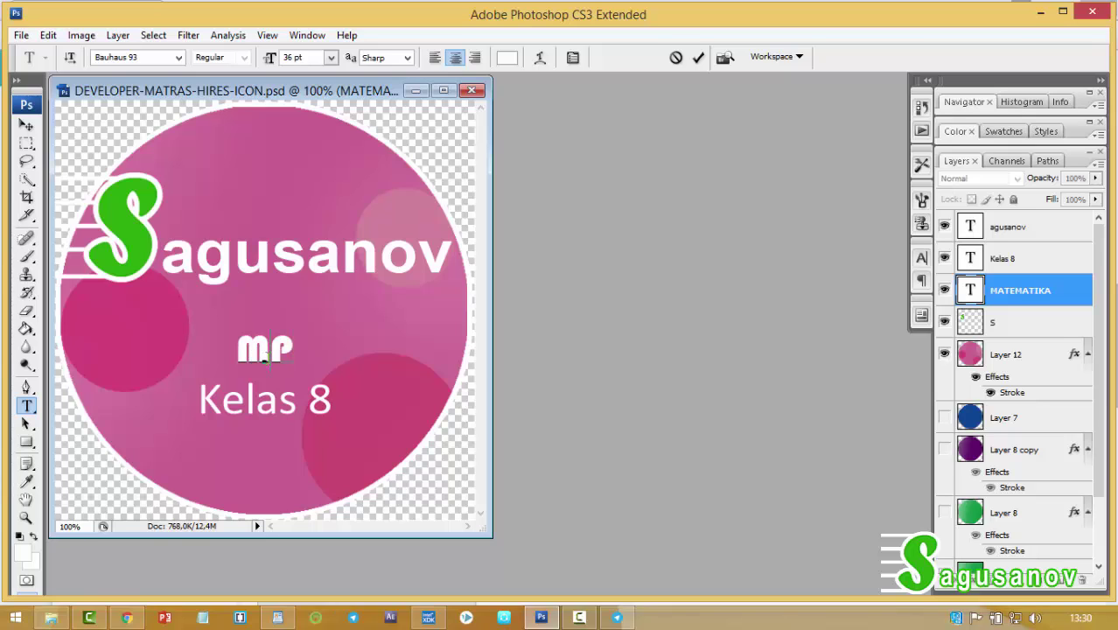
pyautogui.press('BackSpace')
pyautogui.write('EMROGRAMA')
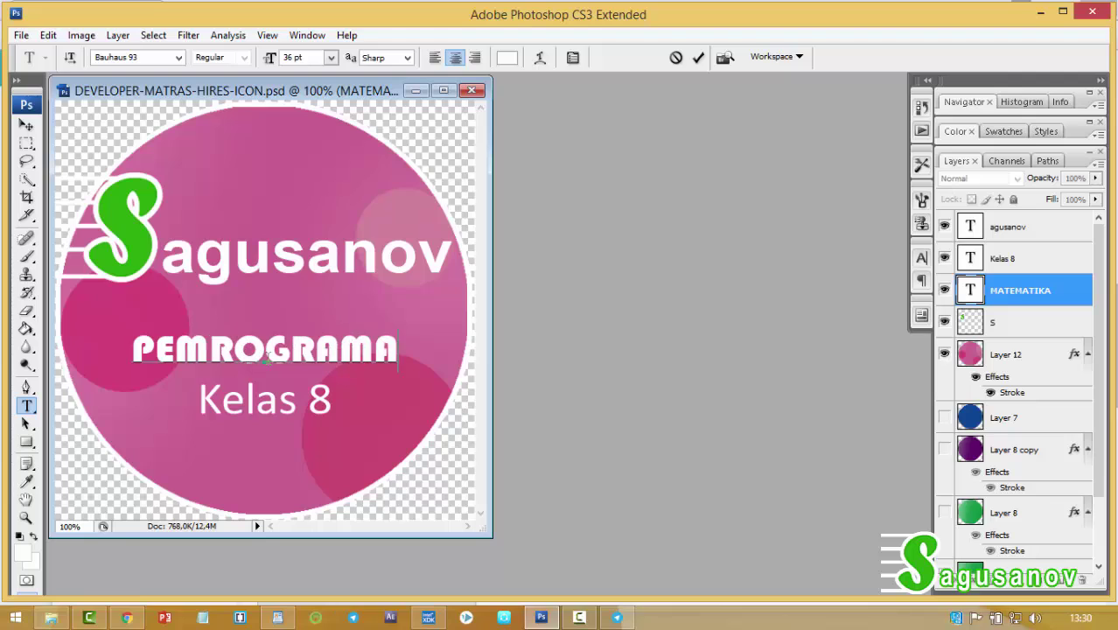
pyautogui.write('N WEB')
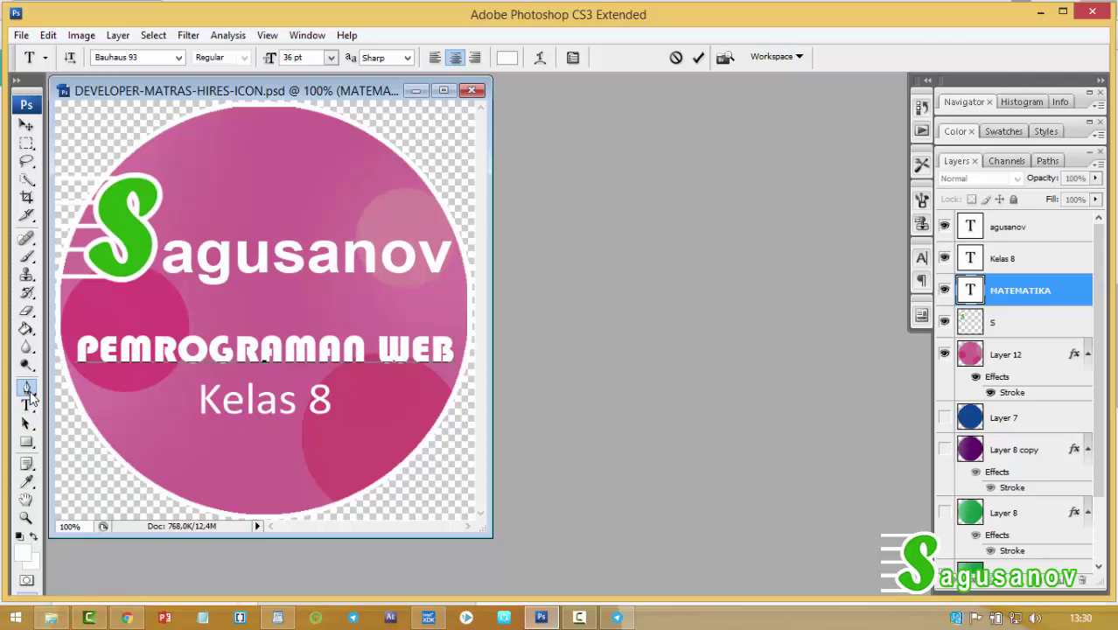
pyautogui.click(26, 405)
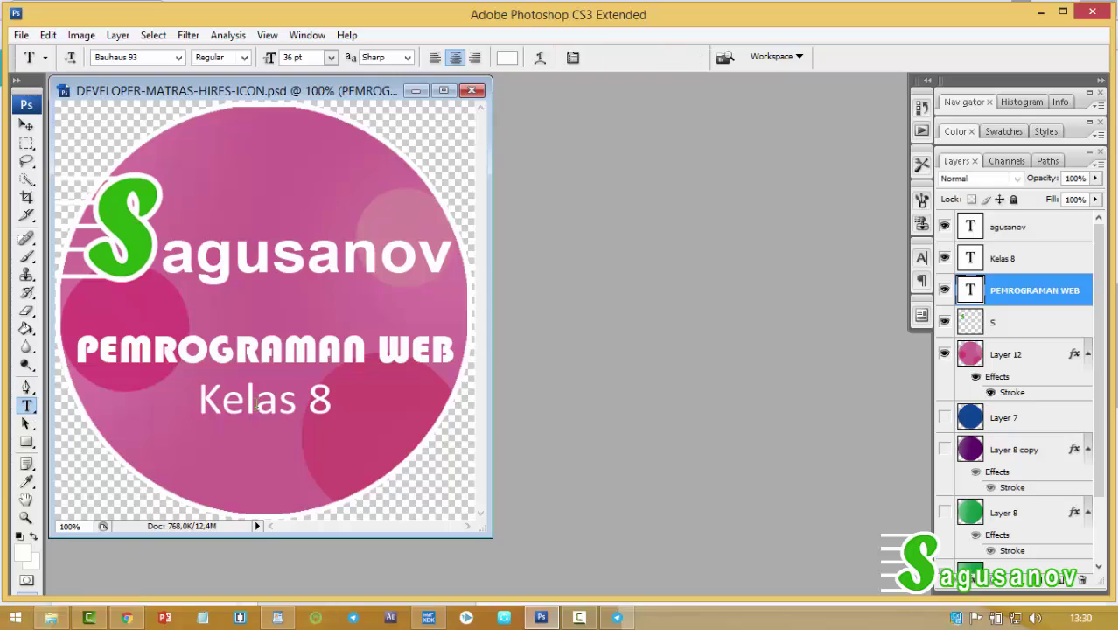
# Change 'Kelas 8' to 'Kelas X sem 2' and make the green circle layer visible.
pyautogui.click(317, 402)
pyautogui.doubleClick(335, 403)
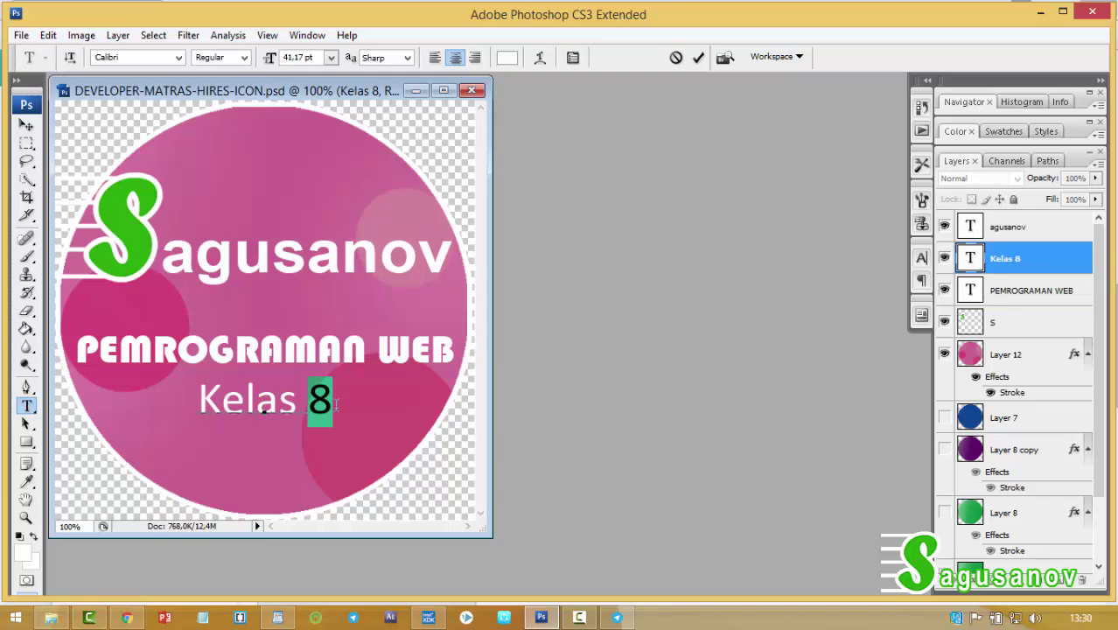
pyautogui.write('X')
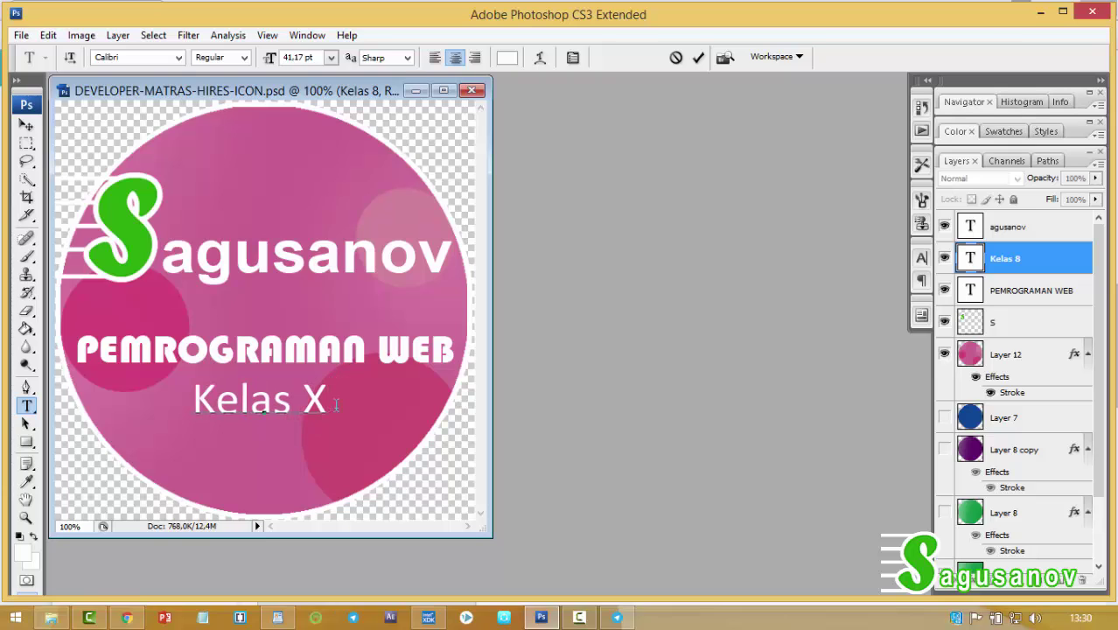
pyautogui.write(' SEM')
pyautogui.press('BackSpace')
pyautogui.press('BackSpace')
pyautogui.press('BackSpace')
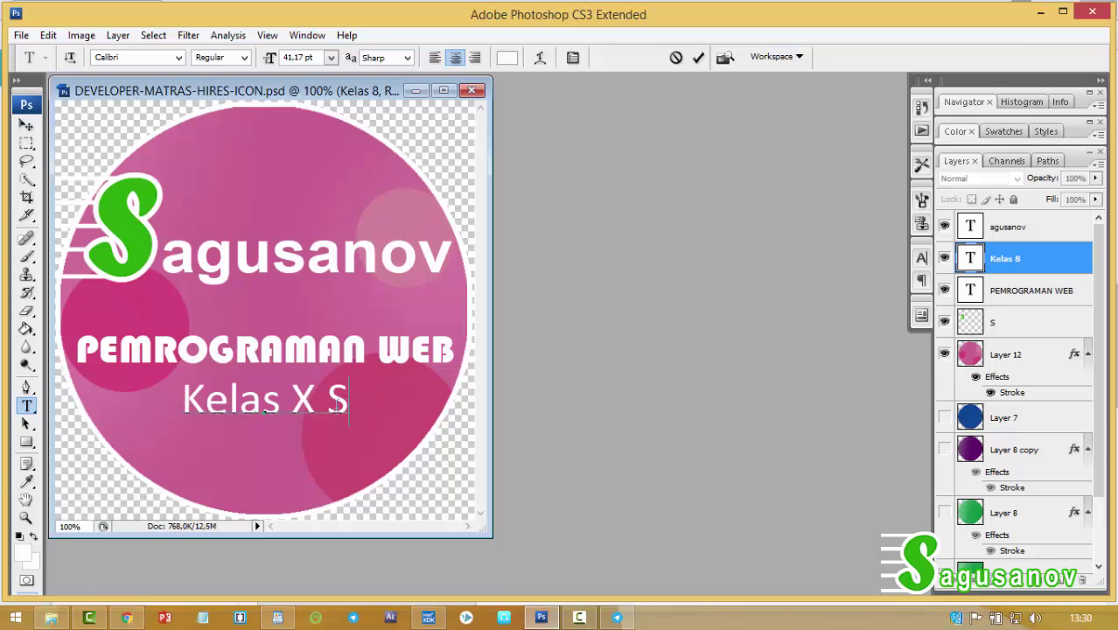
pyautogui.write('sem')
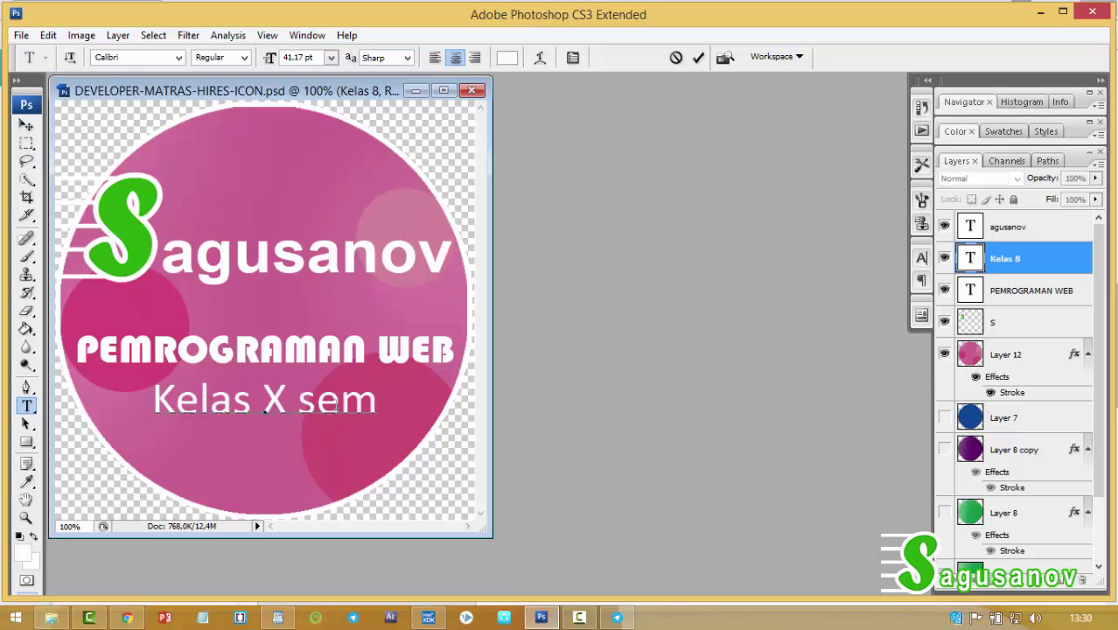
pyautogui.write(' 2')
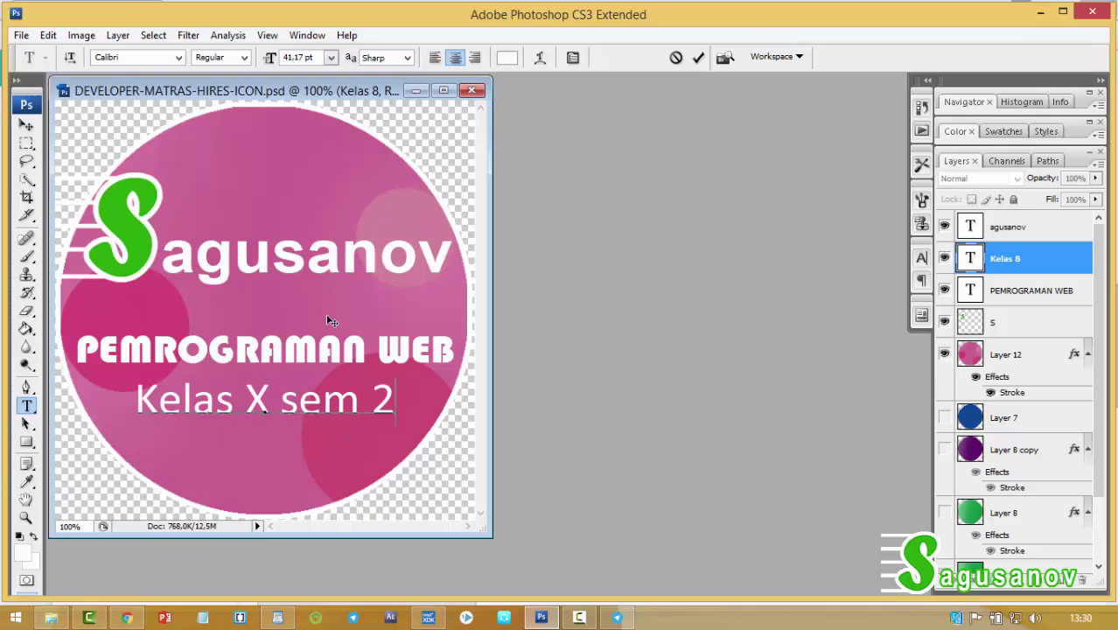
pyautogui.click(944, 512)
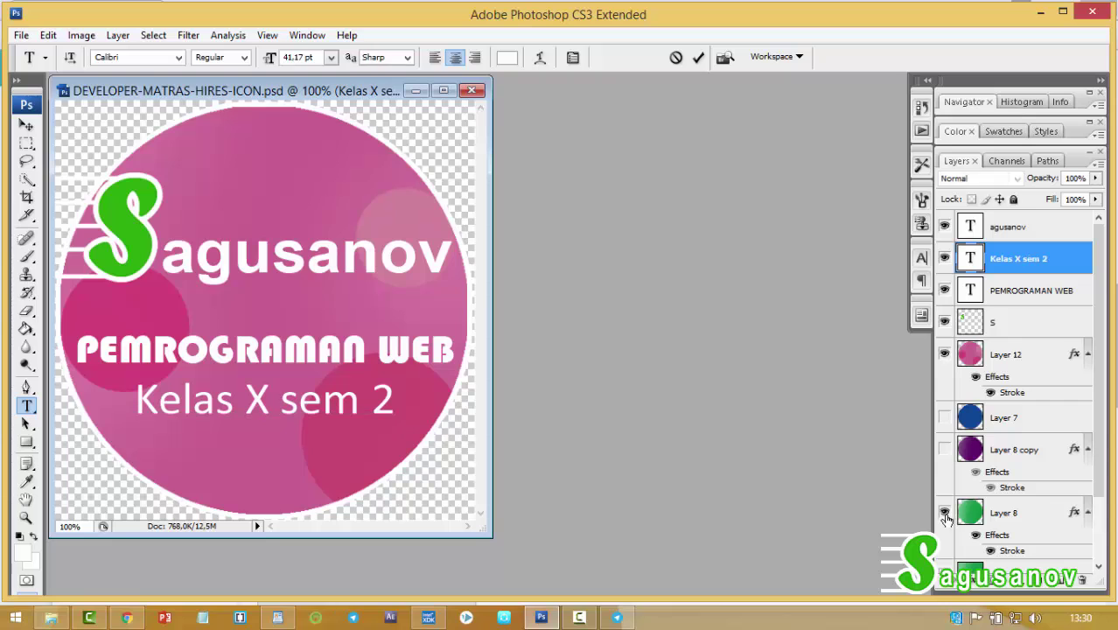
# Hide the pink circle, save DEVELOPER-MATRAS-HIRES-ICON copy.jpg, and close the PSD unsaved.
pyautogui.click(944, 353)
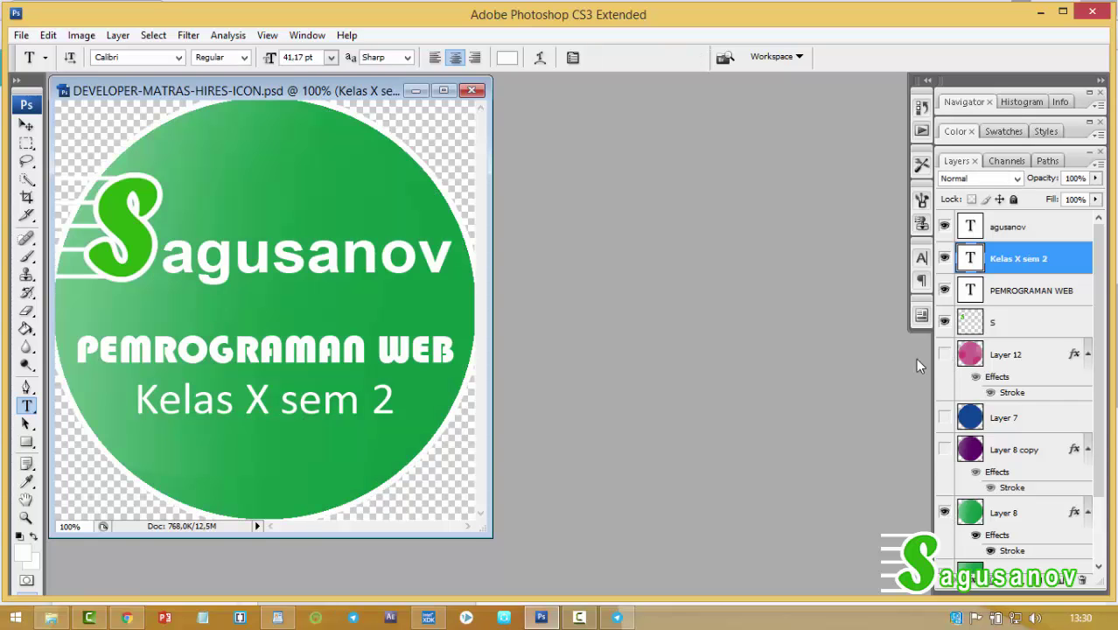
pyautogui.click(21, 35)
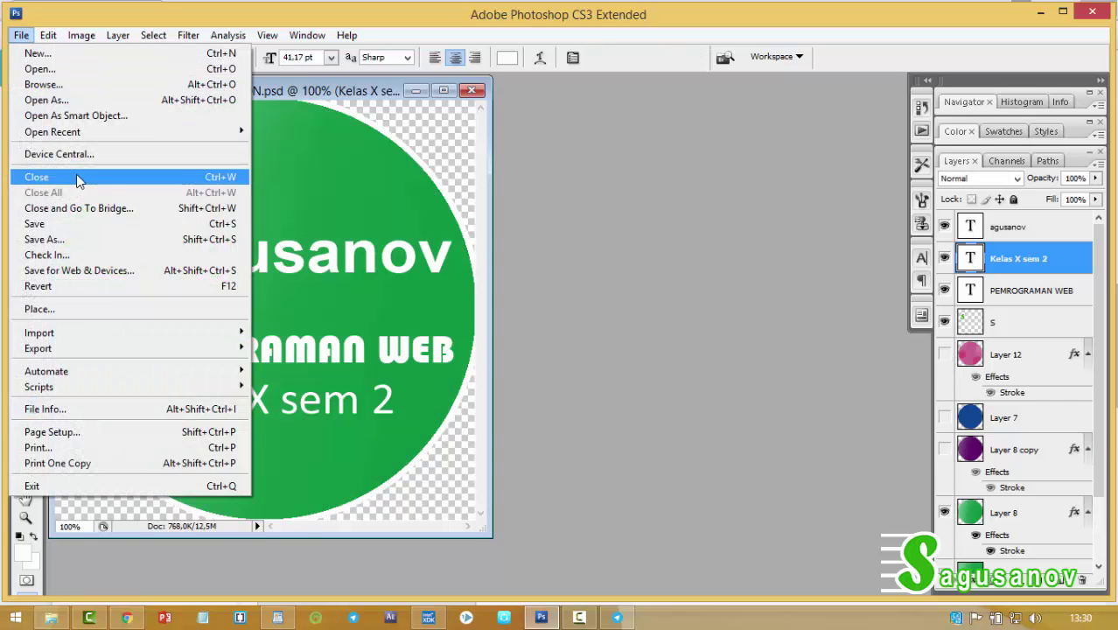
pyautogui.click(74, 240)
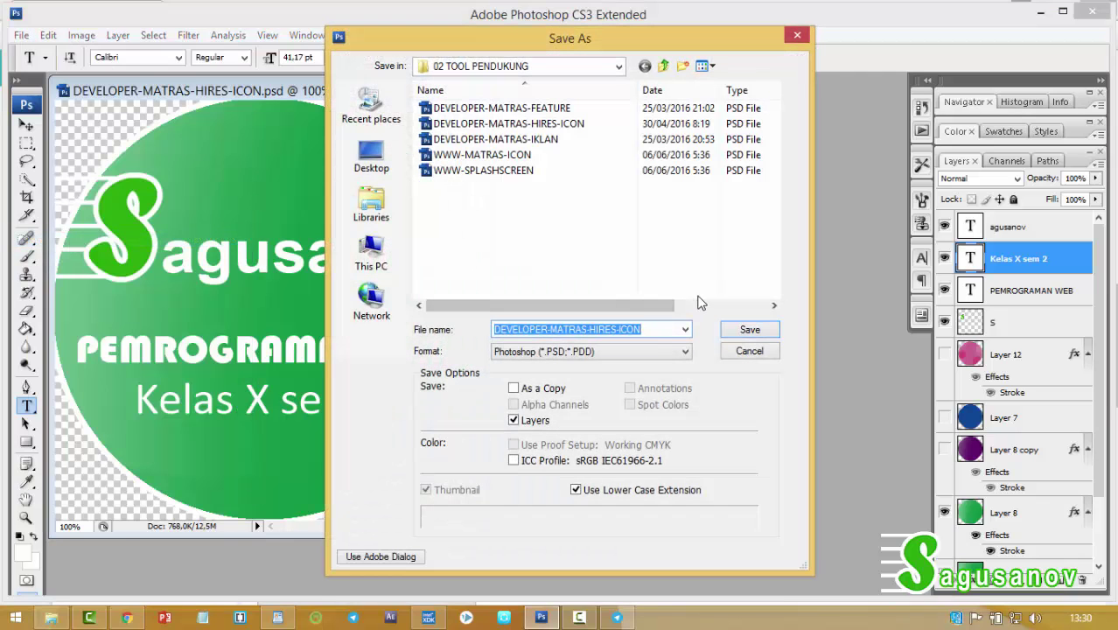
pyautogui.click(633, 351)
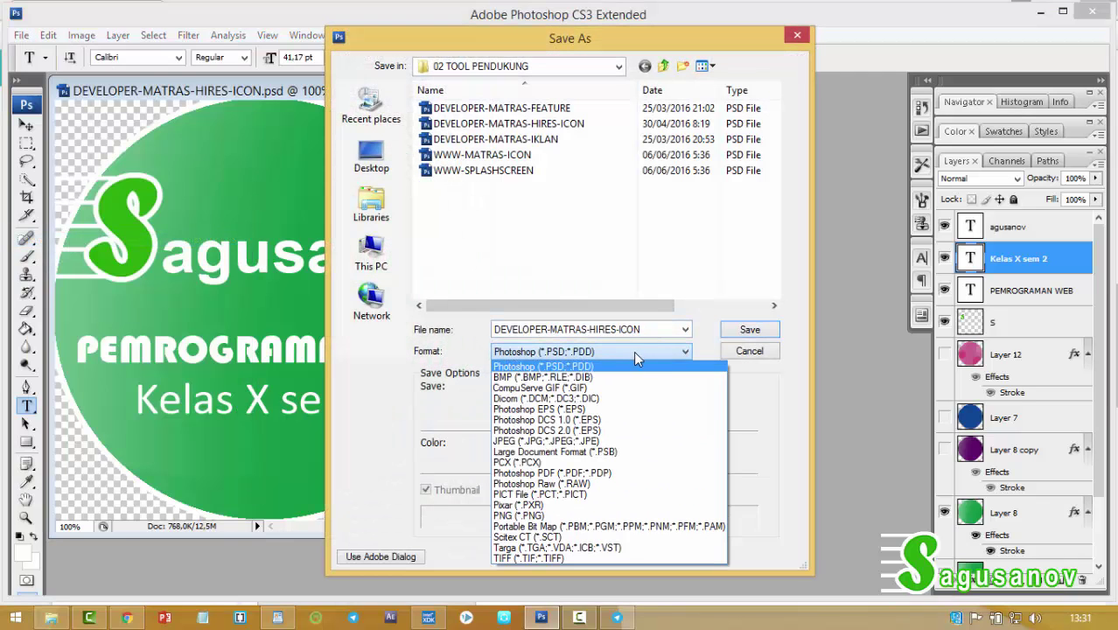
pyautogui.click(585, 441)
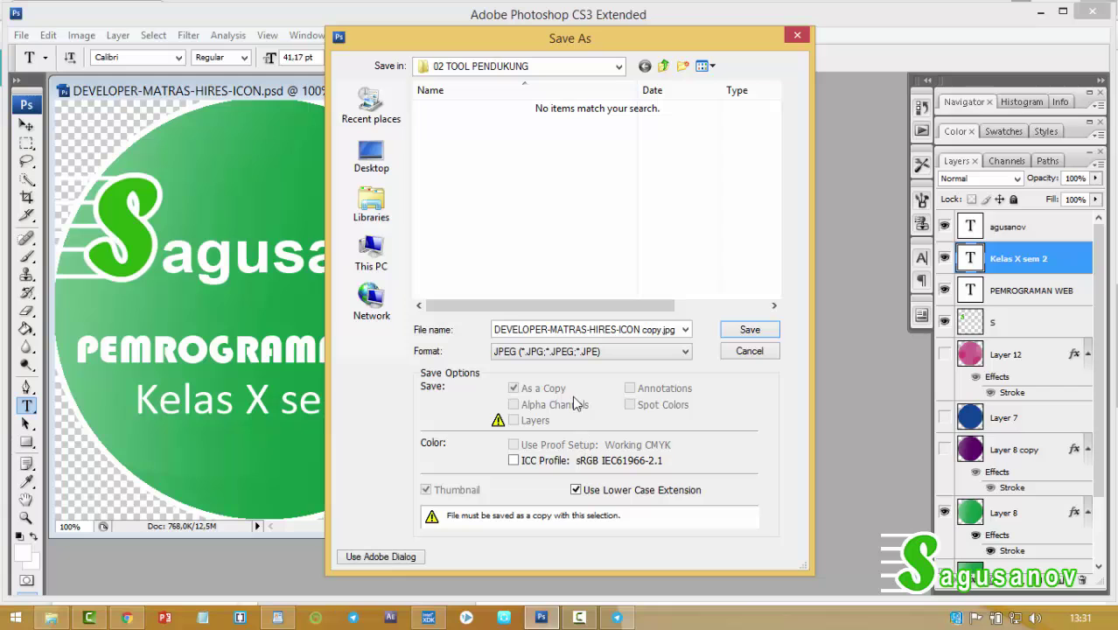
pyautogui.click(749, 330)
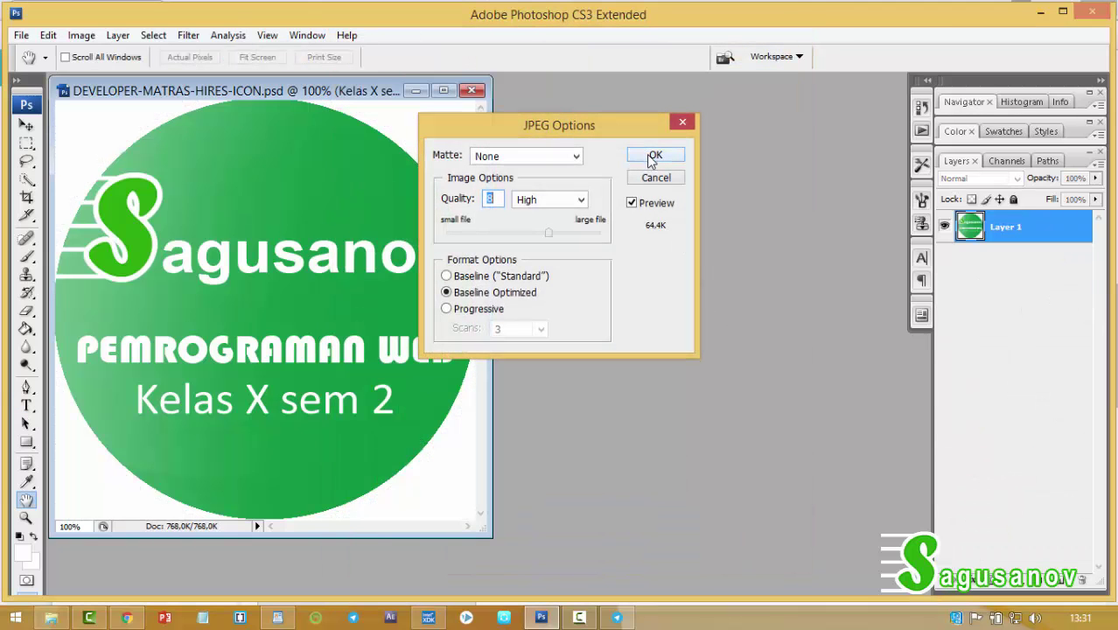
pyautogui.write('7')
pyautogui.click(655, 155)
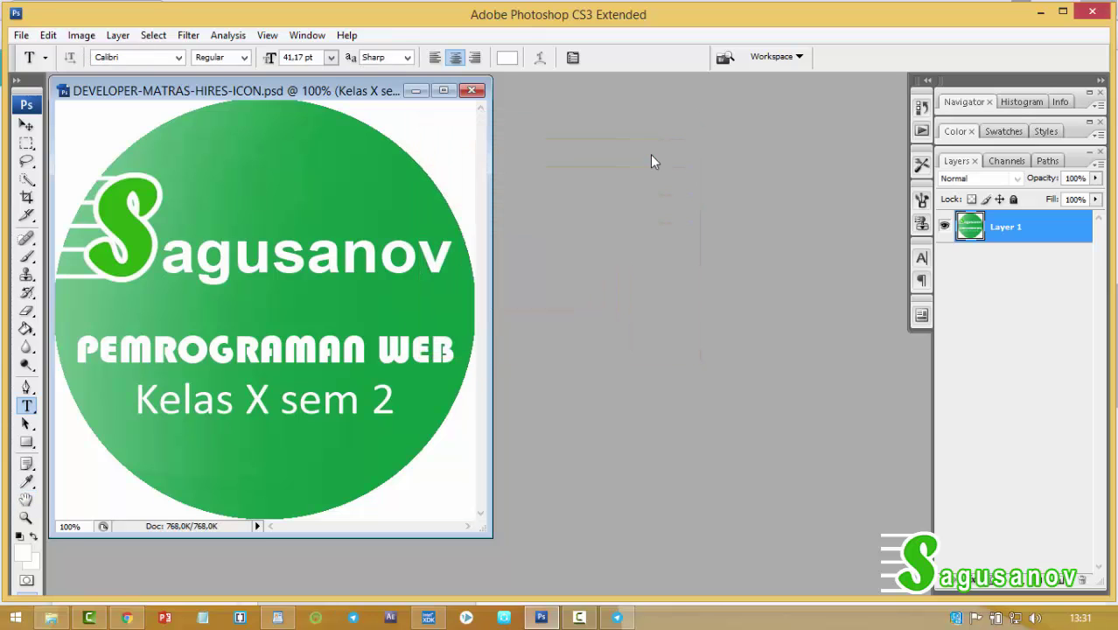
pyautogui.click(471, 91)
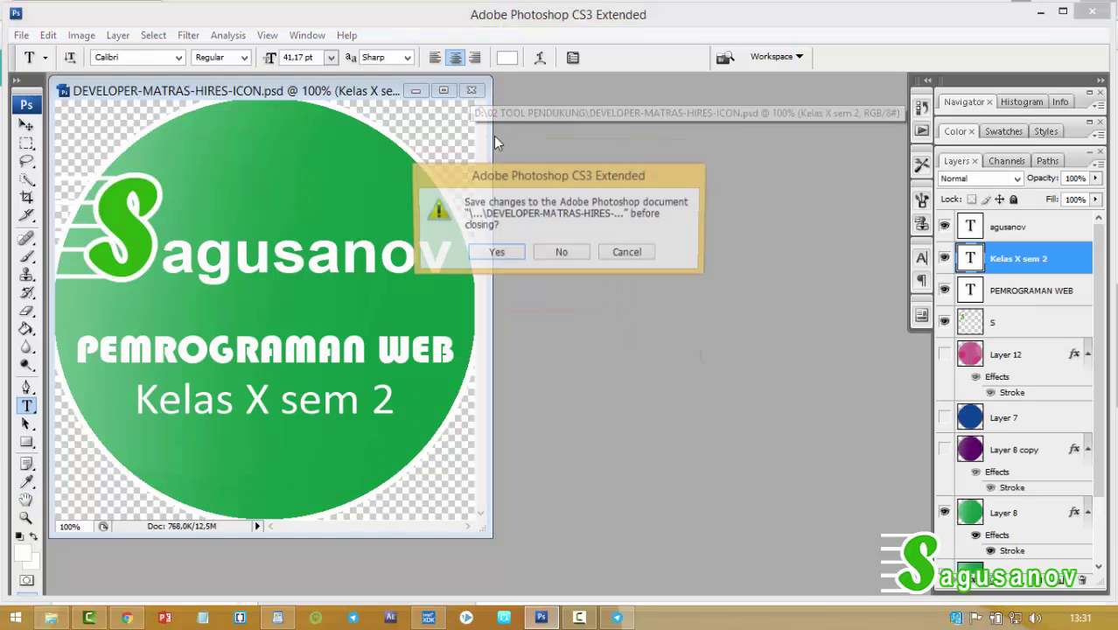
pyautogui.click(562, 254)
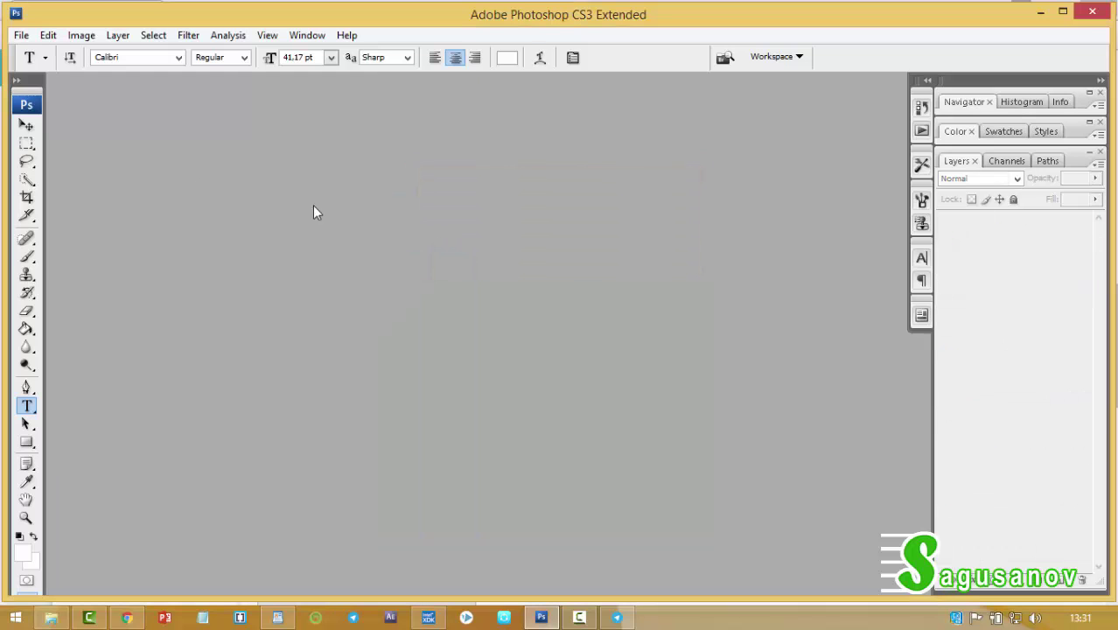
# Open DEVELOPER-MATRAS-FEATURE and enlarge its window to show the whole canvas.
pyautogui.click(21, 35)
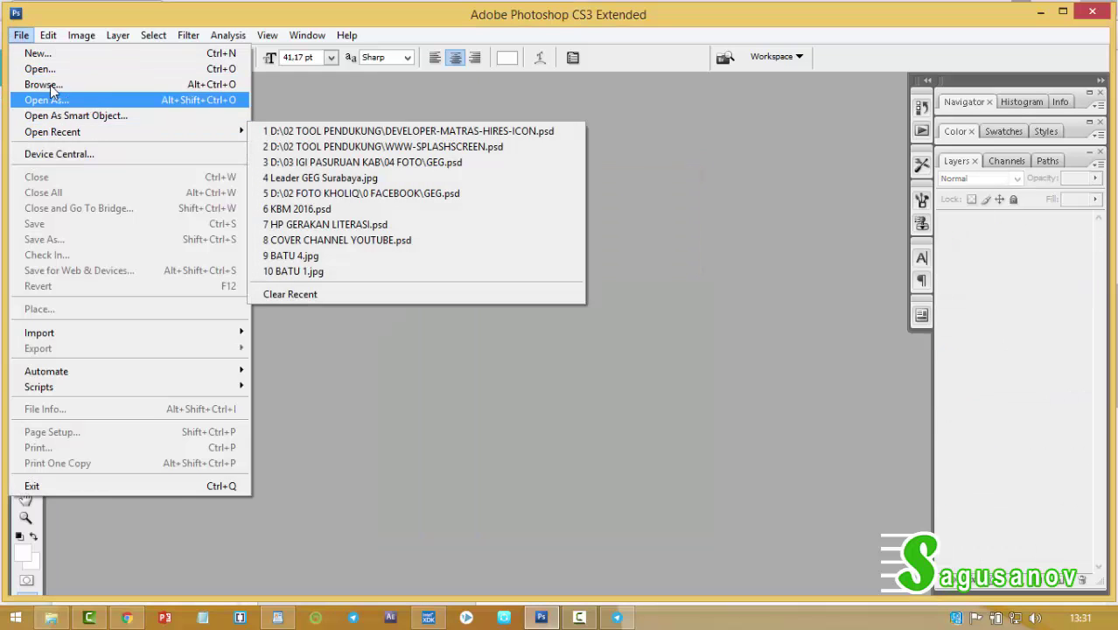
pyautogui.click(40, 68)
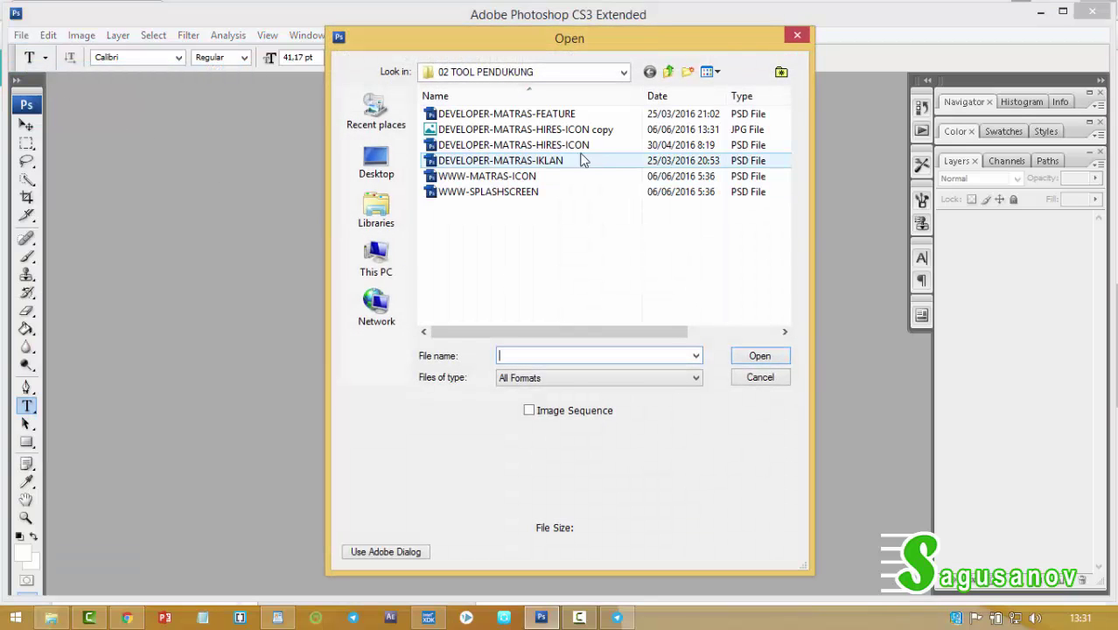
pyautogui.click(569, 115)
pyautogui.click(751, 361)
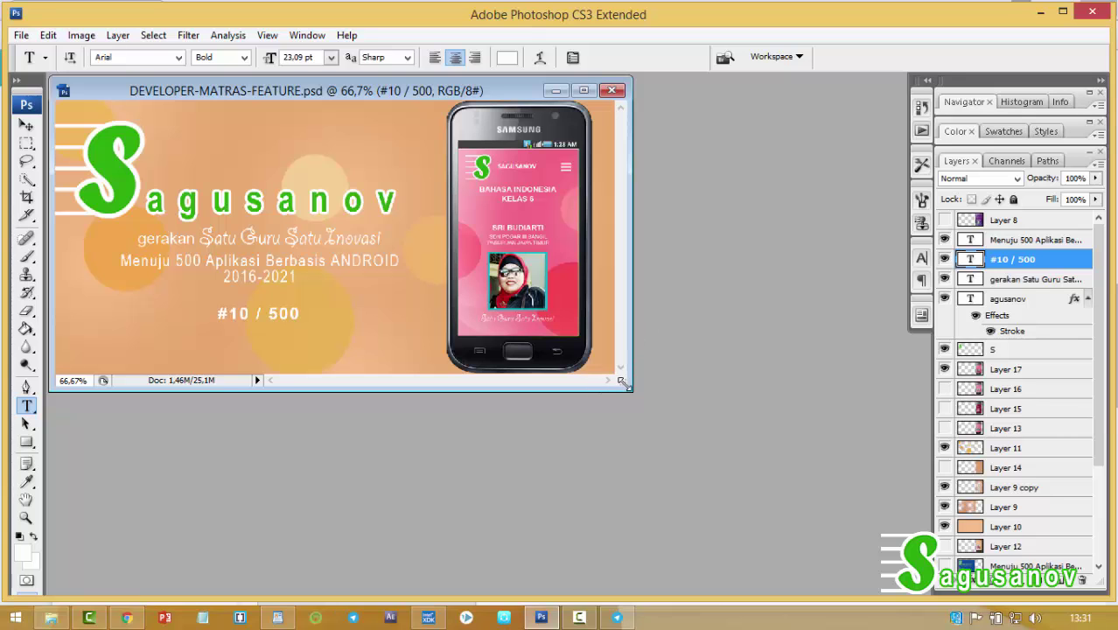
pyautogui.moveTo(623, 385); pyautogui.dragTo(729, 491)
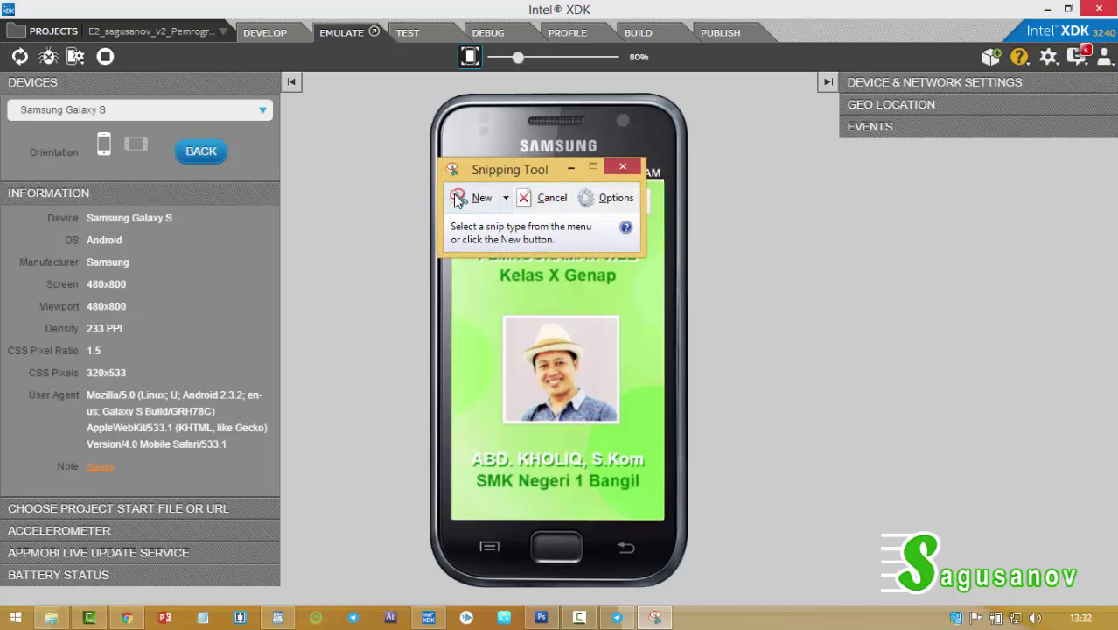
# Capture a new snip of the emulated phone screen.
pyautogui.click(462, 200)
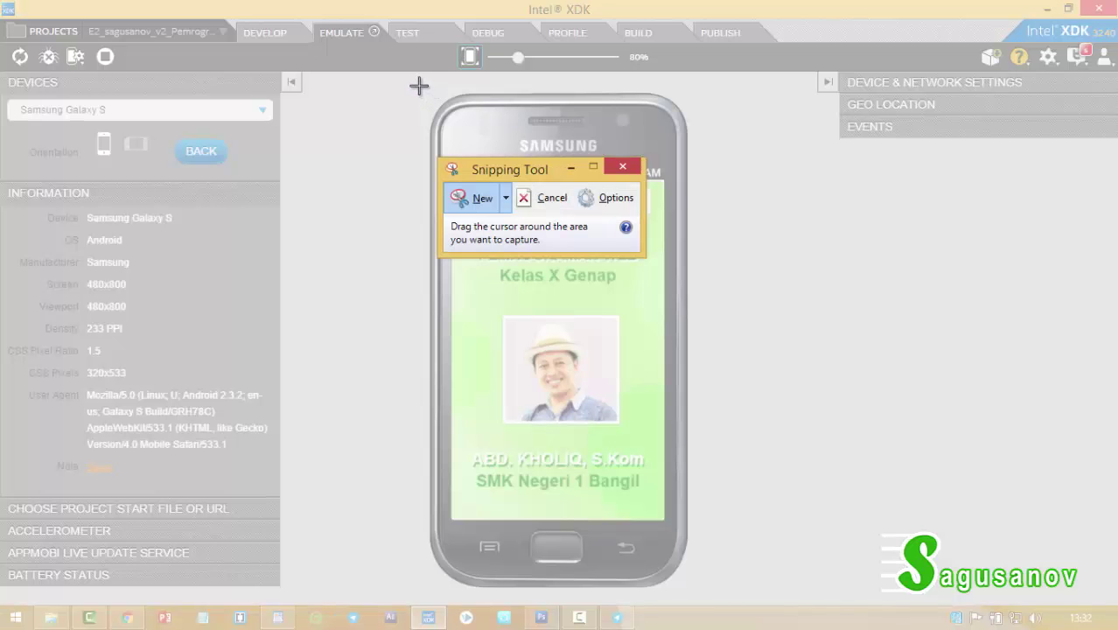
pyautogui.moveTo(419, 85); pyautogui.dragTo(696, 592)
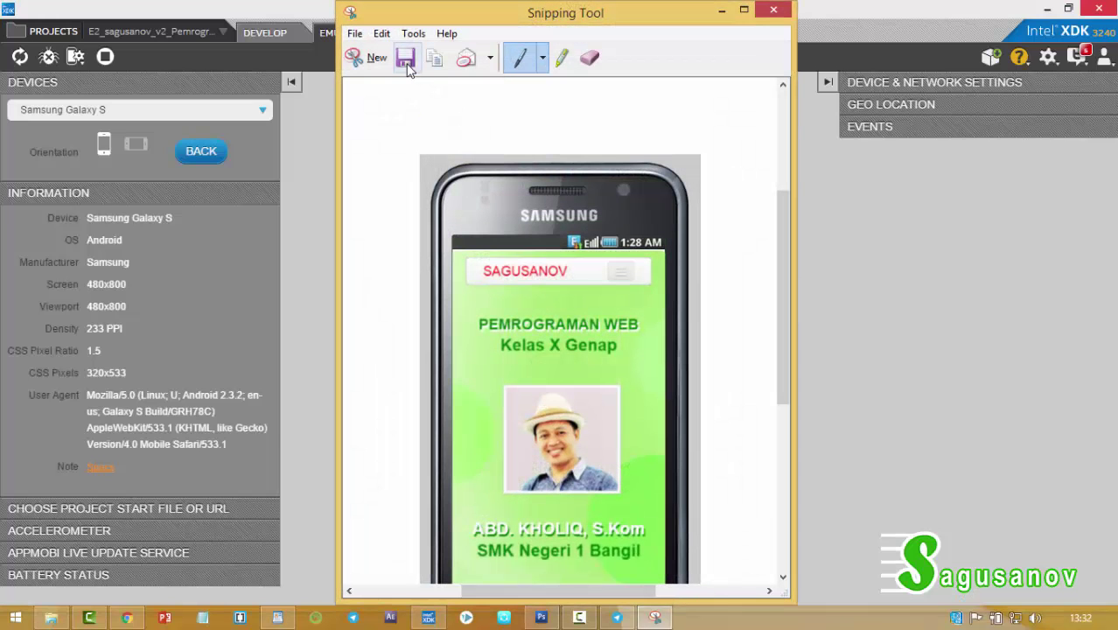
pyautogui.click(405, 59)
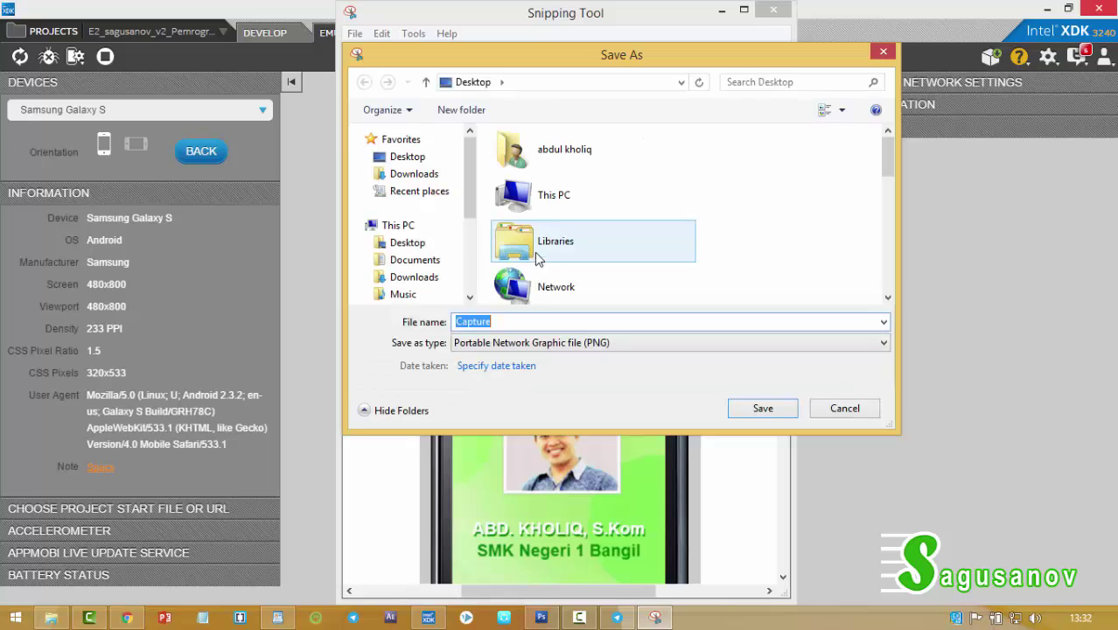
# Save the snip as JPEG file PAGE1 in D:\02 TOOL PENDUKUNG.
pyautogui.scroll(-3, 411, 243)
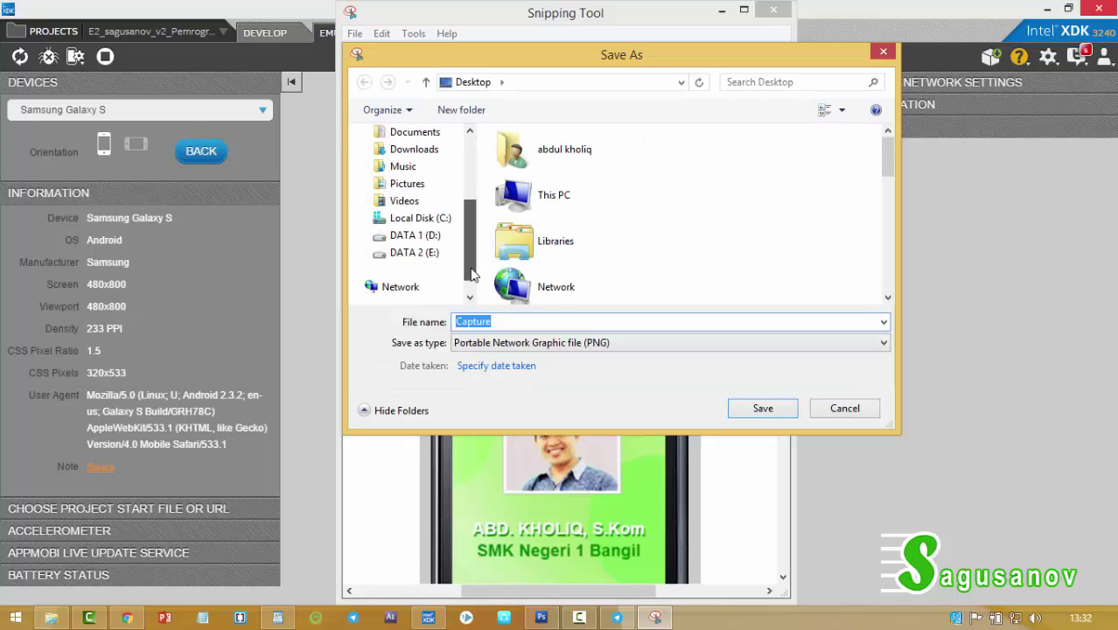
pyautogui.click(416, 237)
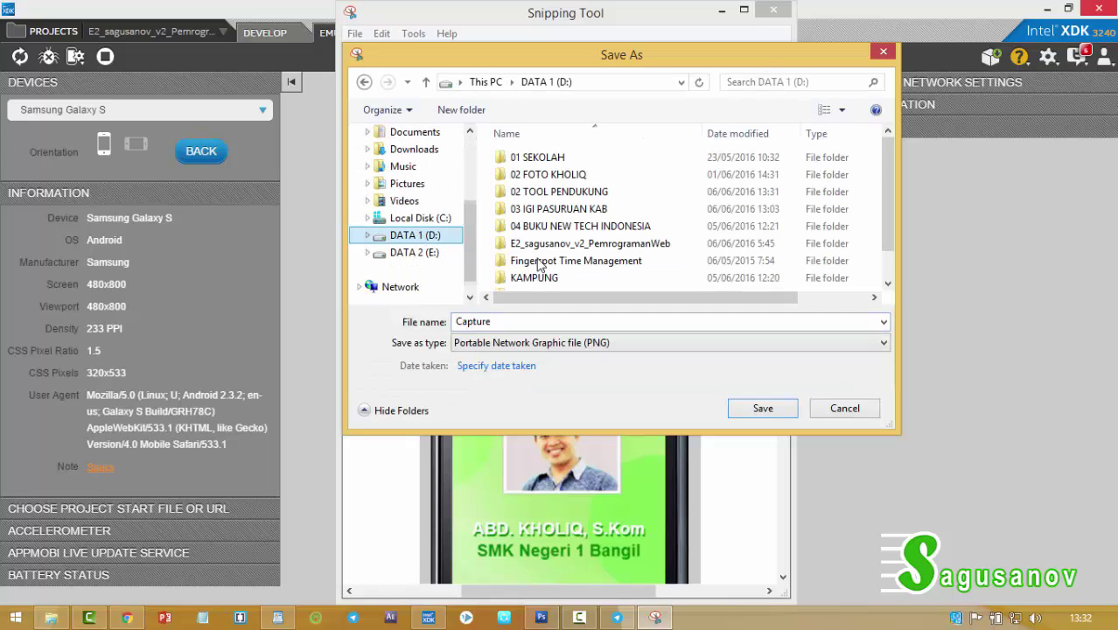
pyautogui.doubleClick(570, 192)
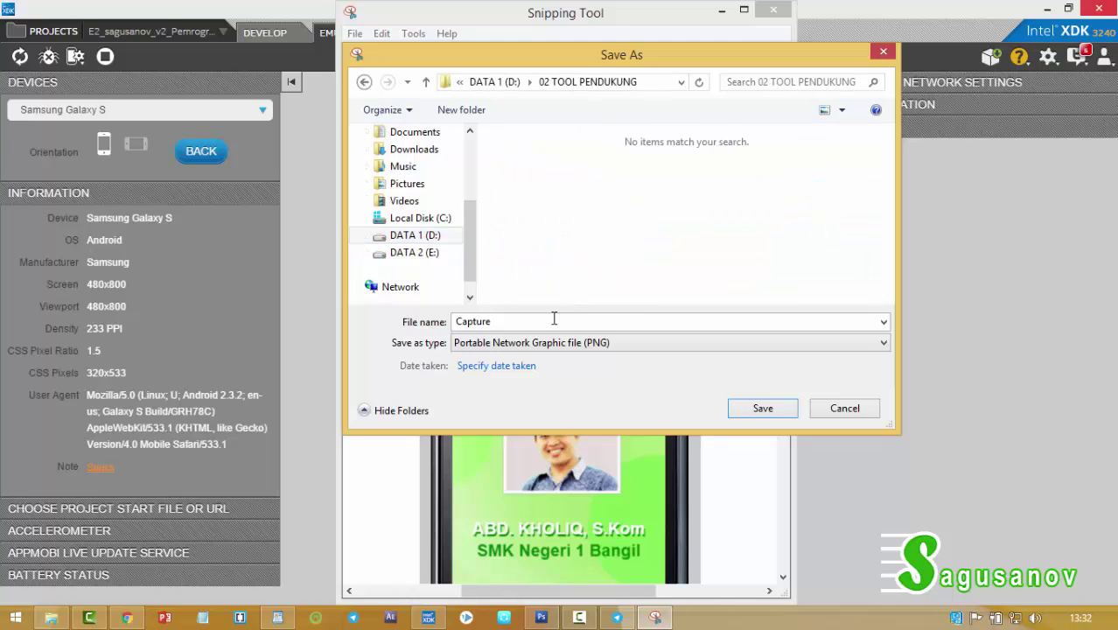
pyautogui.click(560, 347)
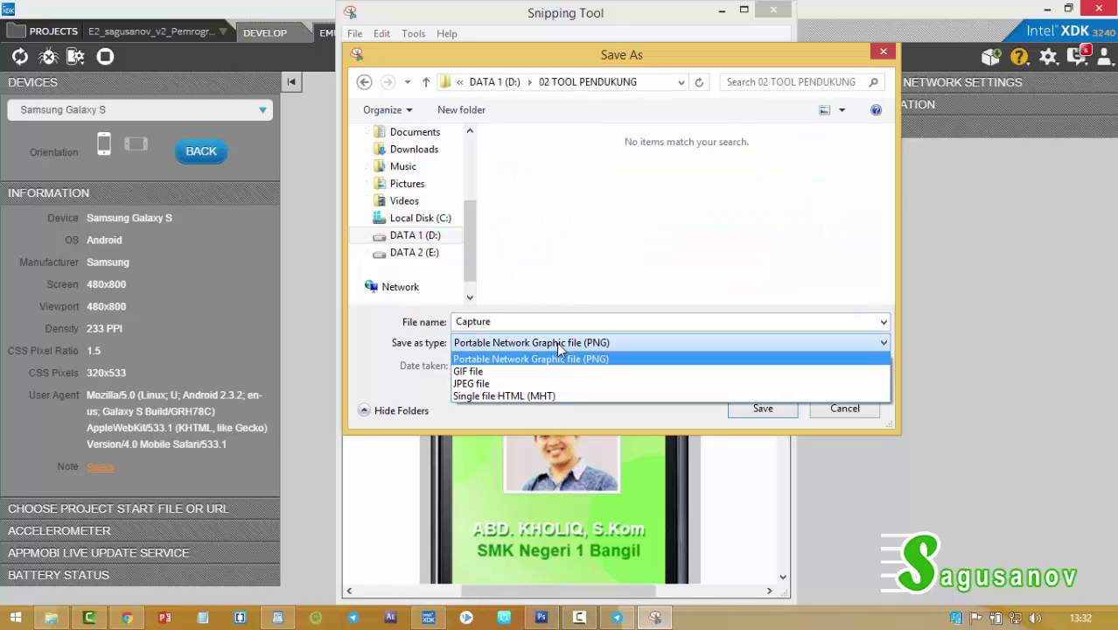
pyautogui.click(543, 382)
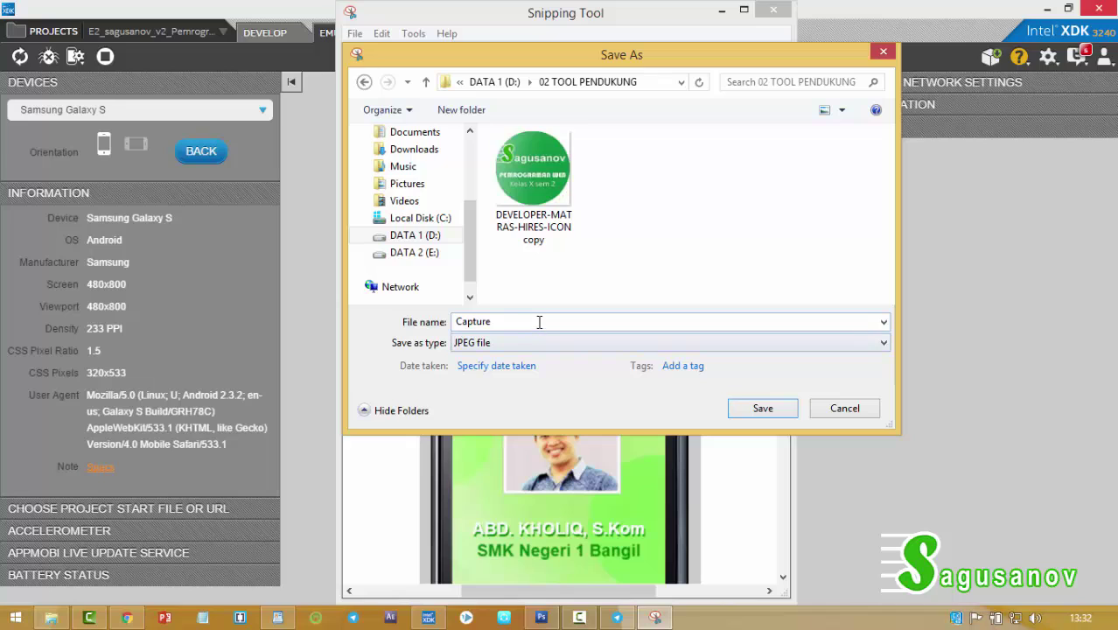
pyautogui.click(544, 322)
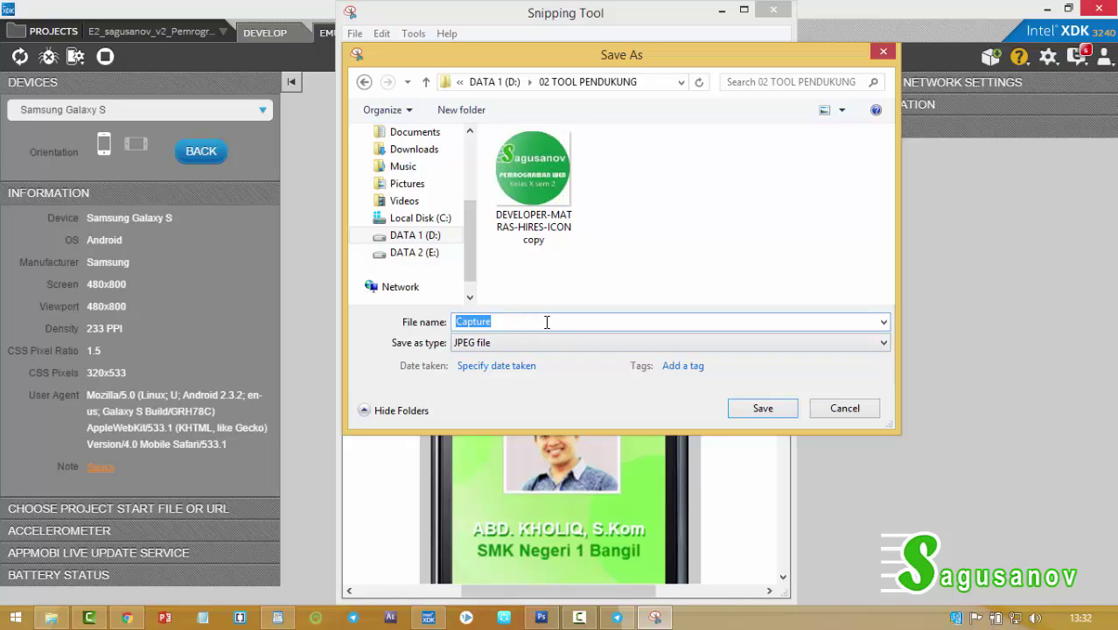
pyautogui.write('PAGE1')
pyautogui.click(743, 412)
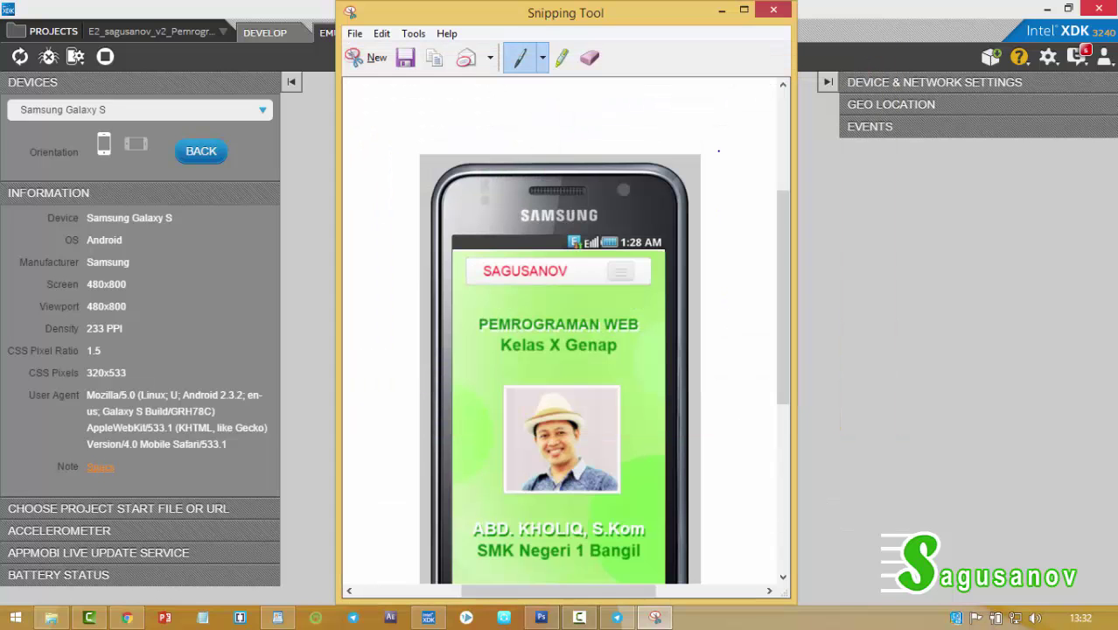
# Return to Photoshop and open the PAGE1 screenshot from 02 TOOL PENDUKUNG.
pyautogui.hotkey('alt', 'Tab')
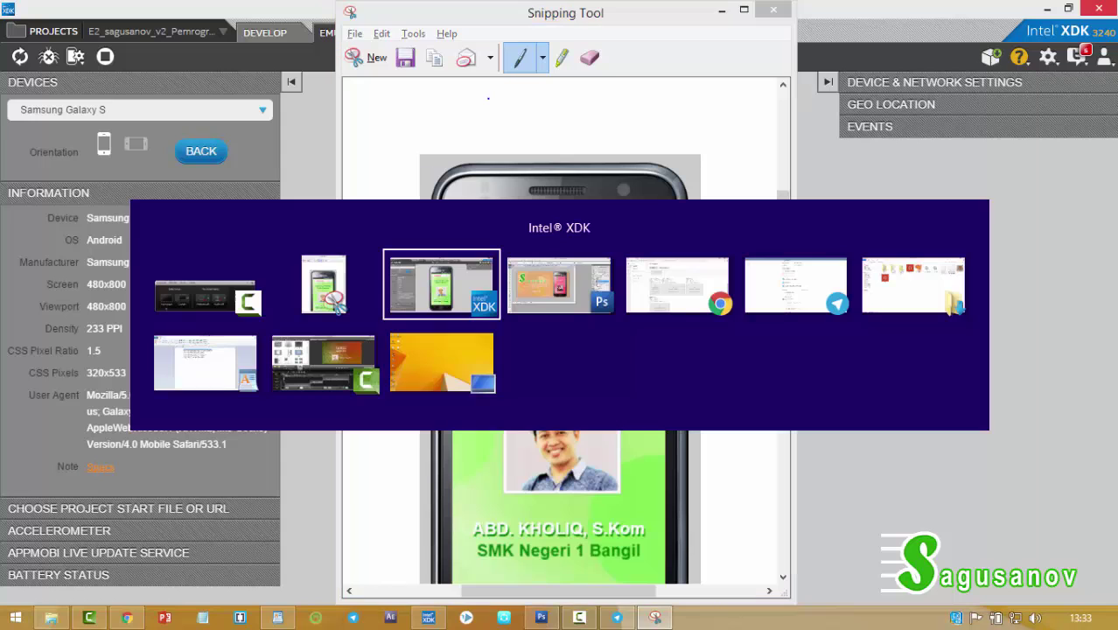
pyautogui.hotkey('alt', 'Tab')
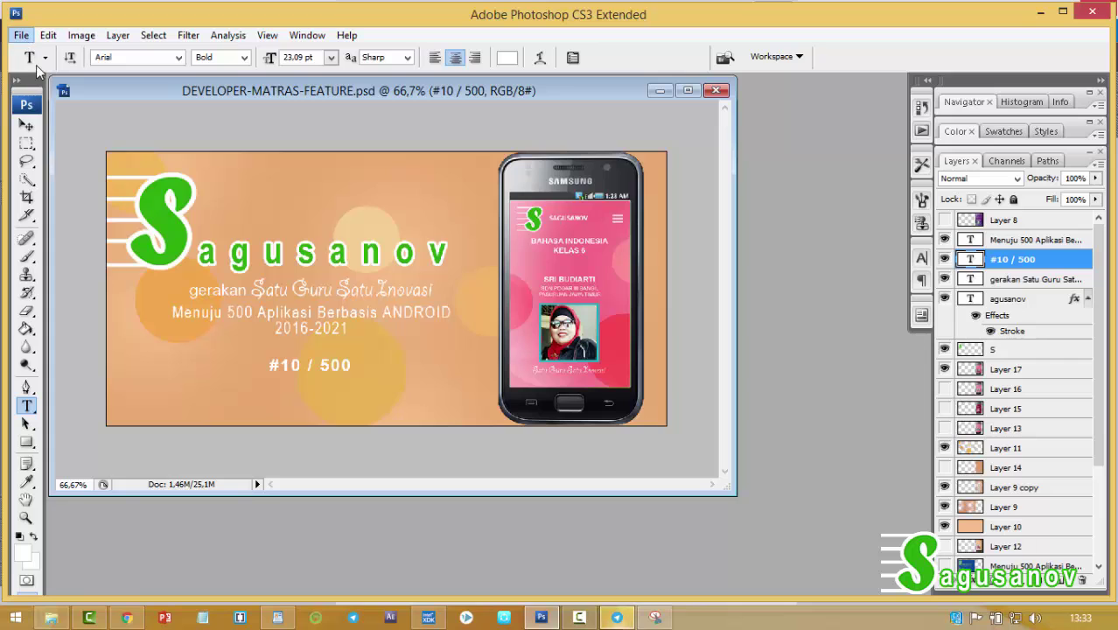
pyautogui.click(22, 36)
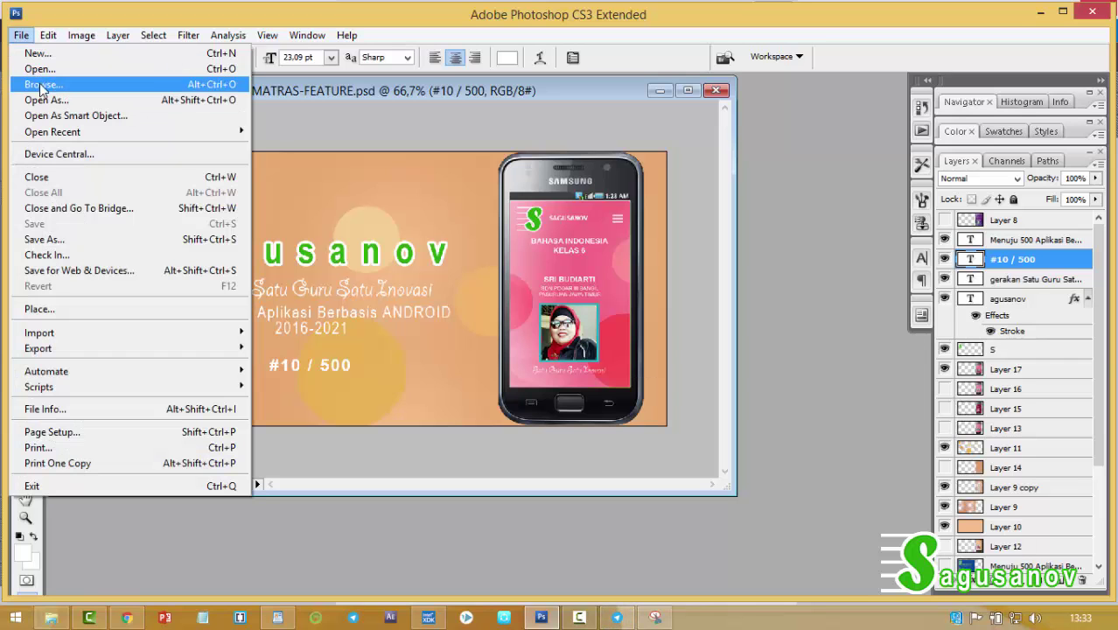
pyautogui.click(21, 35)
pyautogui.hotkey('ctrl', 'o')
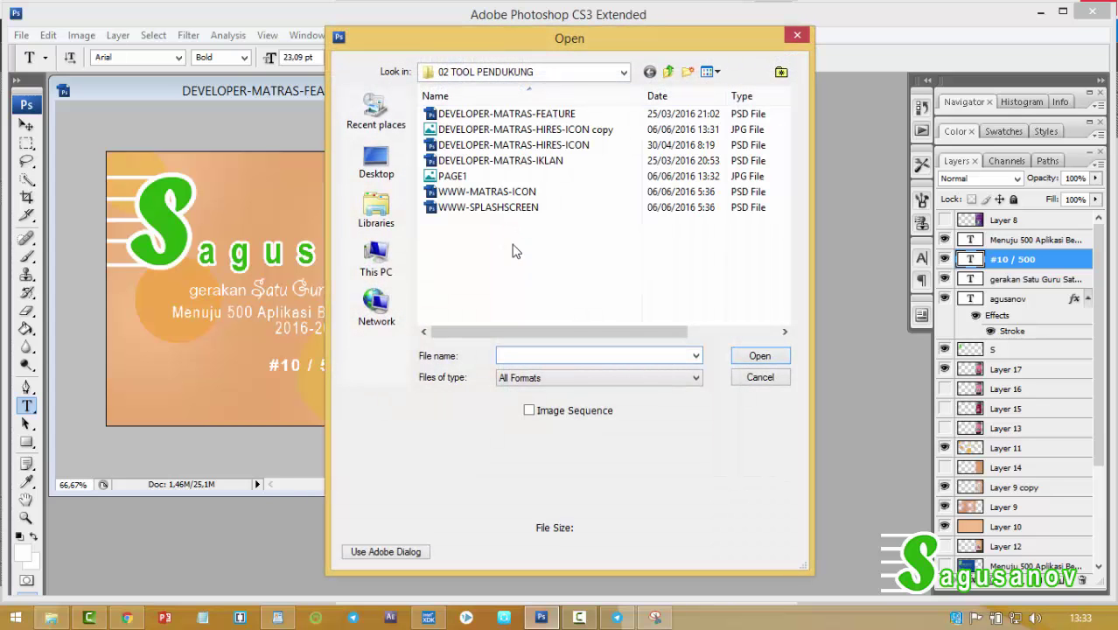
pyautogui.click(459, 176)
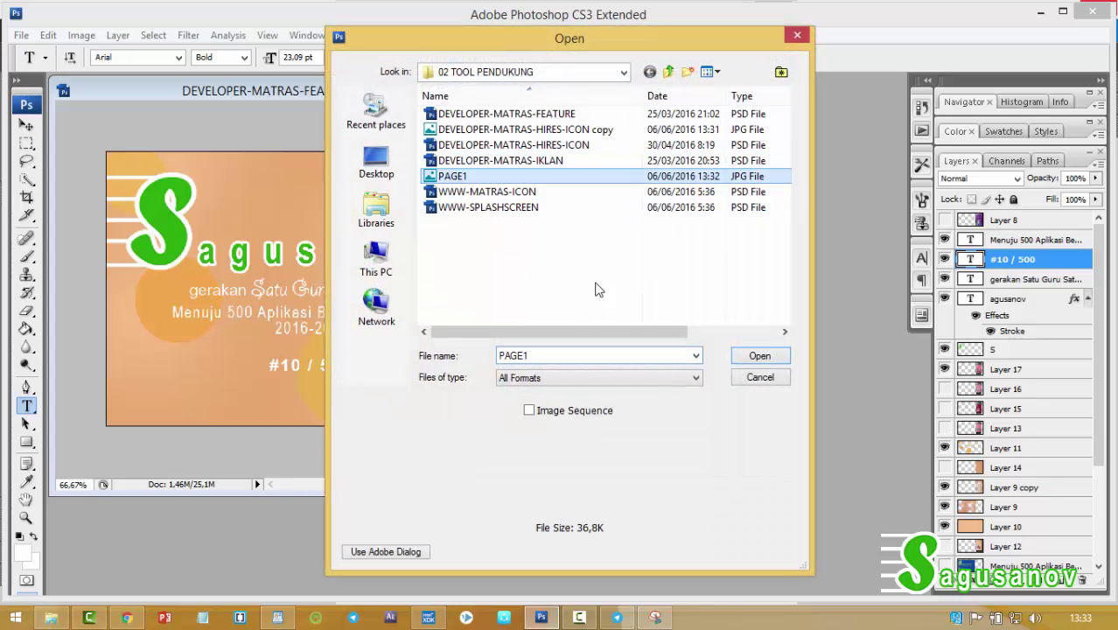
pyautogui.click(757, 357)
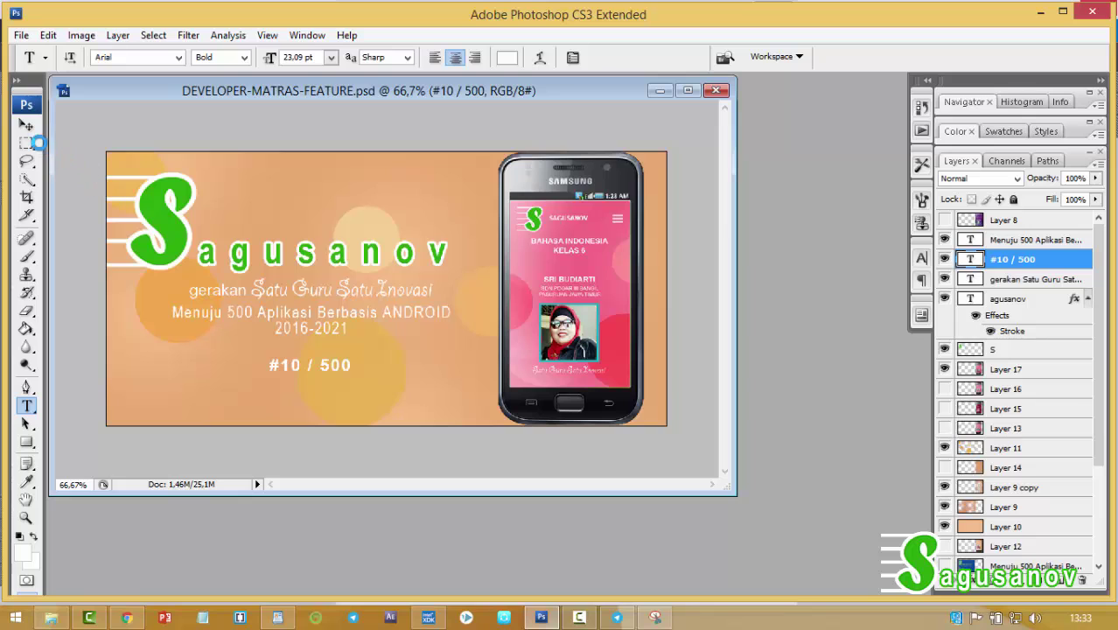
# Drag PAGE1 into the feature graphic and scale it to 80.9% over the old phone.
pyautogui.click(30, 129)
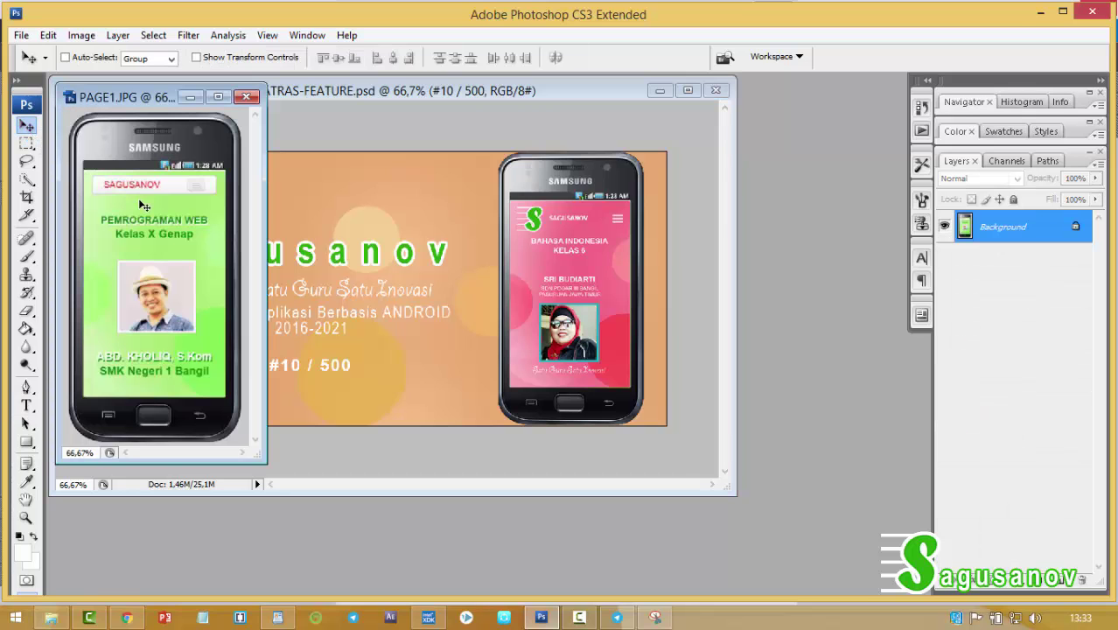
pyautogui.moveTo(143, 204); pyautogui.dragTo(545, 287)
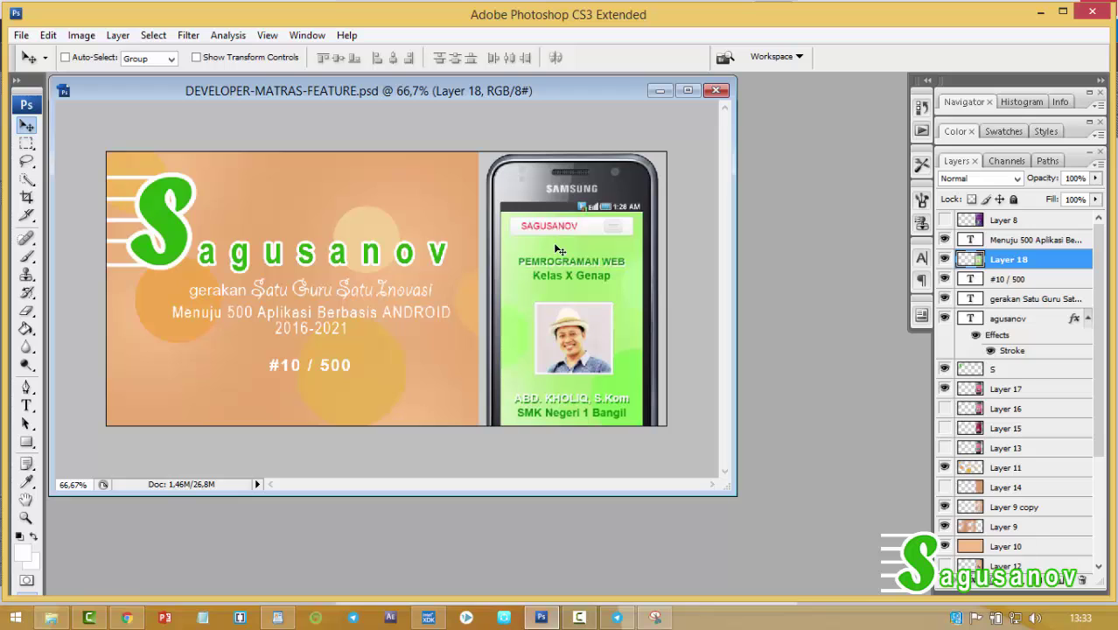
pyautogui.hotkey('ctrl', 't')
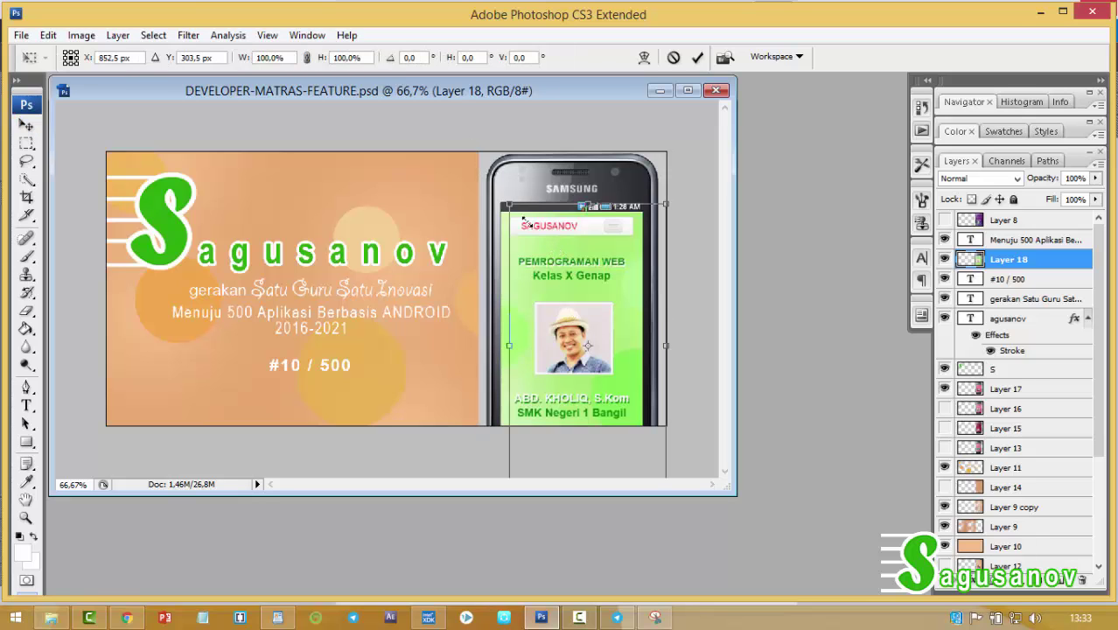
pyautogui.moveTo(479, 148); pyautogui.dragTo(560, 295)
pyautogui.moveTo(617, 326); pyautogui.dragTo(594, 174)
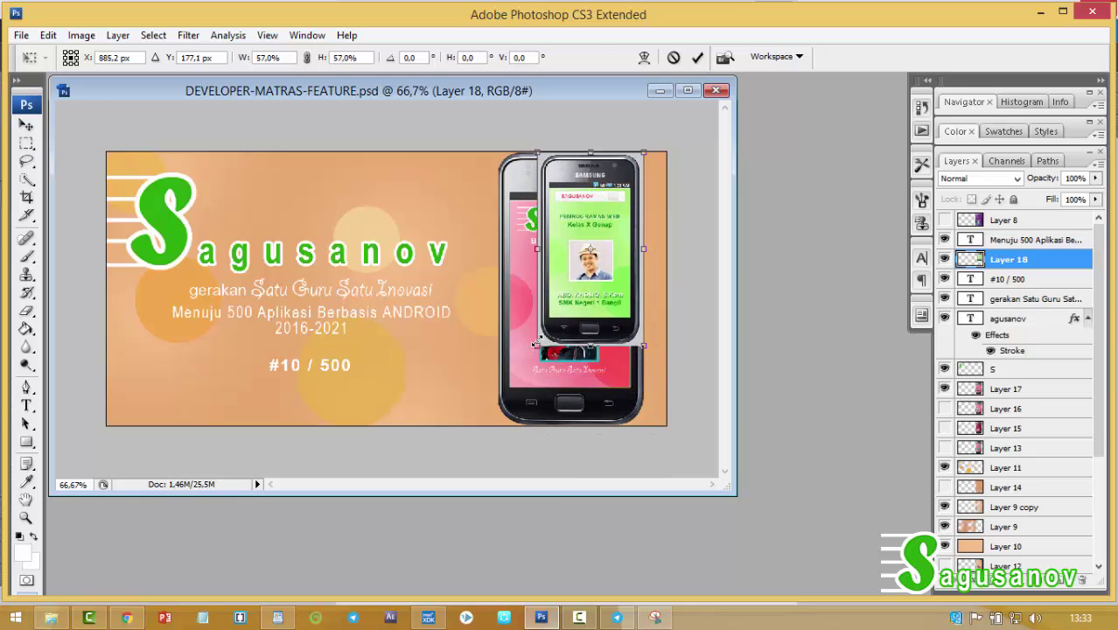
pyautogui.moveTo(538, 346); pyautogui.dragTo(479, 414)
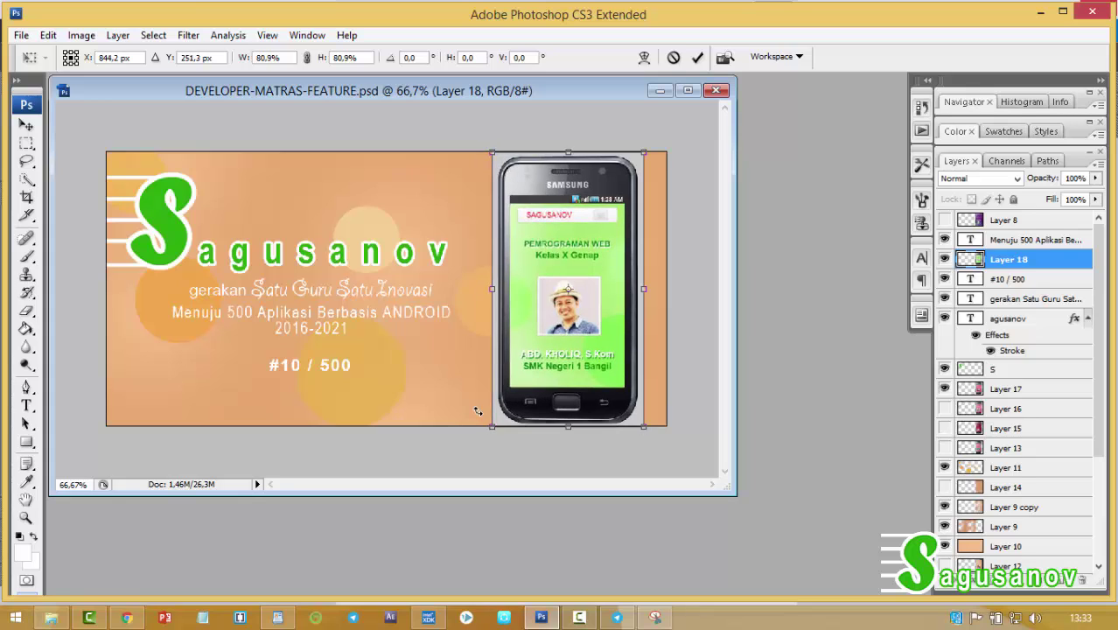
pyautogui.press('Return')
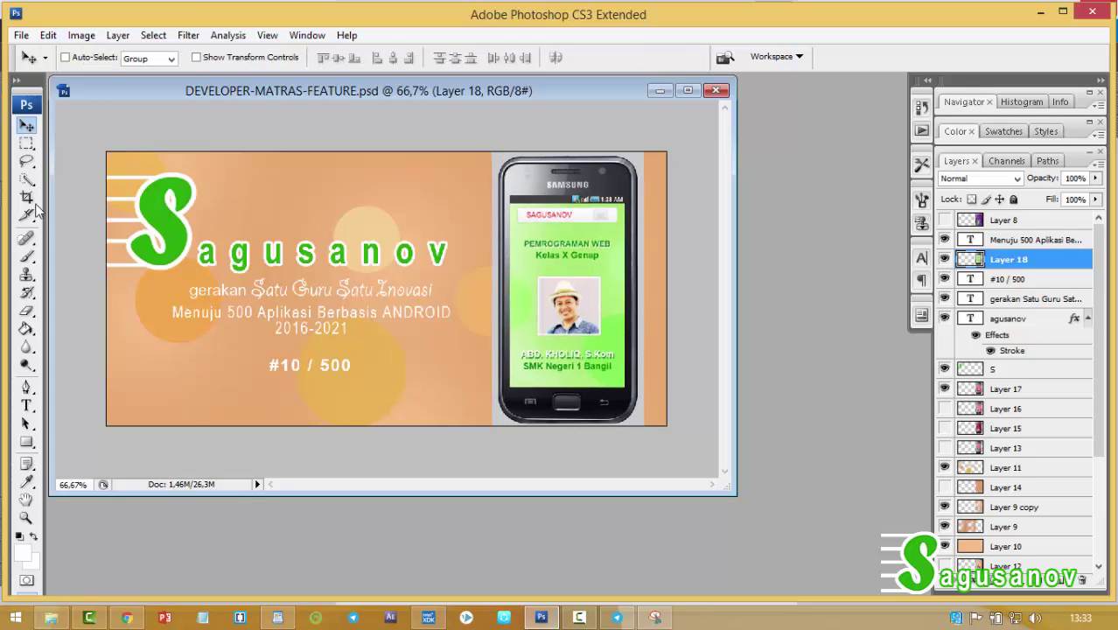
# Try a Magic Wand selection around the phone, then put Layer 18 below S and hide Layer 17.
pyautogui.click(27, 180)
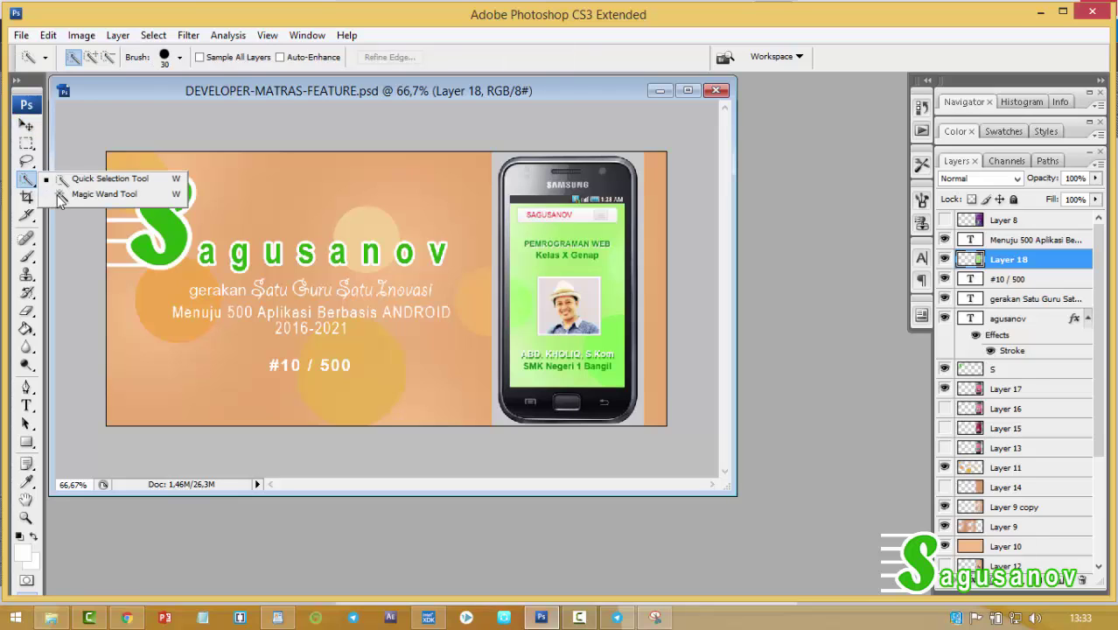
pyautogui.click(96, 194)
pyautogui.click(503, 155)
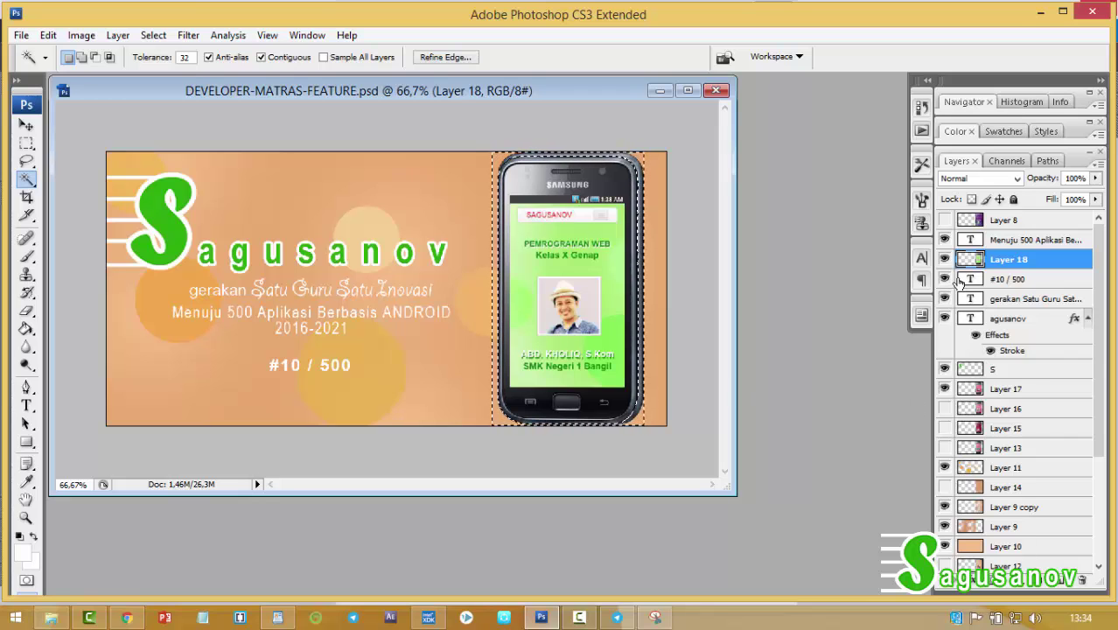
pyautogui.hotkey('ctrl', 'd')
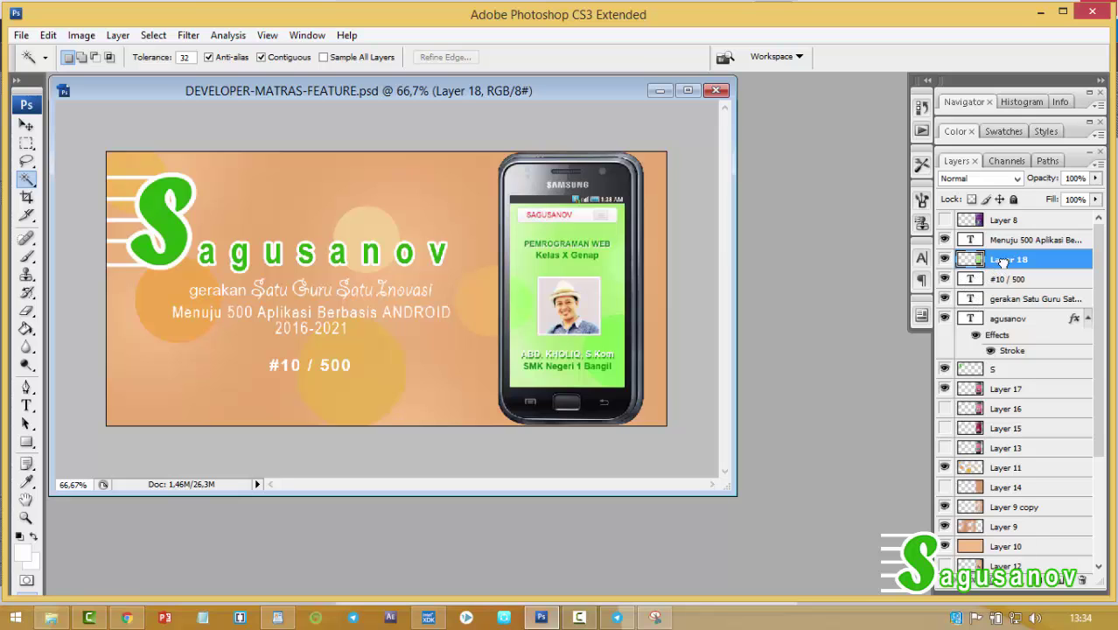
pyautogui.moveTo(1003, 261); pyautogui.dragTo(1011, 374)
pyautogui.click(946, 389)
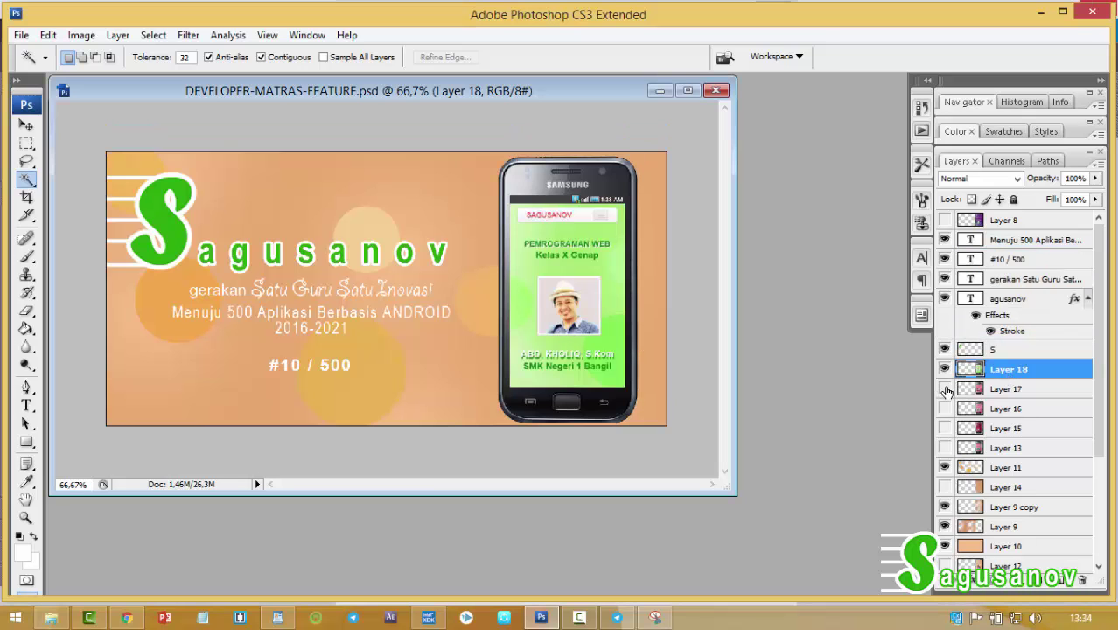
# Save the feature graphic as the JPEG 'DEVELOPER-MATRAS-FEATURE copy.jpg' with default quality settings.
pyautogui.click(21, 35)
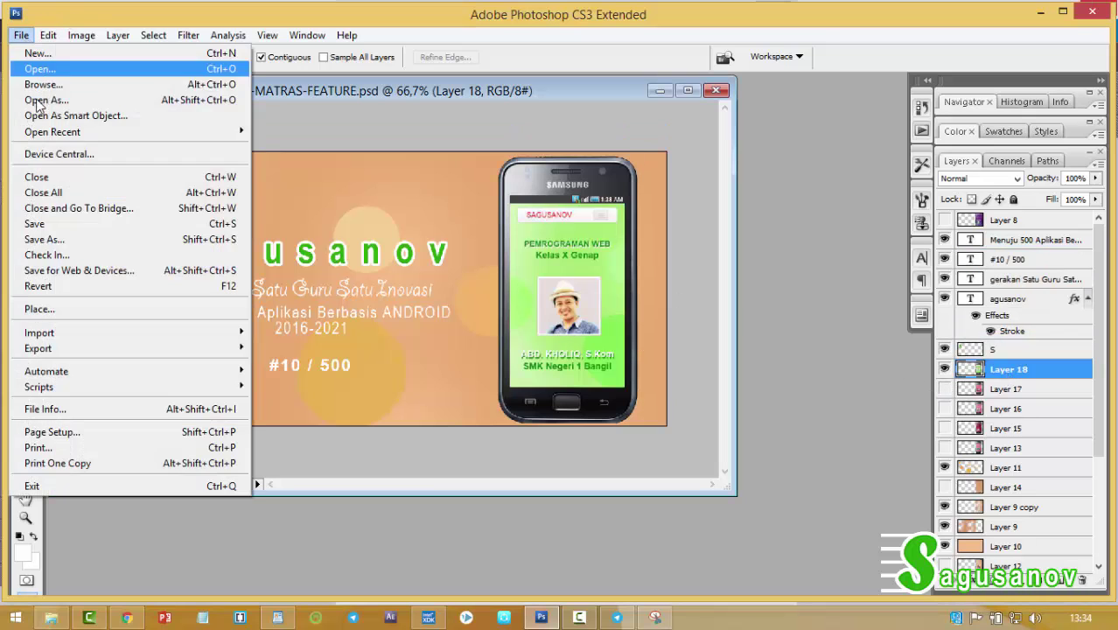
pyautogui.click(56, 240)
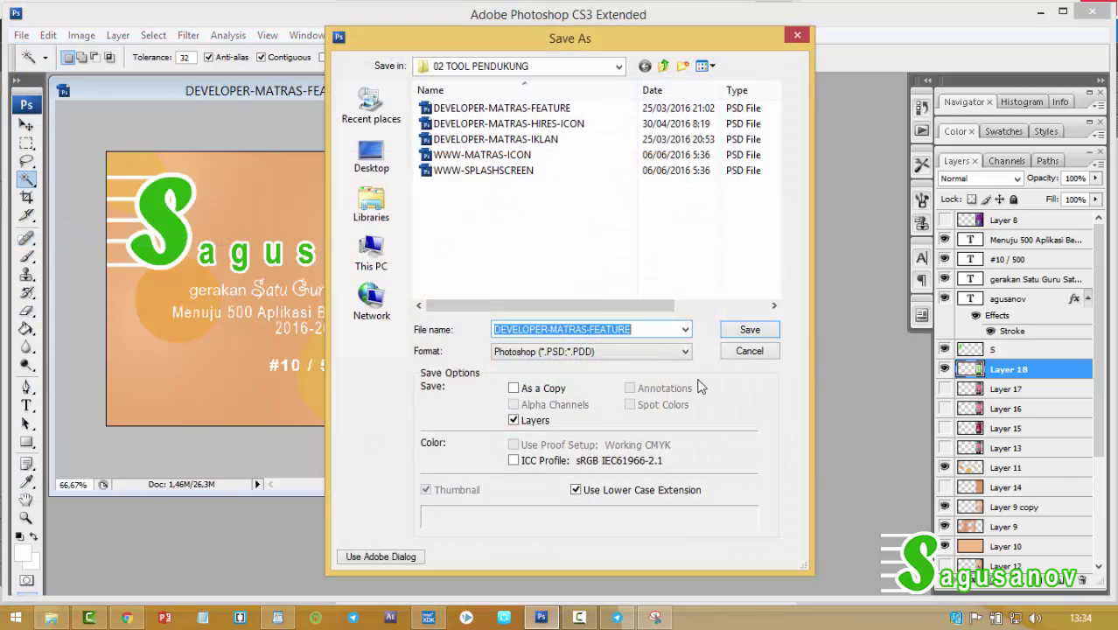
pyautogui.click(640, 350)
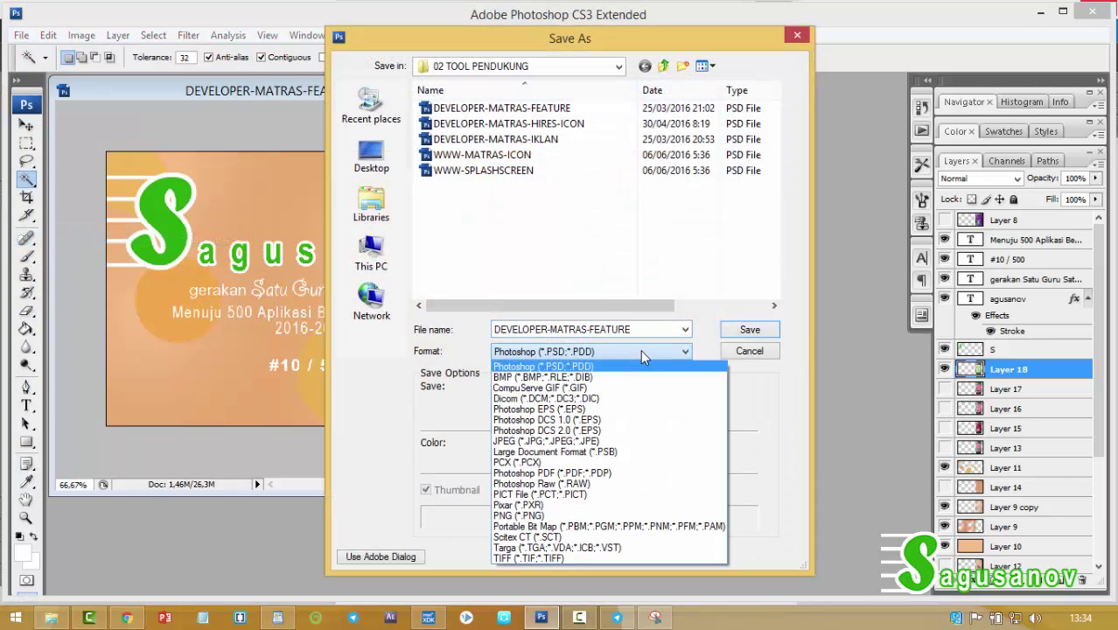
pyautogui.click(595, 442)
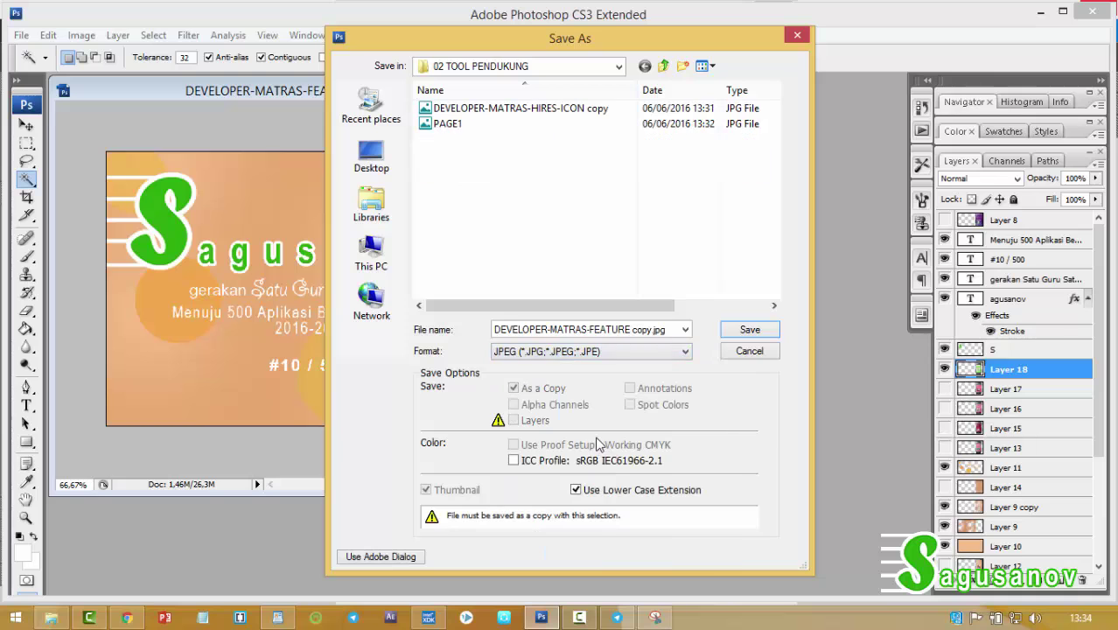
pyautogui.click(739, 334)
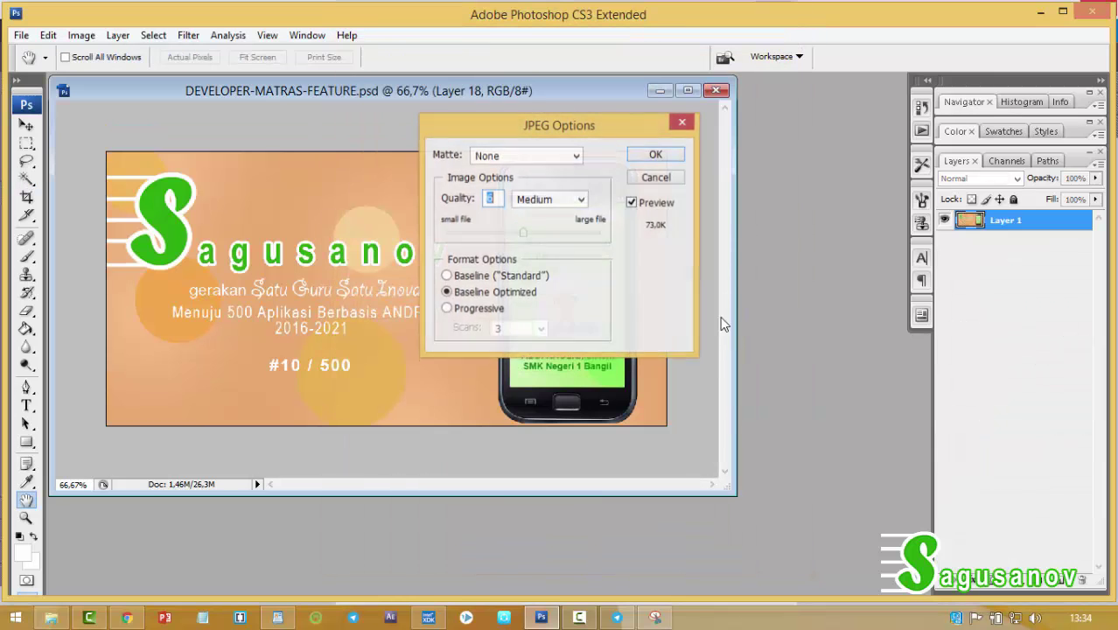
pyautogui.click(656, 154)
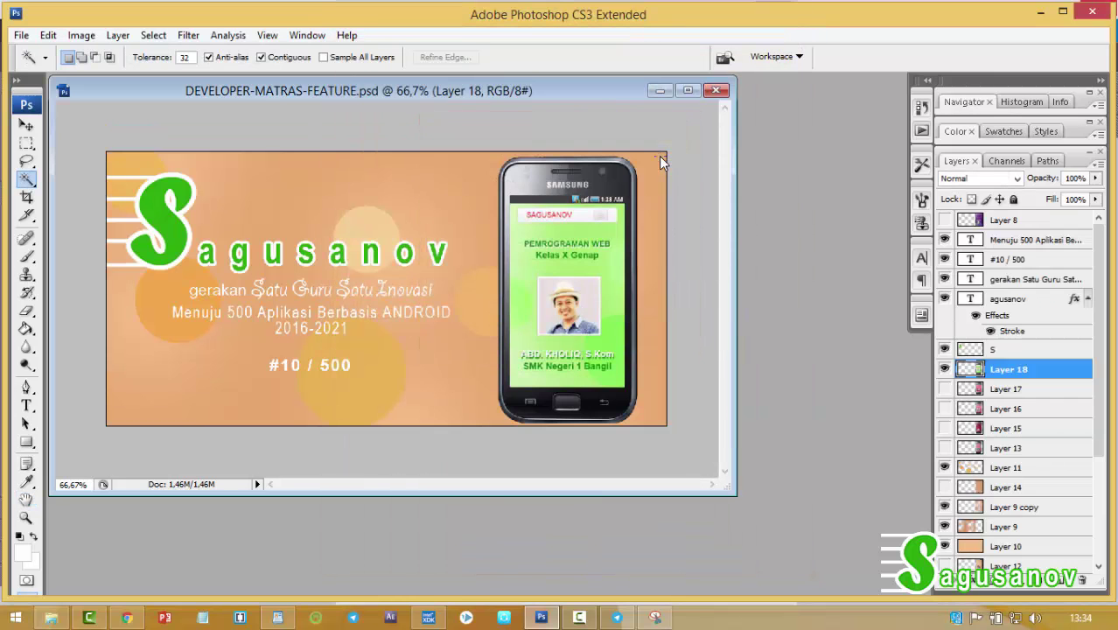
# Close the feature graphic without saving, and close the PAGE1 screenshot.
pyautogui.click(716, 90)
pyautogui.click(568, 250)
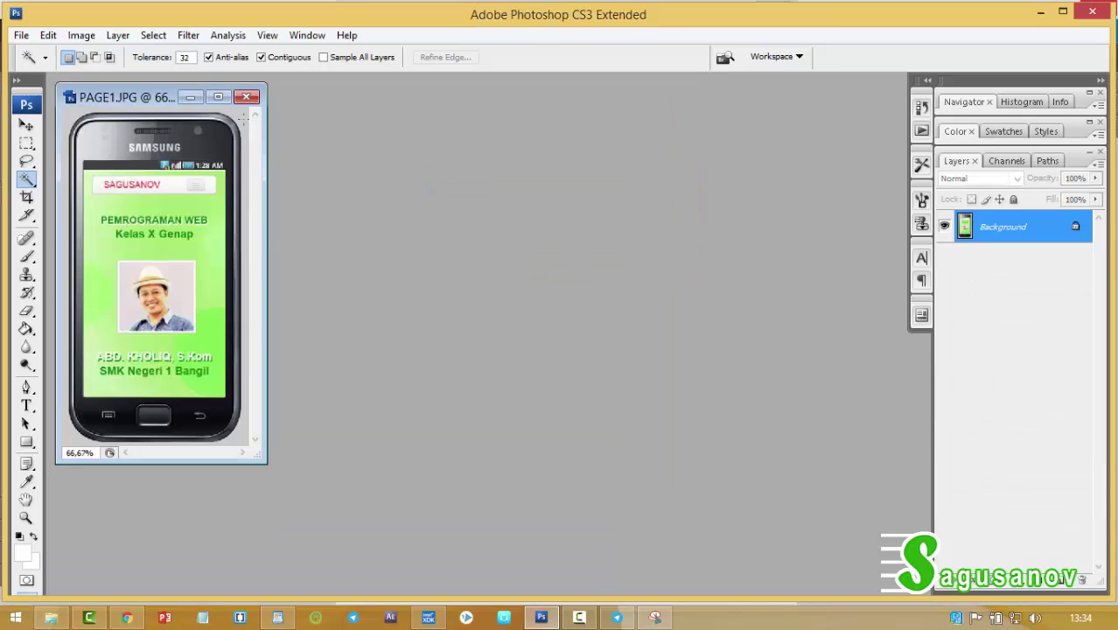
pyautogui.click(246, 98)
# Open DEVELOPER-MATRAS-IKLAN, enlarge its window, and return to the Intel XDK emulator.
pyautogui.click(21, 35)
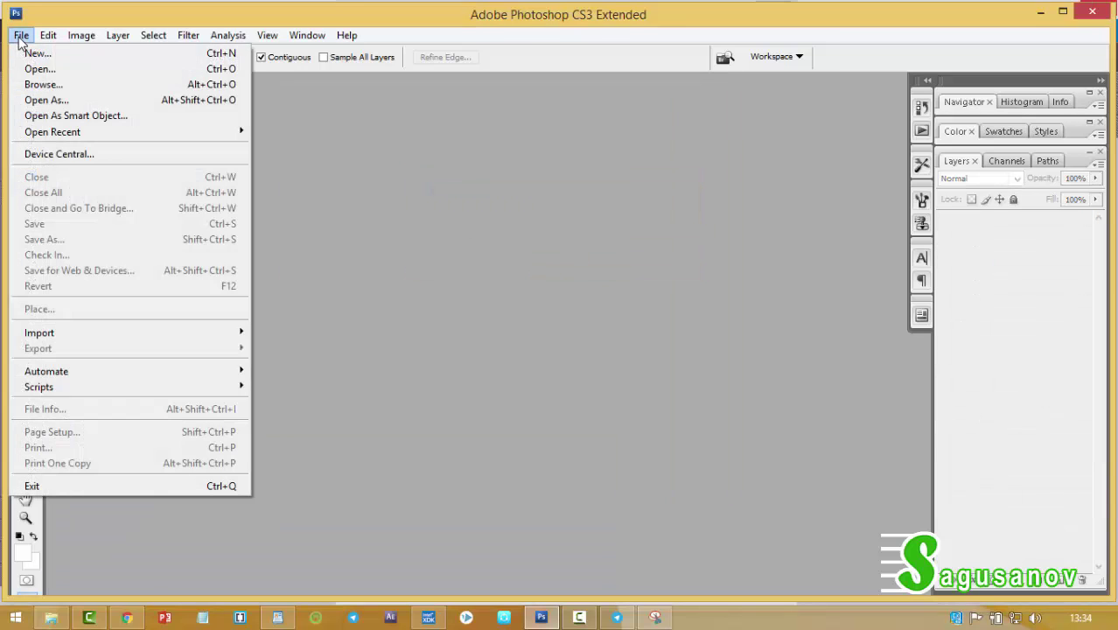
pyautogui.click(29, 70)
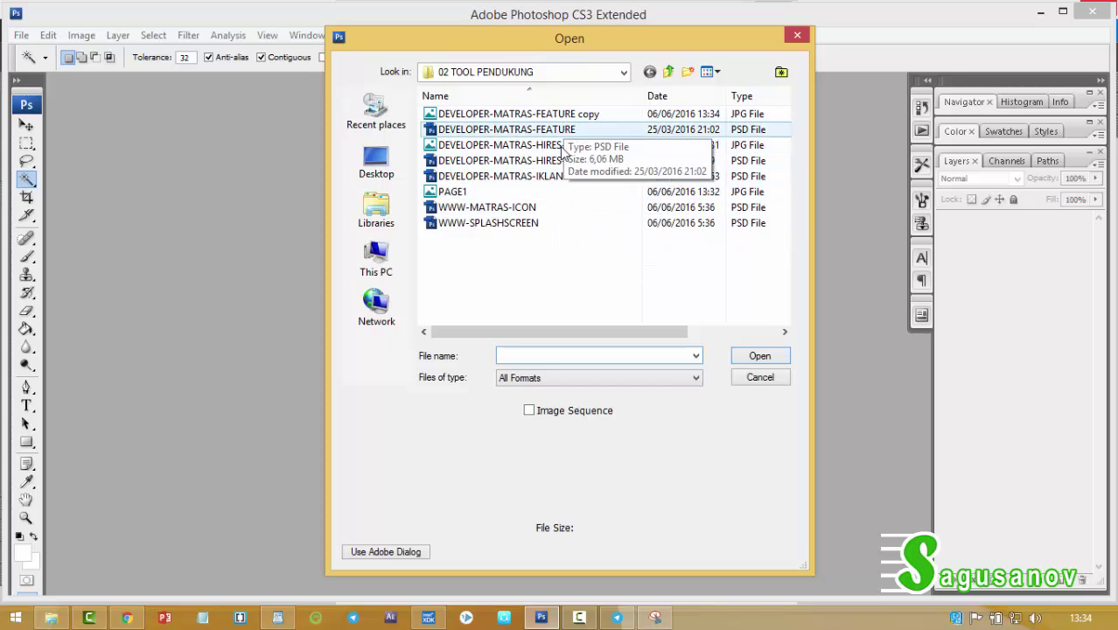
pyautogui.click(536, 177)
pyautogui.click(739, 361)
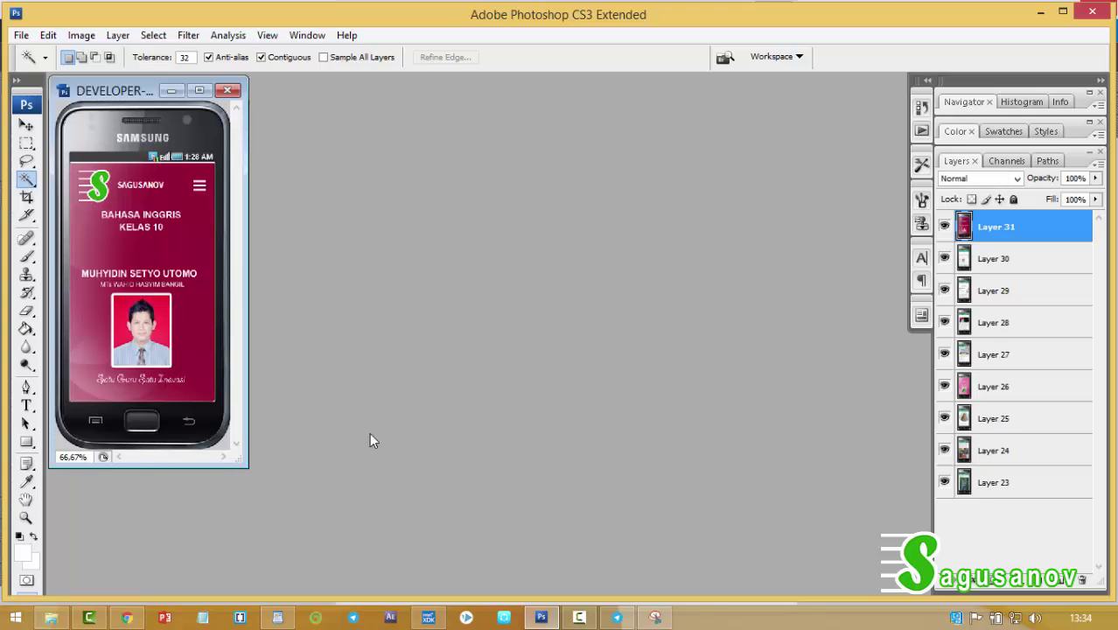
pyautogui.moveTo(250, 473); pyautogui.dragTo(577, 552)
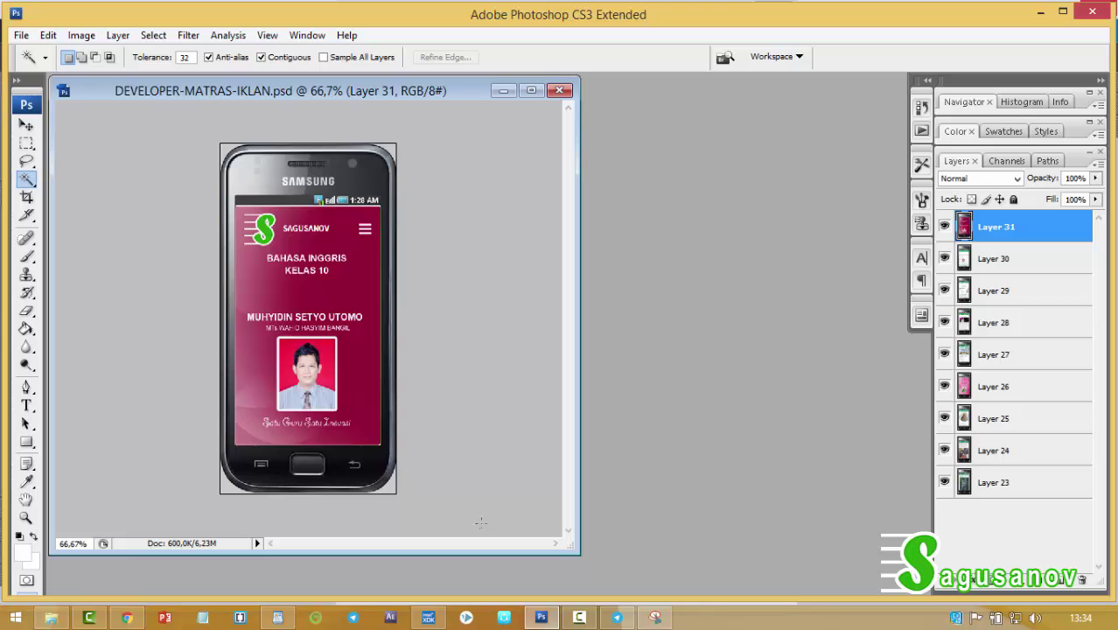
pyautogui.click(428, 617)
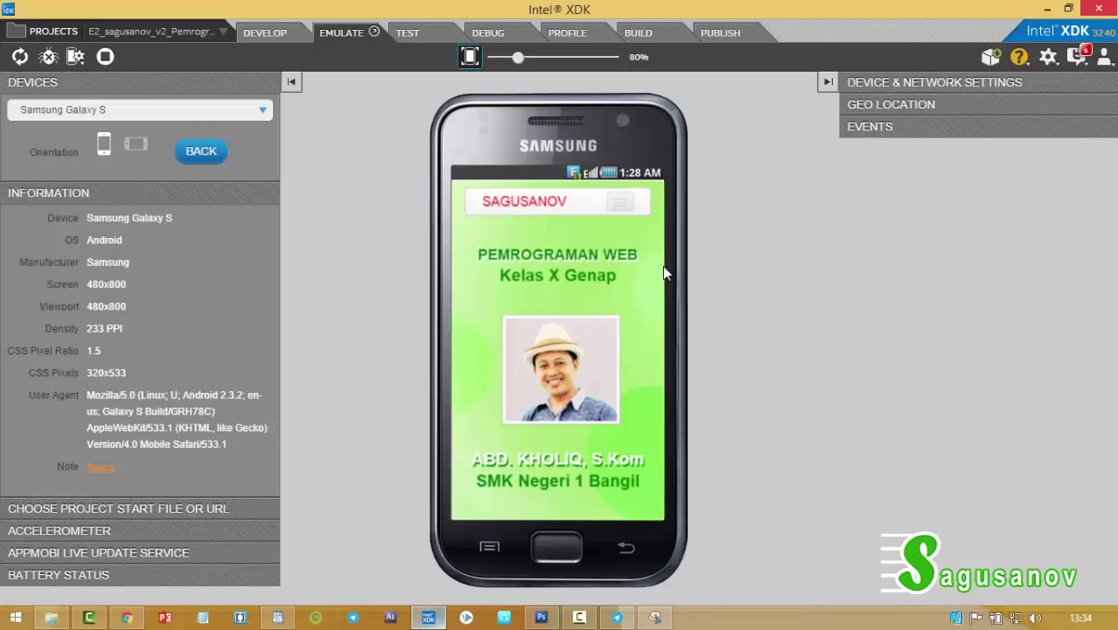
# Use the emulated app's navigation menu to go to the Bab 1 BROWSER page.
pyautogui.click(624, 205)
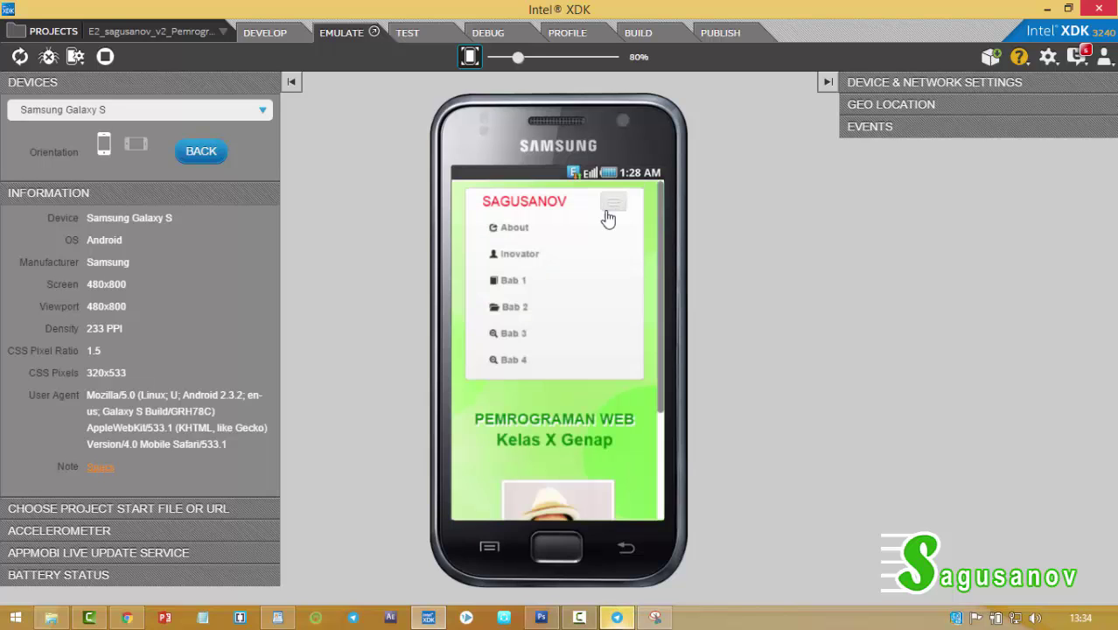
pyautogui.click(514, 282)
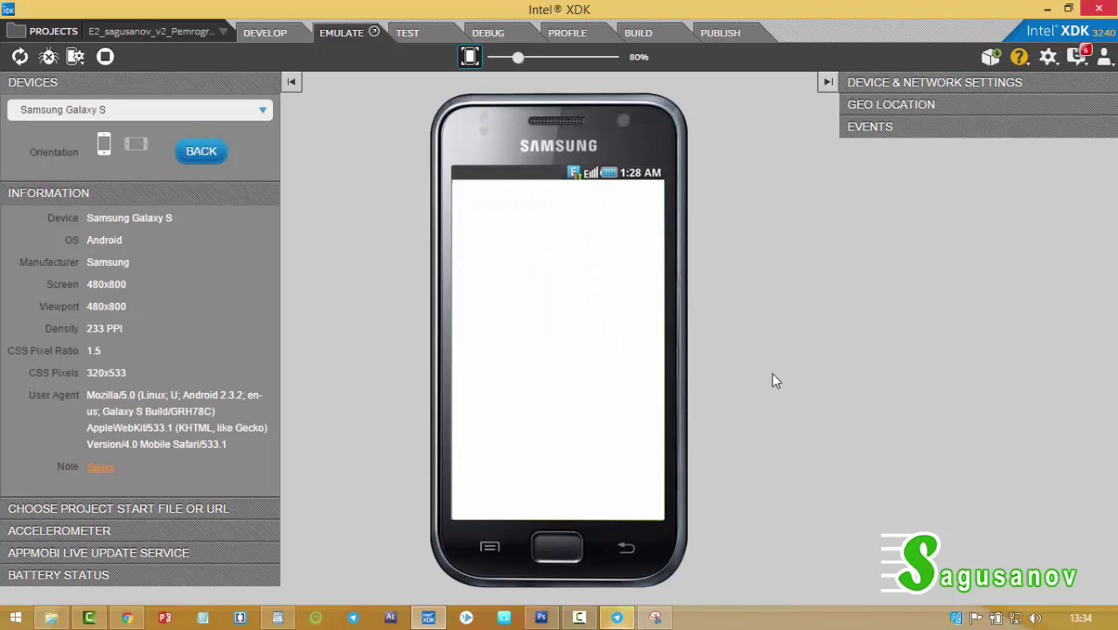
# Snip the emulated phone showing the BROWSER page and save it as JPEG PAGE2.
pyautogui.click(656, 619)
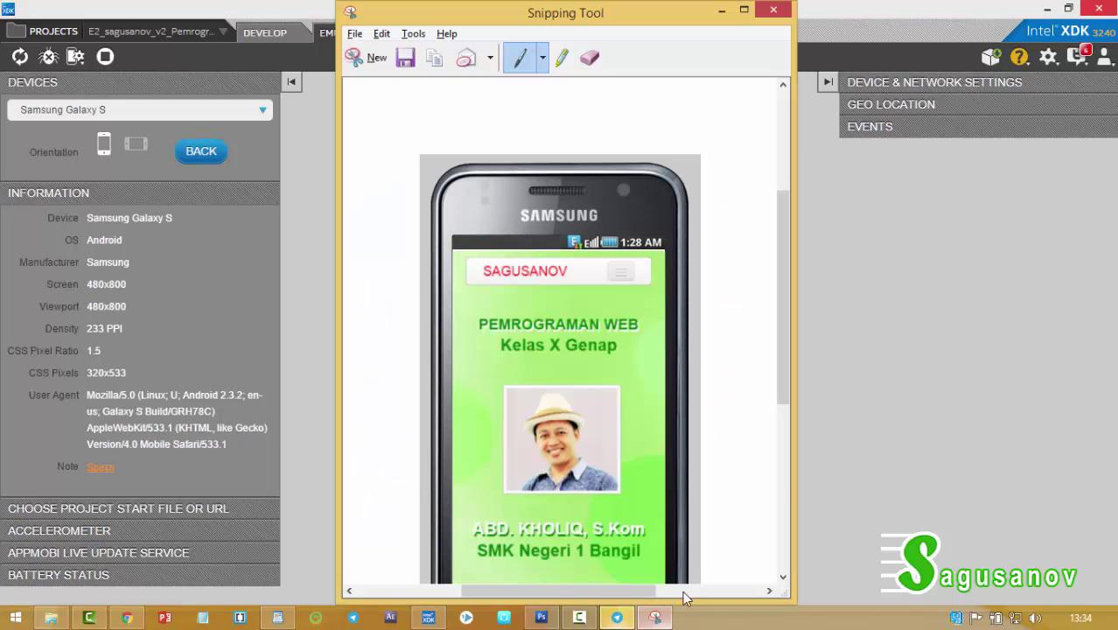
pyautogui.click(375, 57)
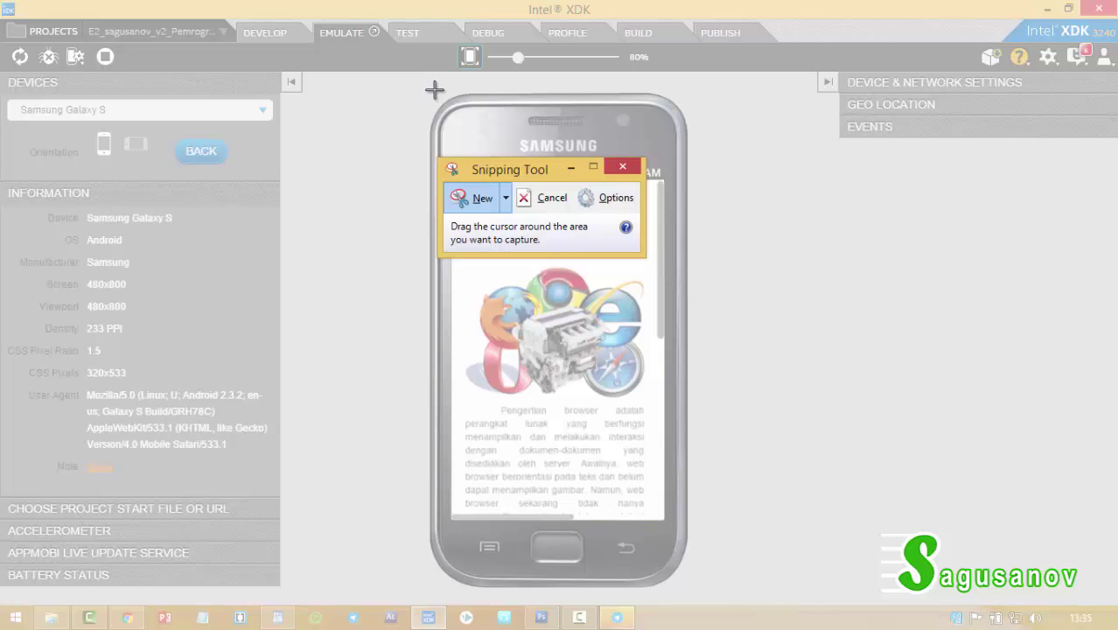
pyautogui.moveTo(428, 89); pyautogui.dragTo(691, 592)
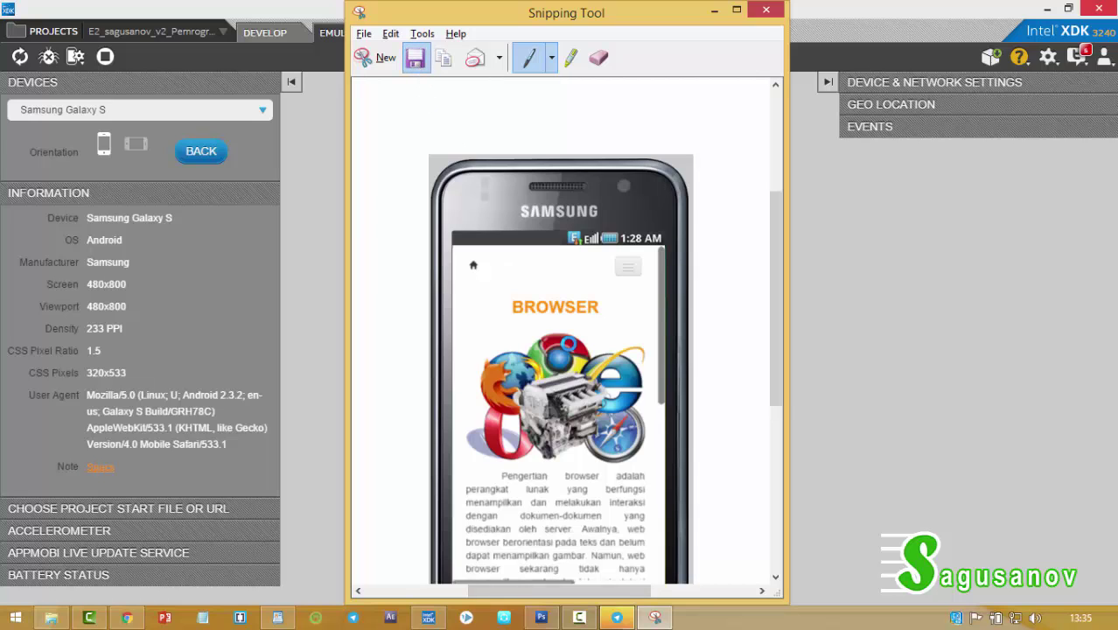
pyautogui.click(415, 58)
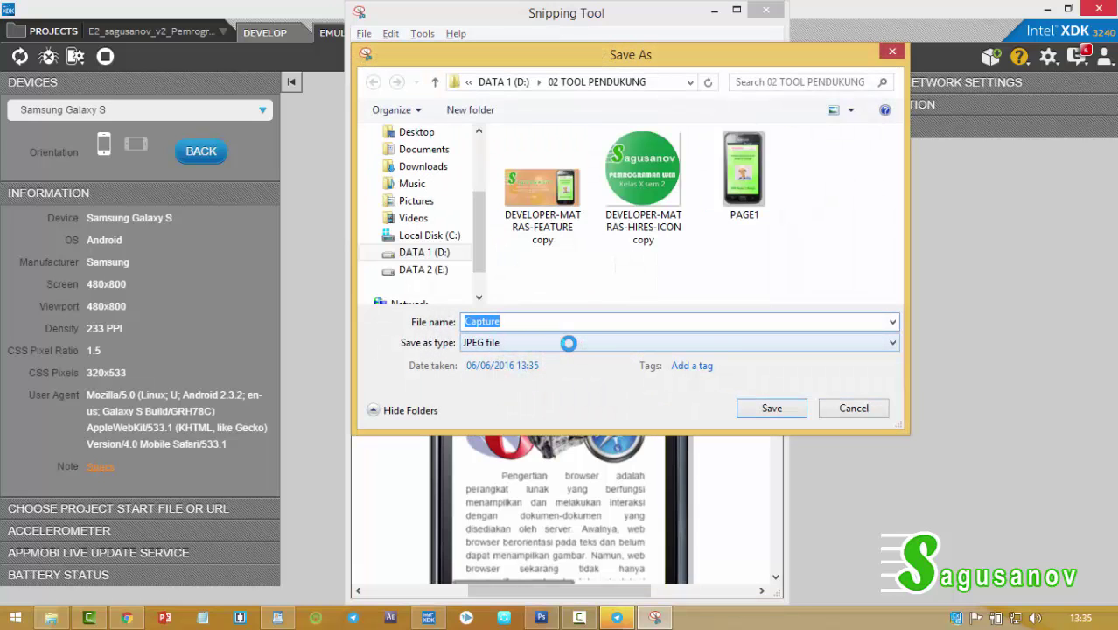
pyautogui.click(735, 184)
pyautogui.click(546, 323)
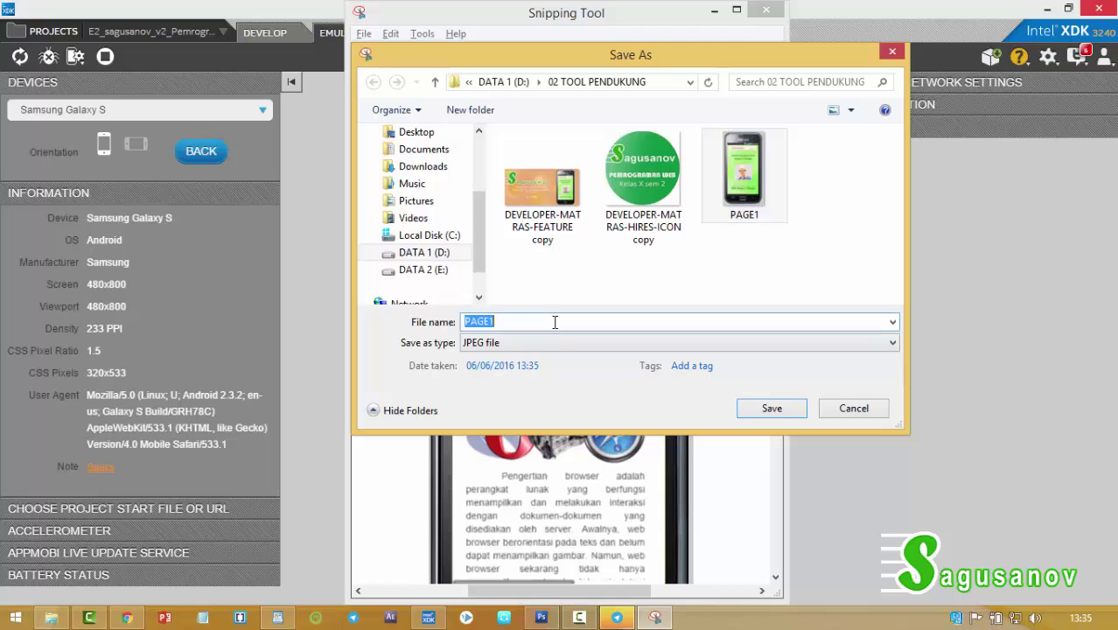
pyautogui.click(552, 322)
pyautogui.write('2')
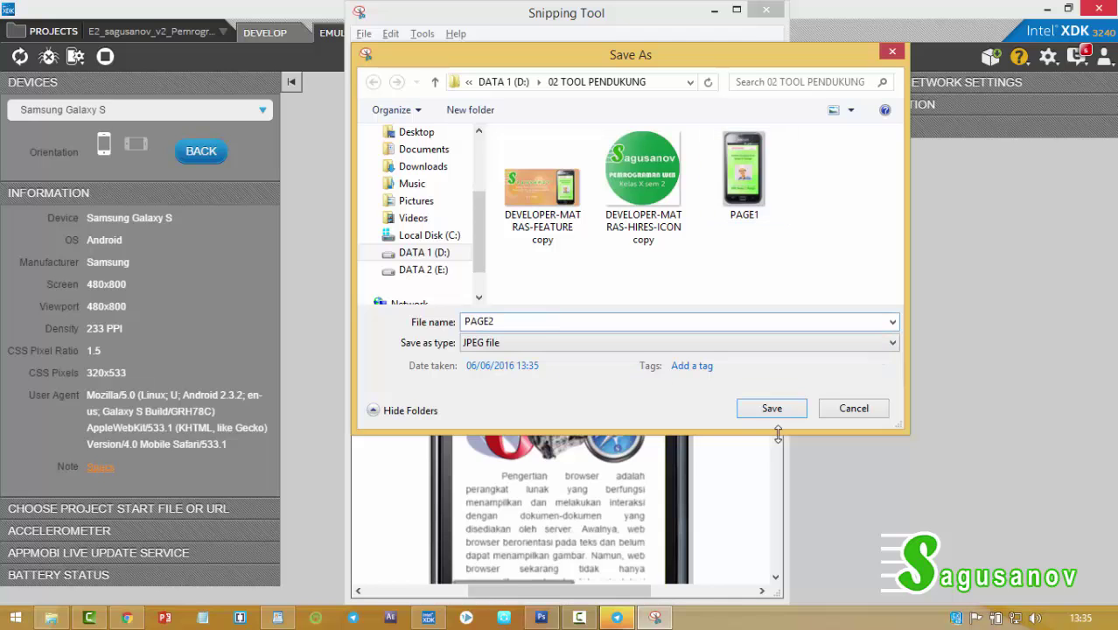
pyautogui.click(772, 409)
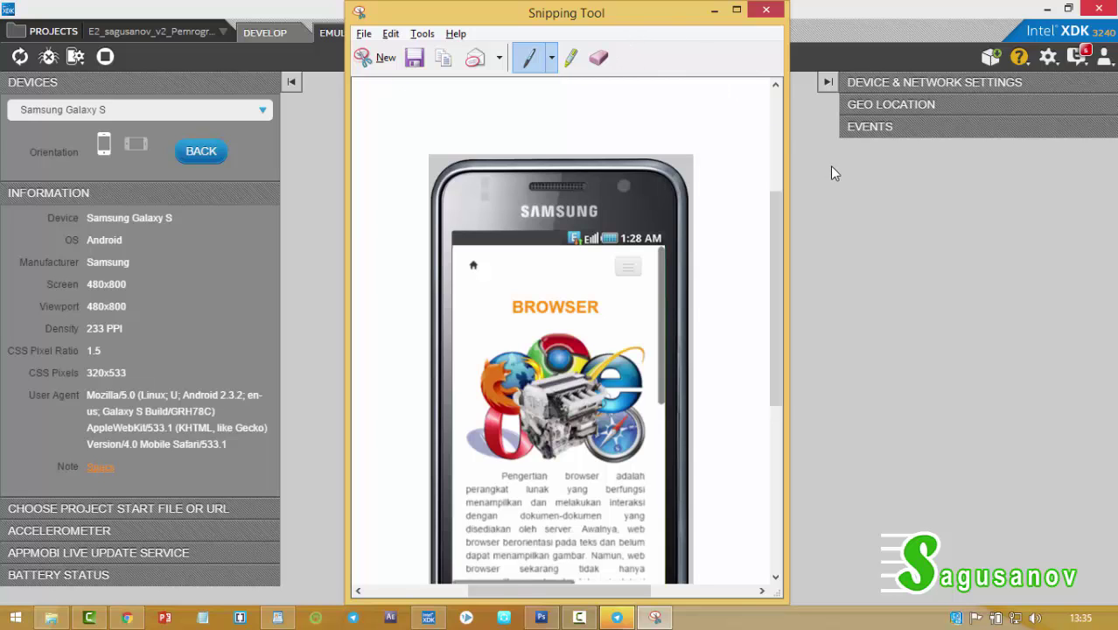
pyautogui.click(715, 10)
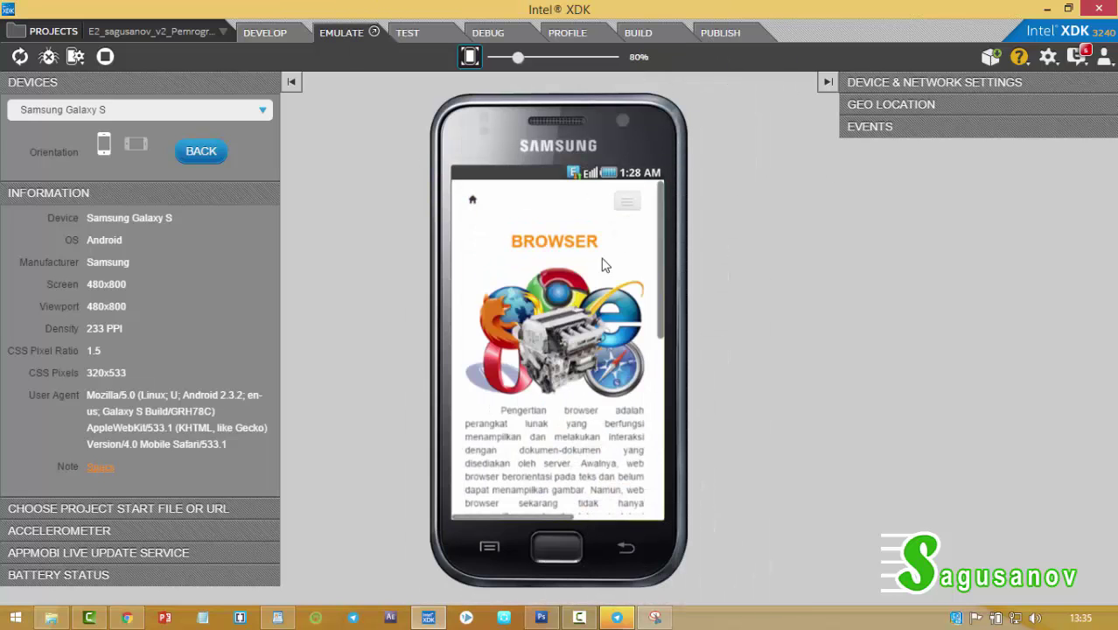
# Switch the emulated app to the Soal page and start a new Snipping Tool capture.
pyautogui.click(627, 203)
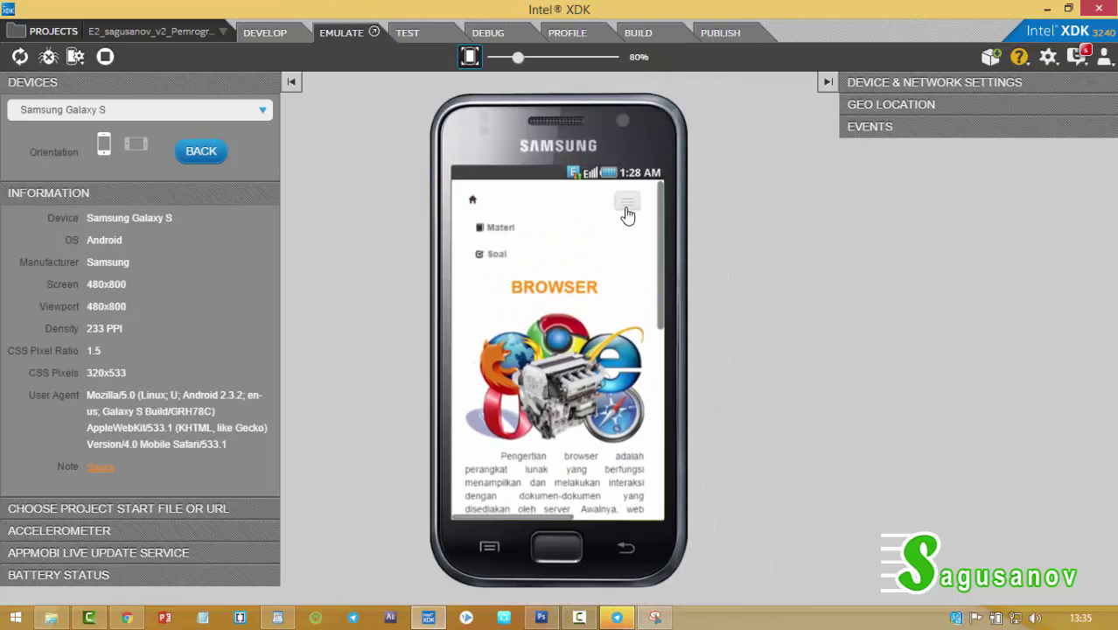
pyautogui.click(492, 255)
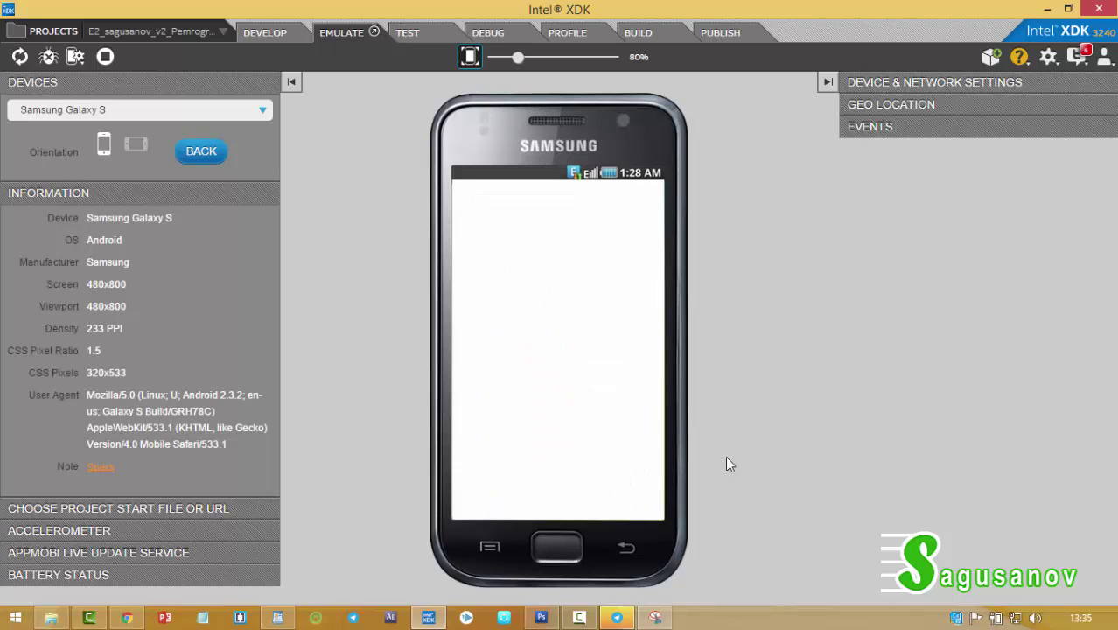
pyautogui.click(657, 618)
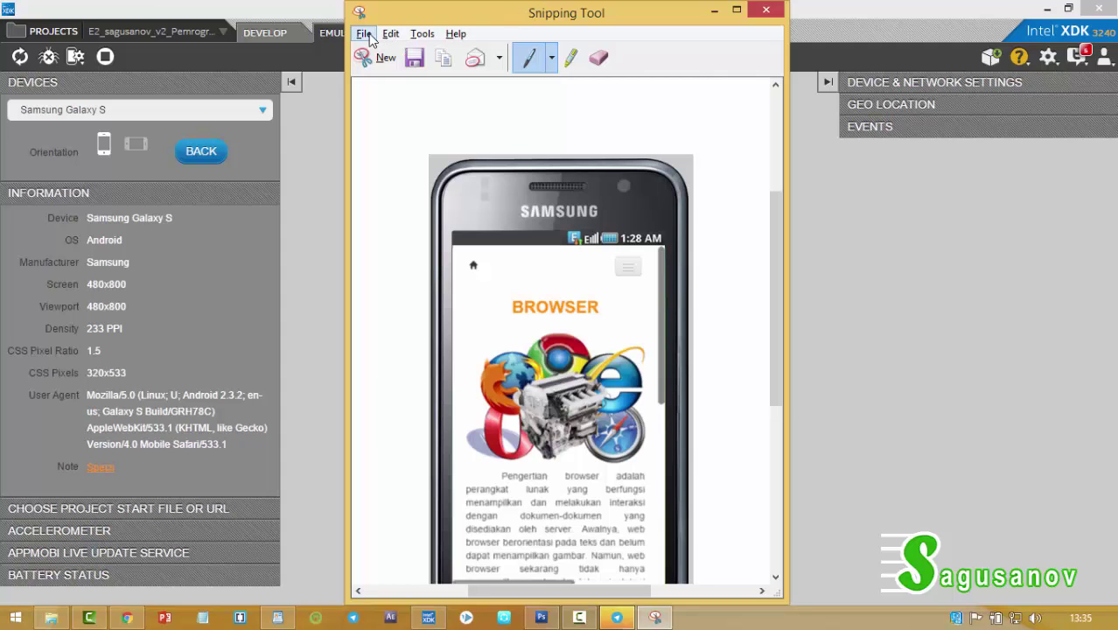
pyautogui.click(374, 63)
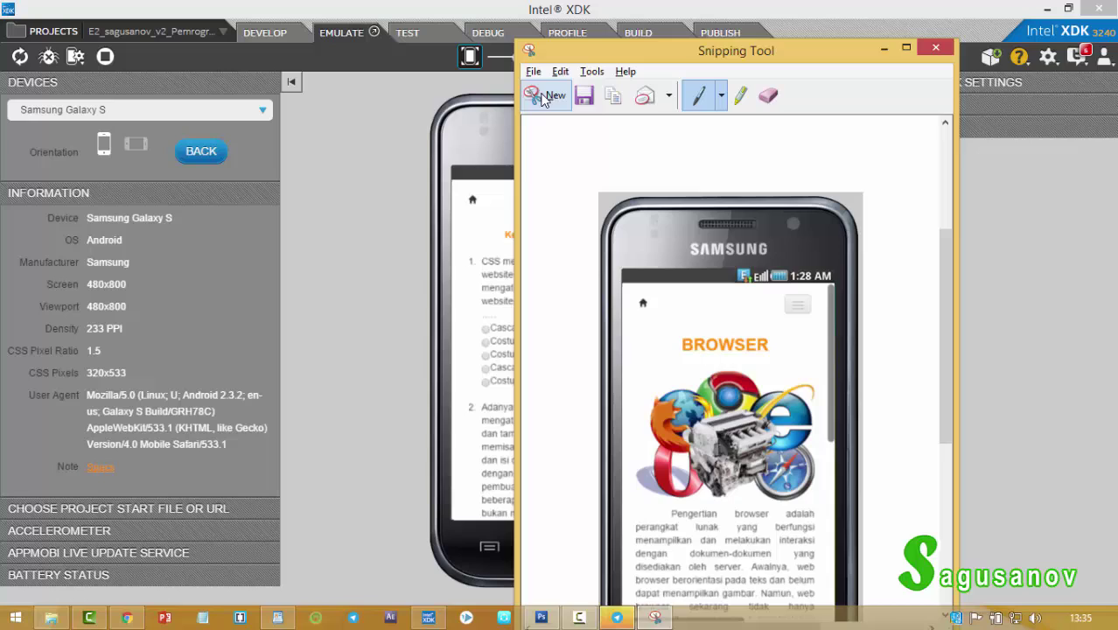
# Snip the phone's Soal quiz page, save it as JPEG PAGE3, and close Snipping Tool.
pyautogui.click(544, 96)
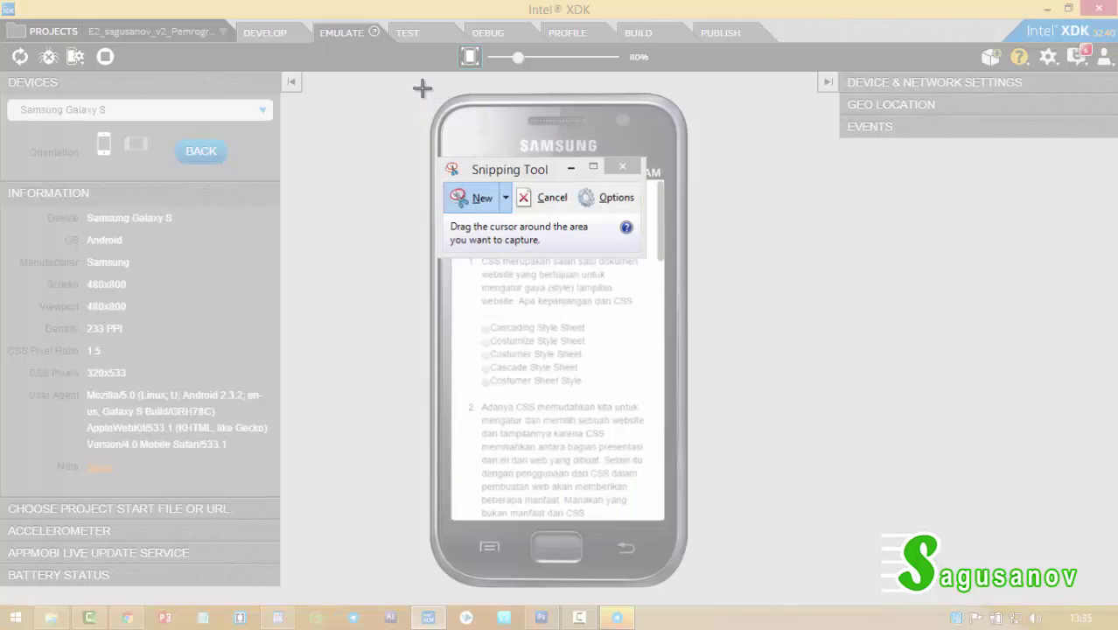
pyautogui.moveTo(422, 88); pyautogui.dragTo(697, 593)
pyautogui.click(408, 61)
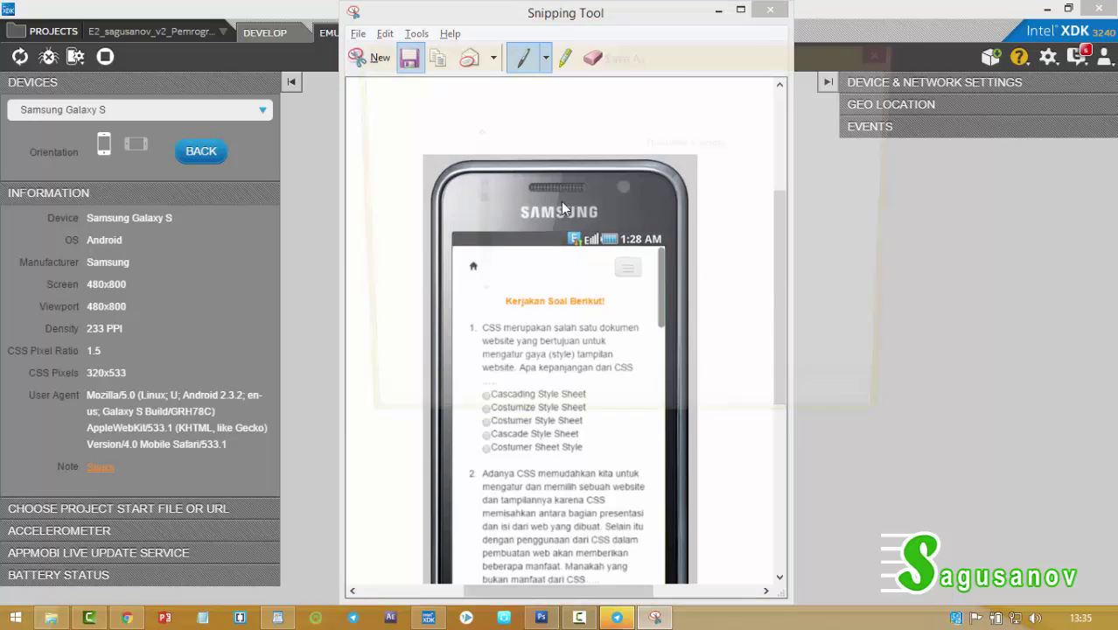
pyautogui.click(538, 323)
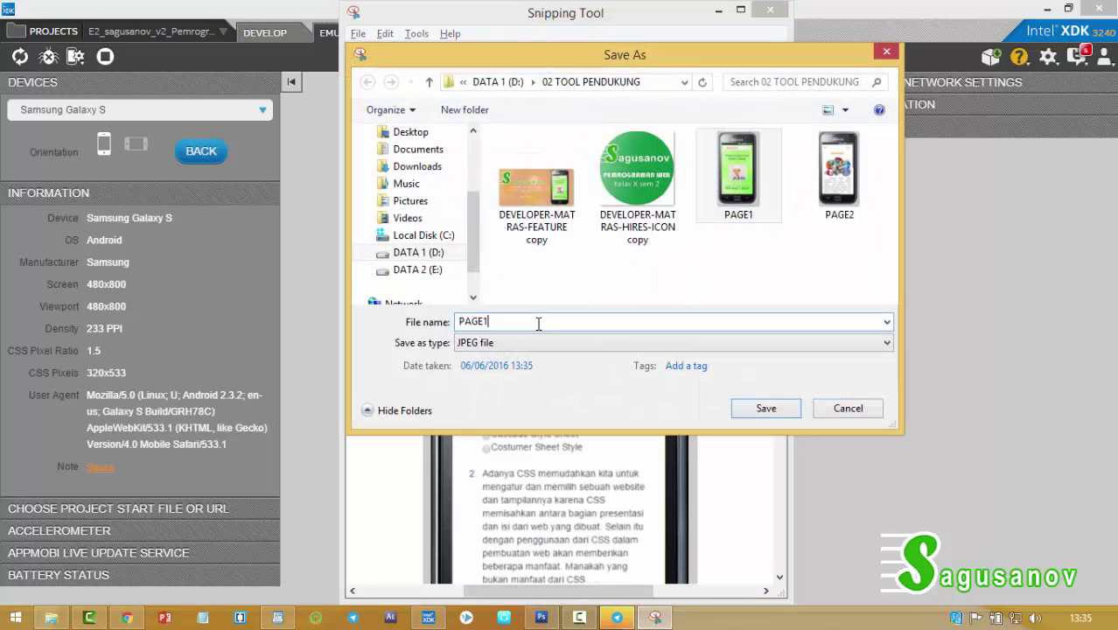
pyautogui.press('BackSpace')
pyautogui.write('3')
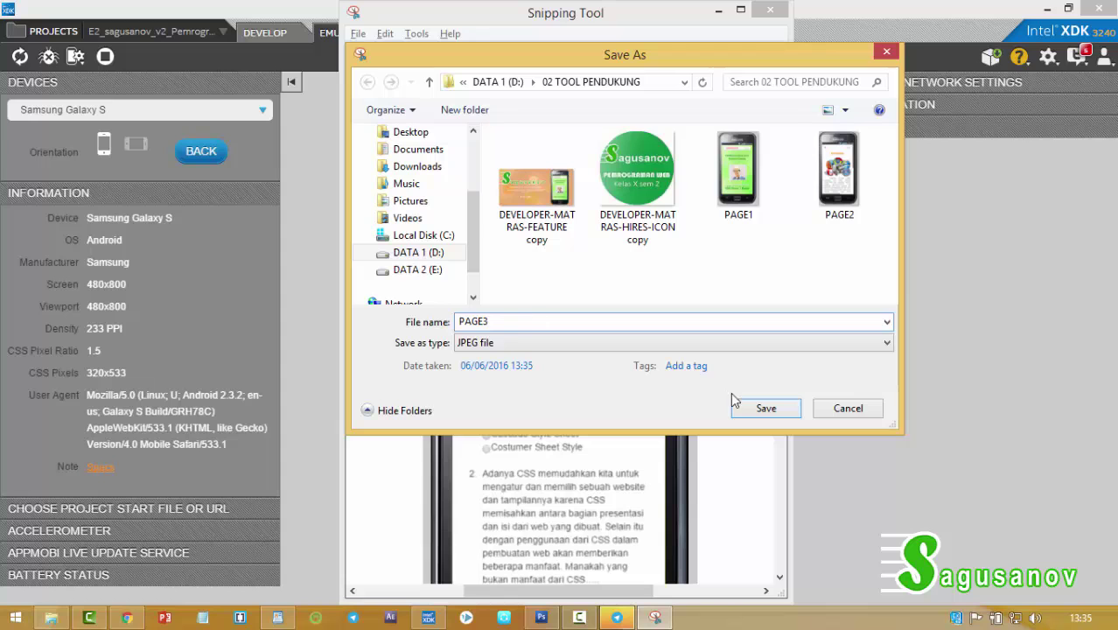
pyautogui.click(755, 407)
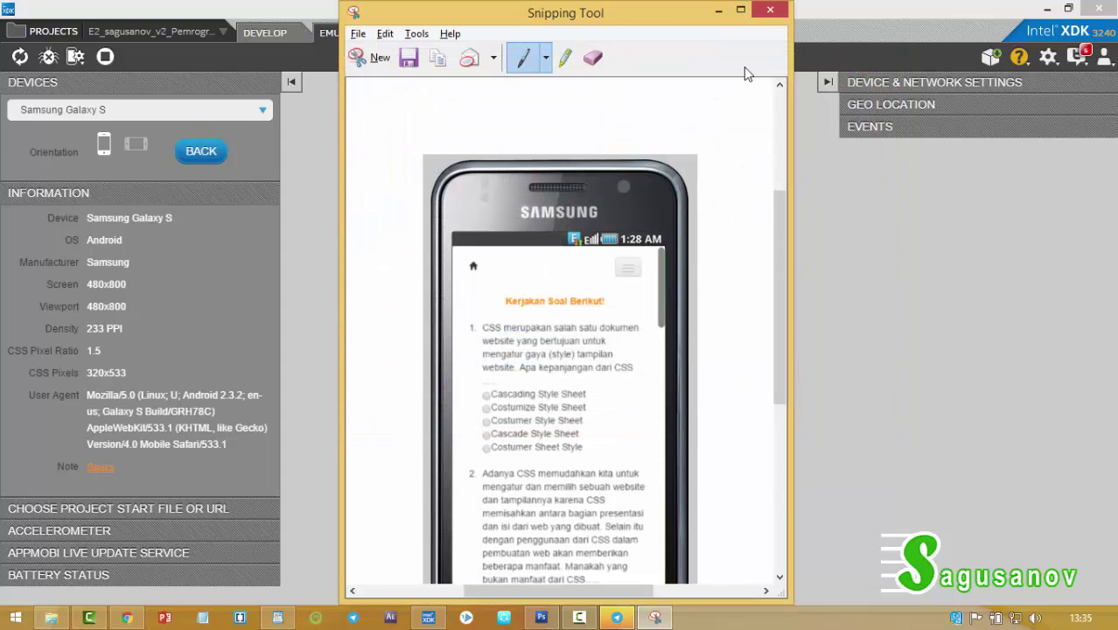
pyautogui.click(770, 10)
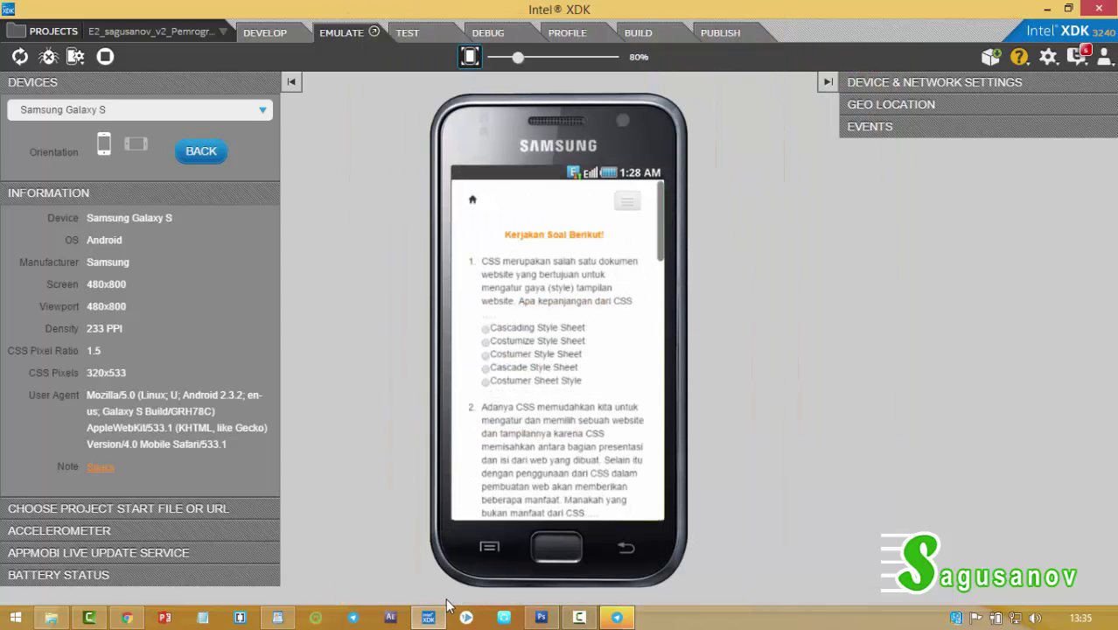
# Open the PAGE1, PAGE2 and PAGE3 screenshots together in Photoshop.
pyautogui.click(541, 618)
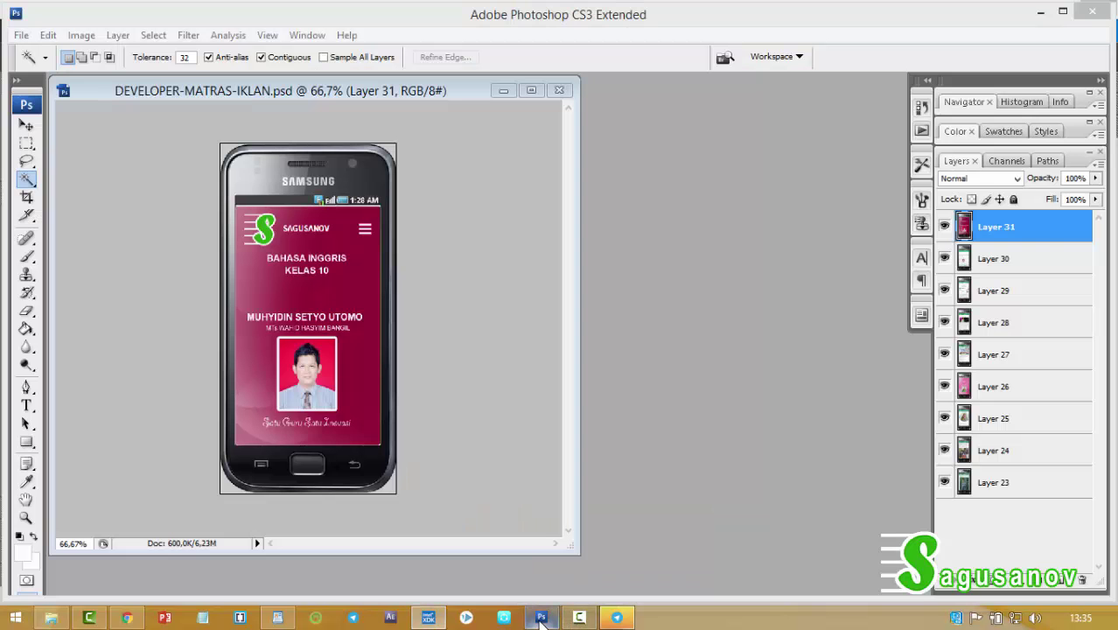
pyautogui.click(21, 35)
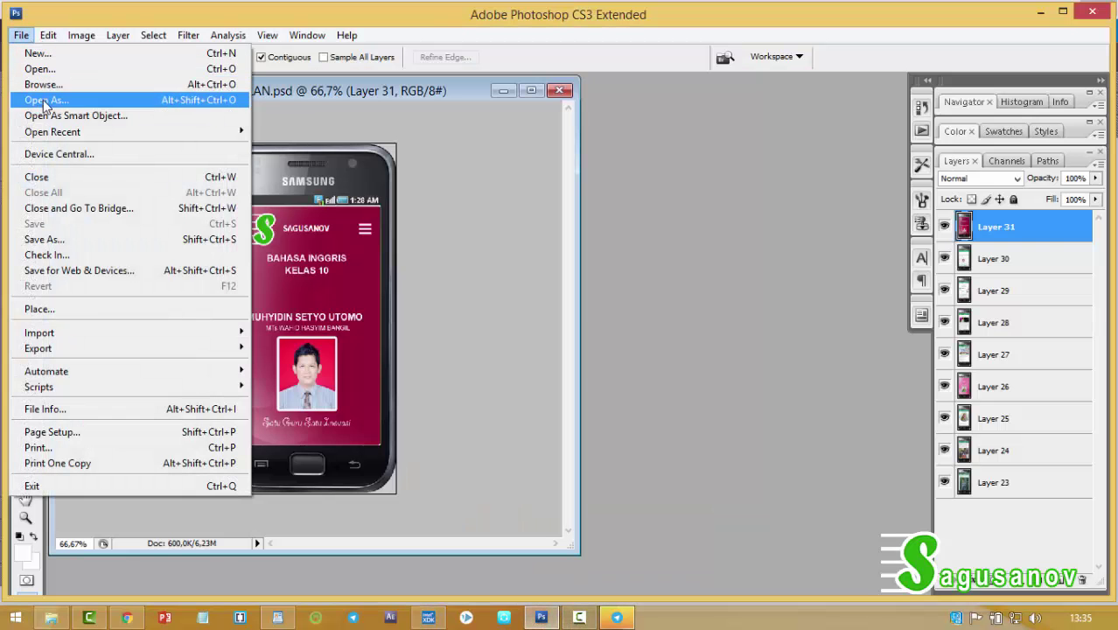
pyautogui.click(44, 68)
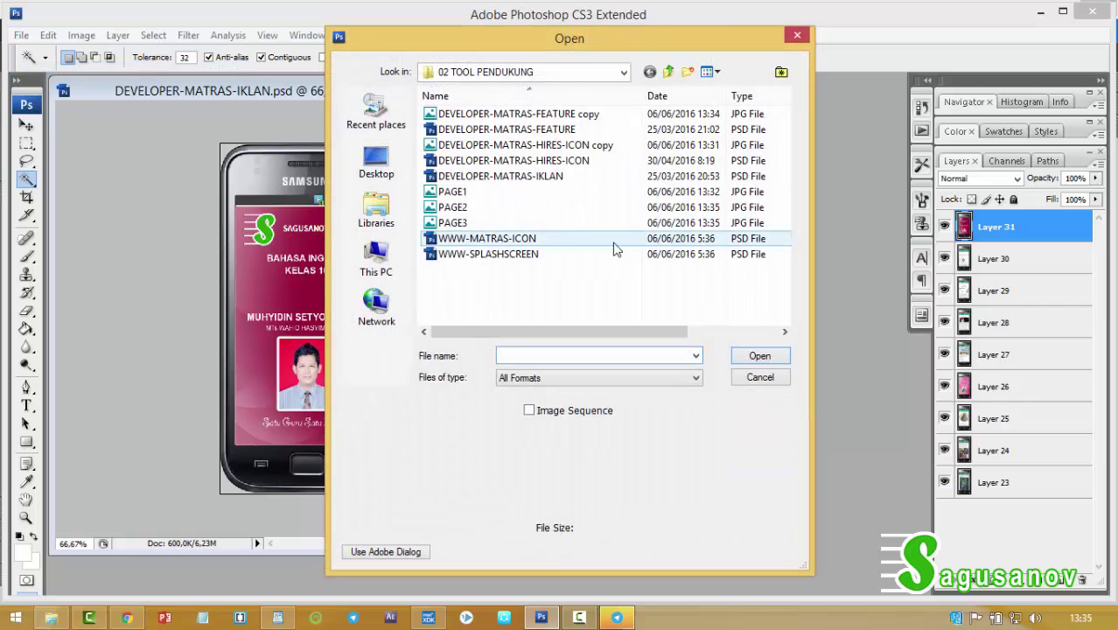
pyautogui.click(463, 195)
pyautogui.keyDown('shift'); pyautogui.click(461, 224); pyautogui.keyUp('shift')
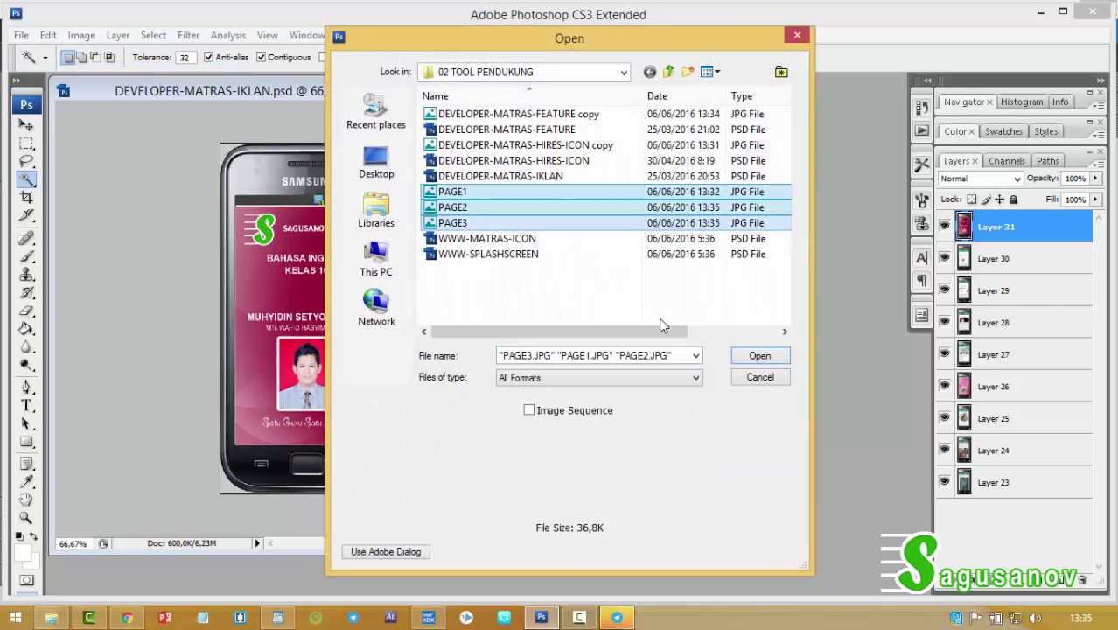
pyautogui.click(758, 356)
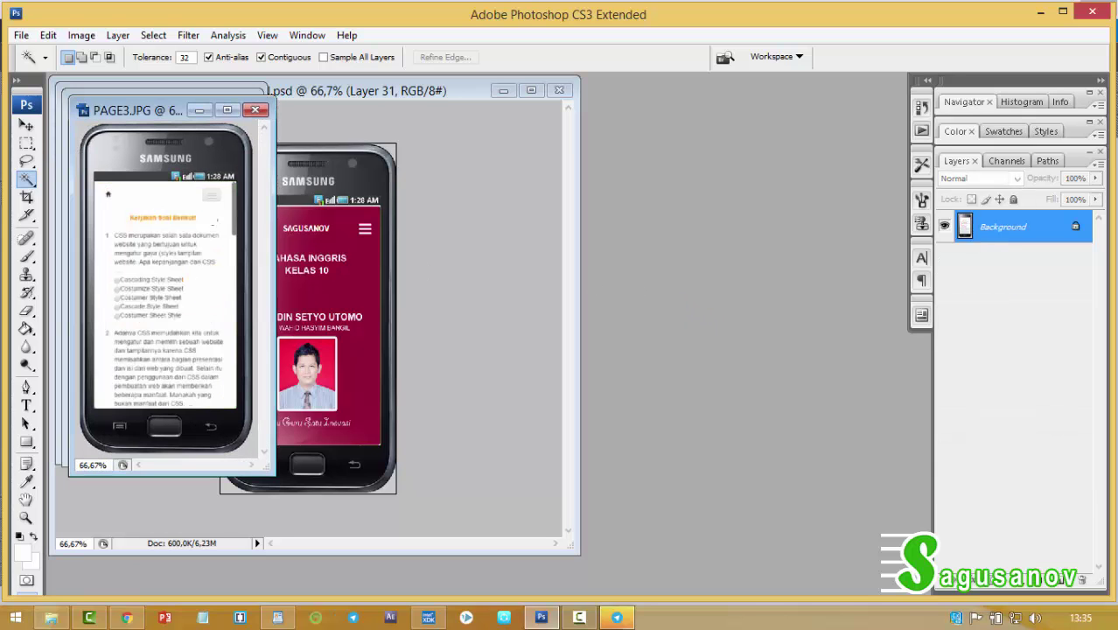
# Copy the PAGE3 screenshot into DEVELOPER-MATRAS-IKLAN.psd as a new layer.
pyautogui.click(26, 125)
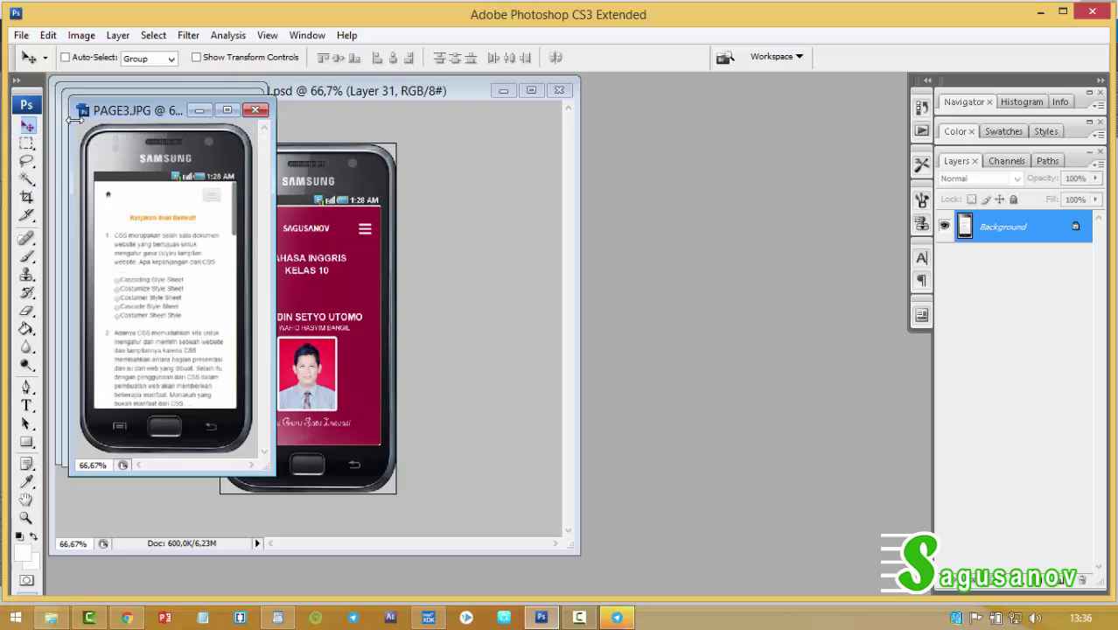
pyautogui.click(277, 92)
pyautogui.moveTo(301, 92); pyautogui.dragTo(451, 122)
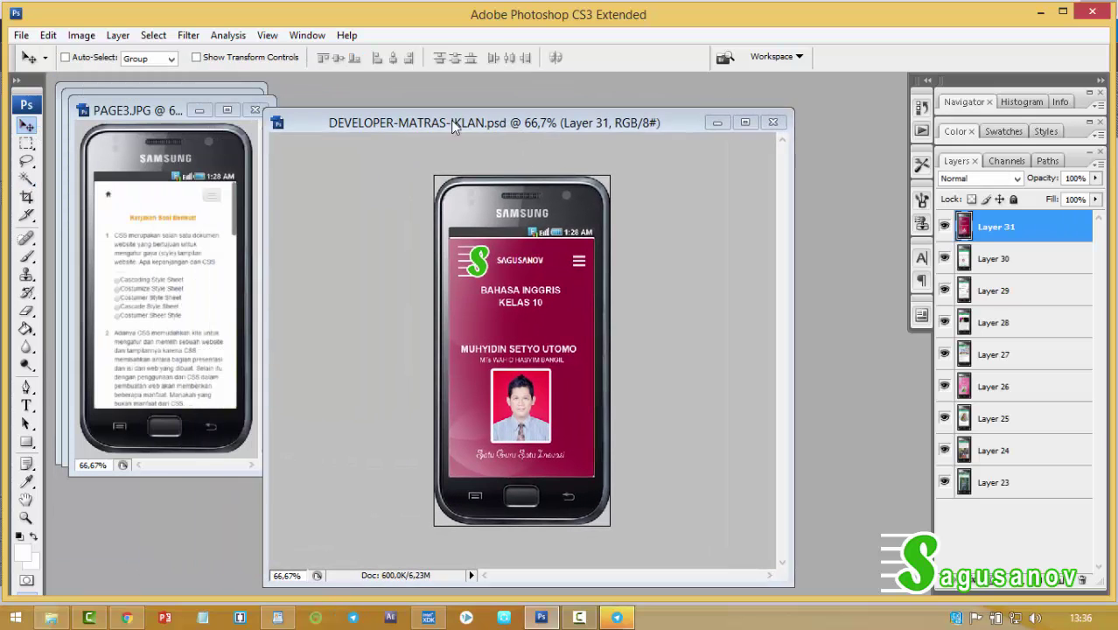
pyautogui.click(162, 111)
pyautogui.moveTo(188, 226); pyautogui.dragTo(546, 279)
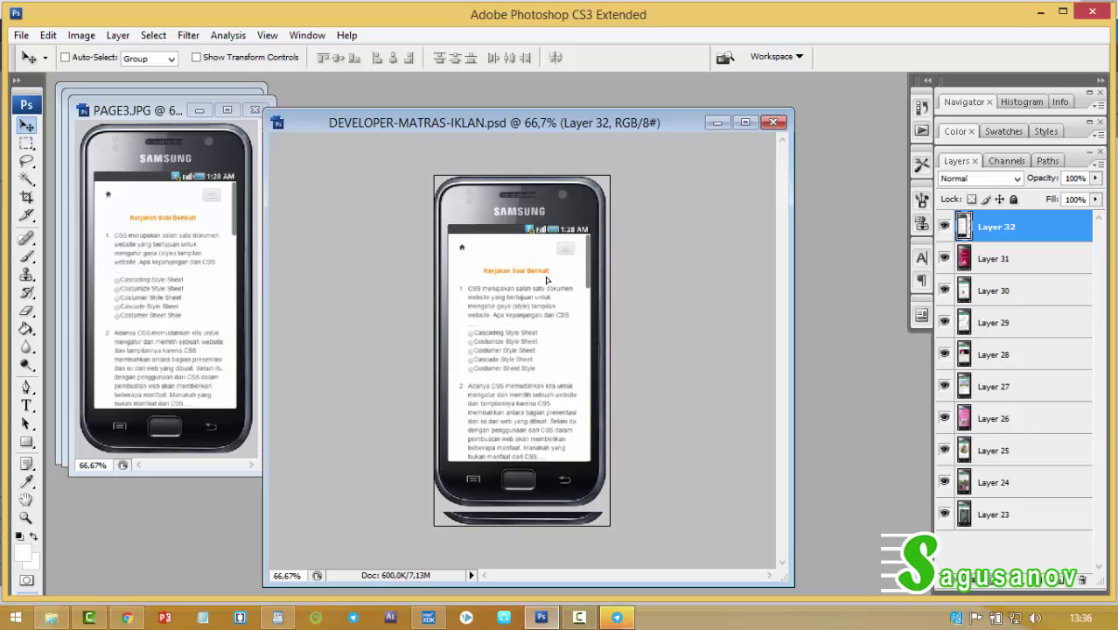
# Scale the quiz screenshot layer to 103.9% wide by 106% tall to fill the phone.
pyautogui.hotkey('ctrl', 't')
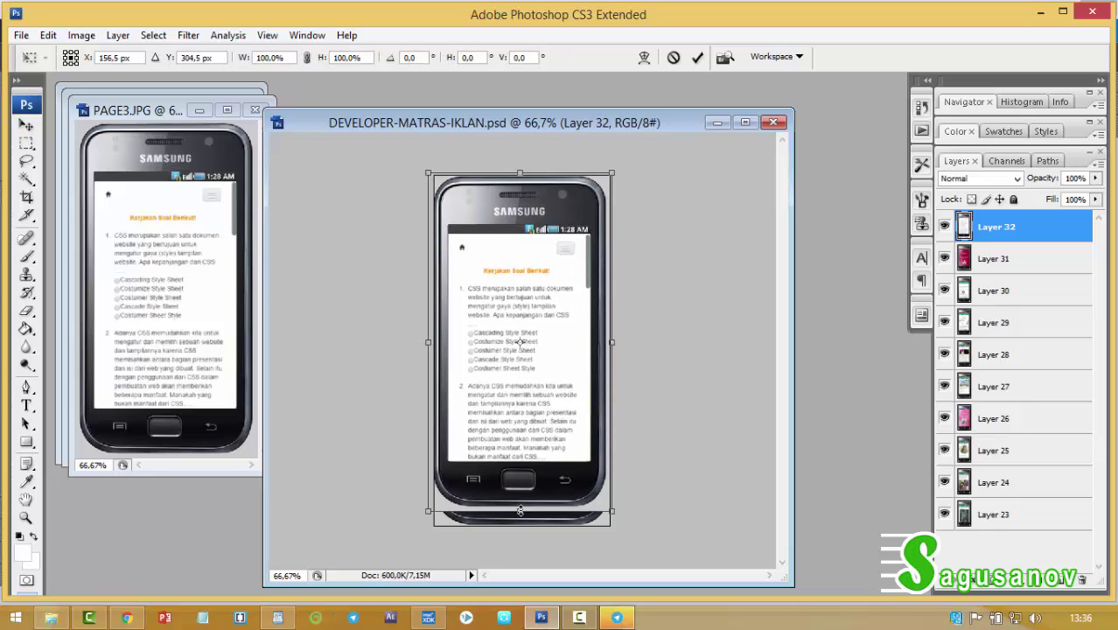
pyautogui.moveTo(521, 510); pyautogui.dragTo(523, 534)
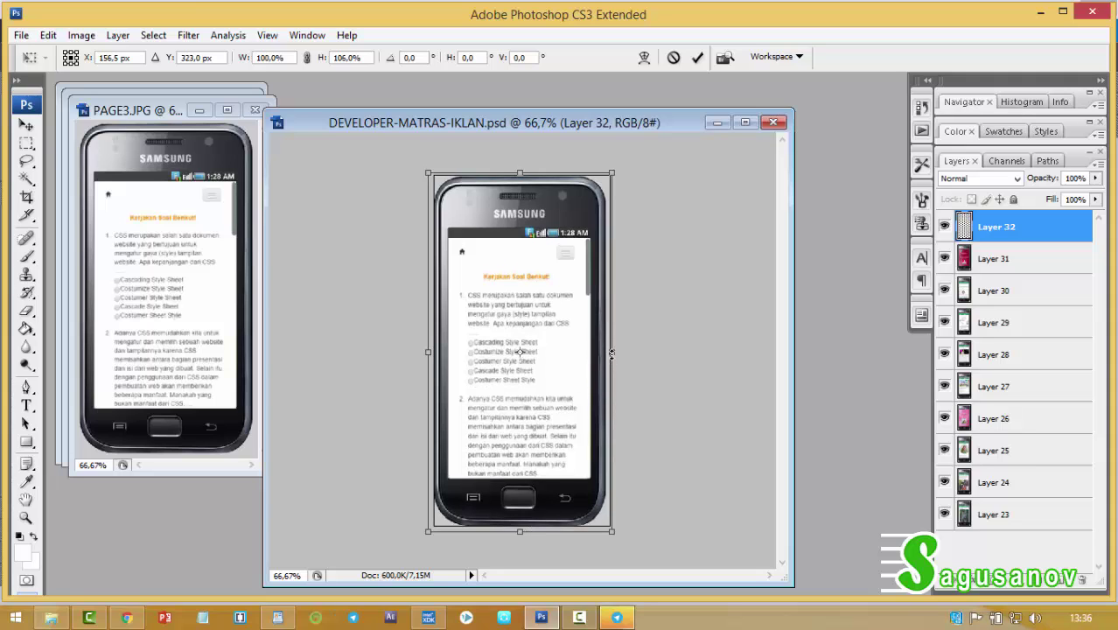
pyautogui.moveTo(613, 354); pyautogui.dragTo(614, 353)
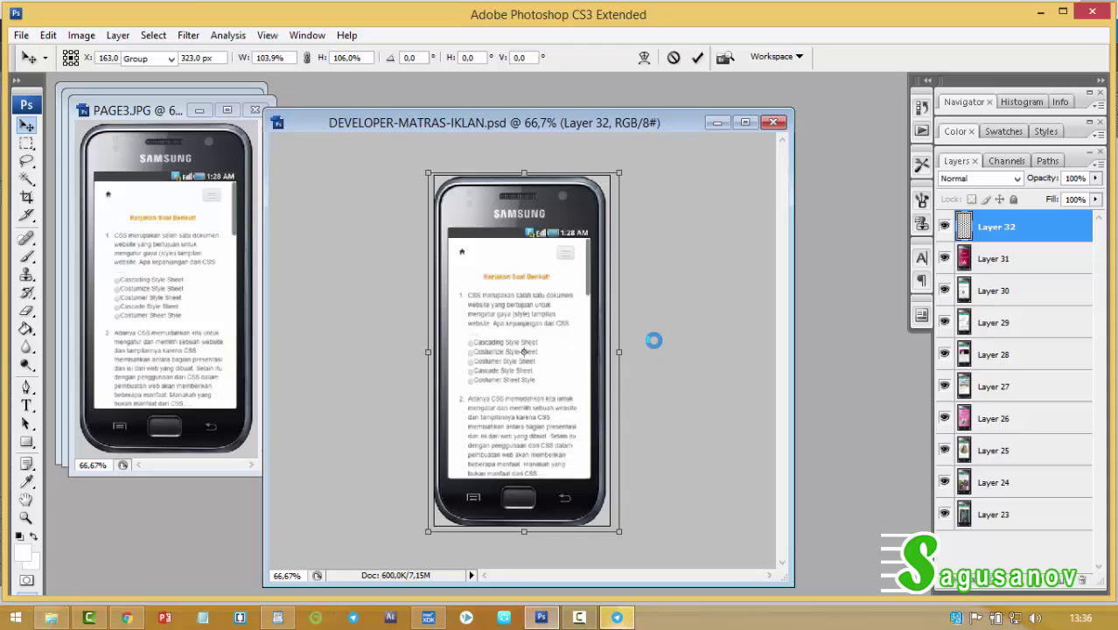
pyautogui.press('Return')
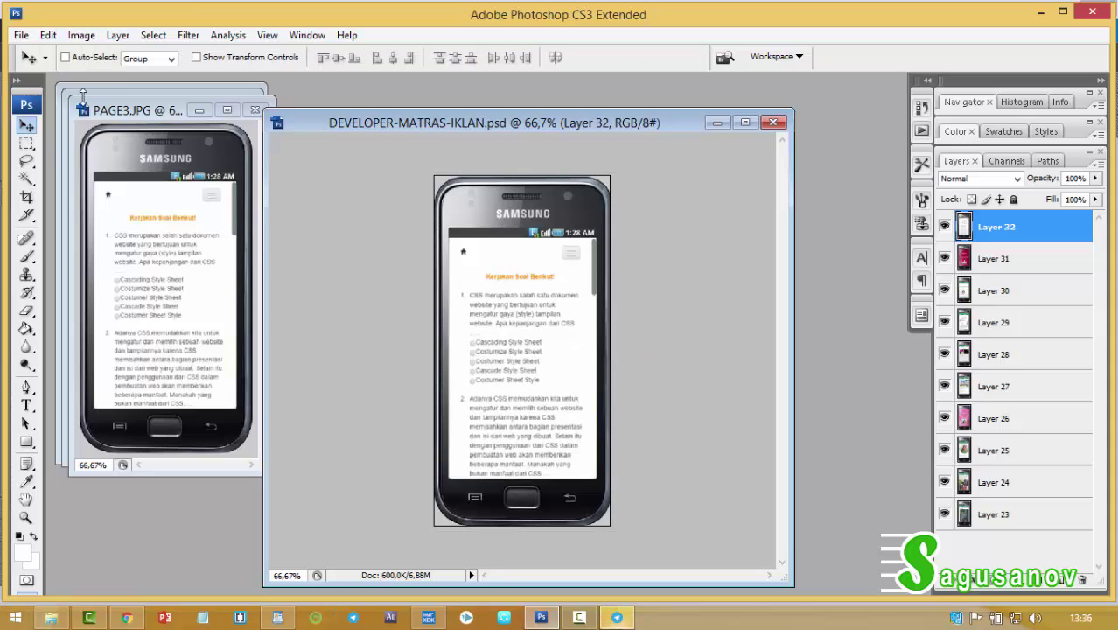
# Start a Save As of the composite and show the format list.
pyautogui.click(21, 35)
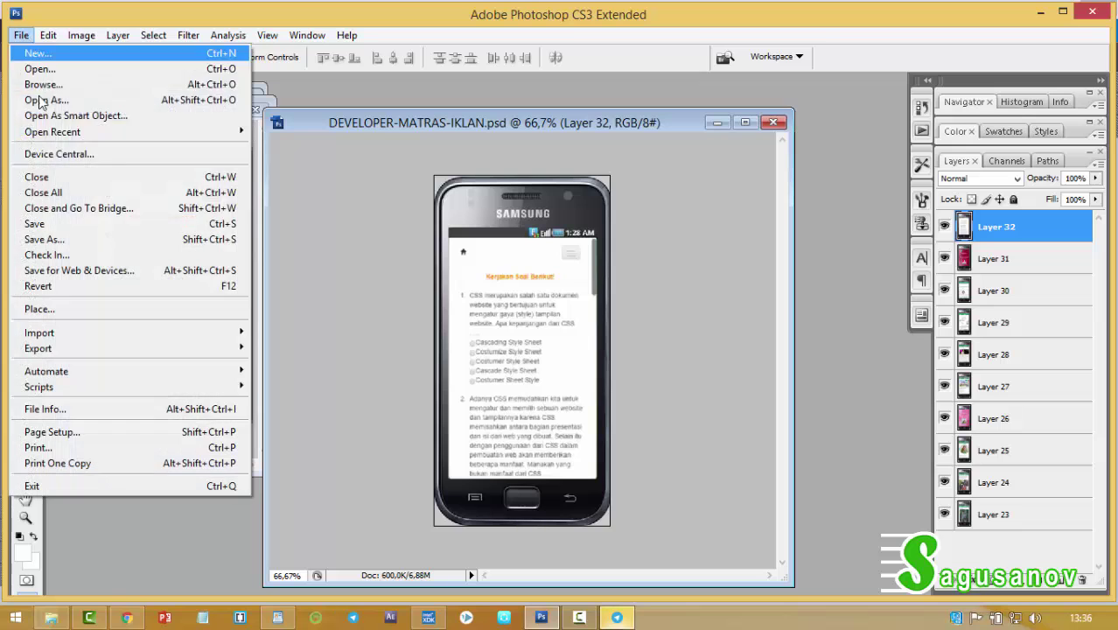
pyautogui.click(44, 239)
pyautogui.click(593, 352)
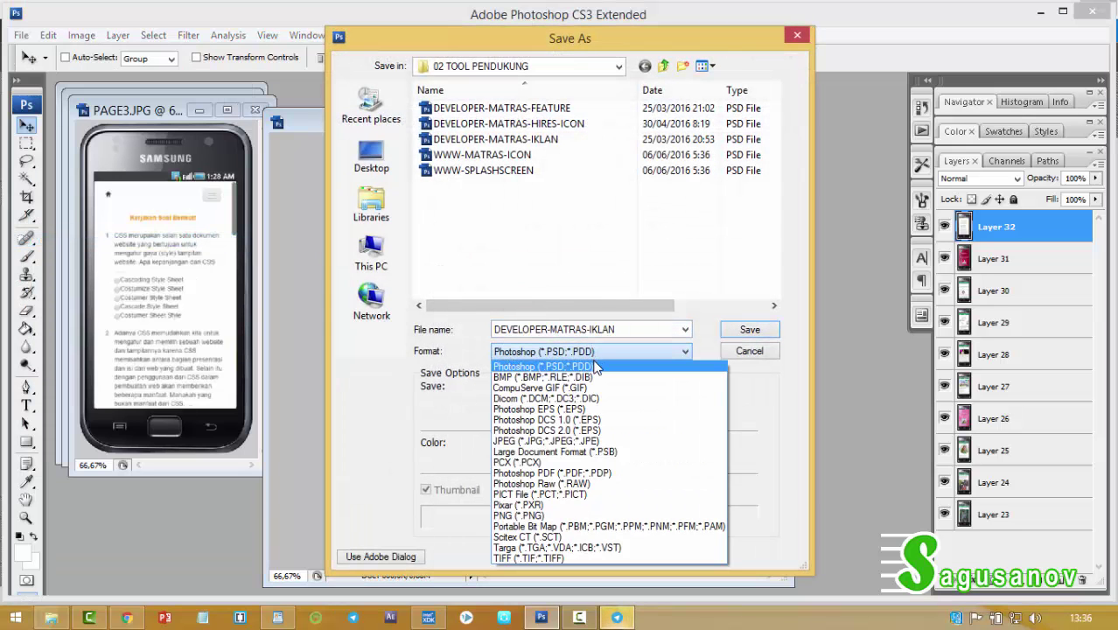
# Export the composite as JPEG PAGE3OK with default quality, then close the PAGE3 screenshot.
pyautogui.click(579, 441)
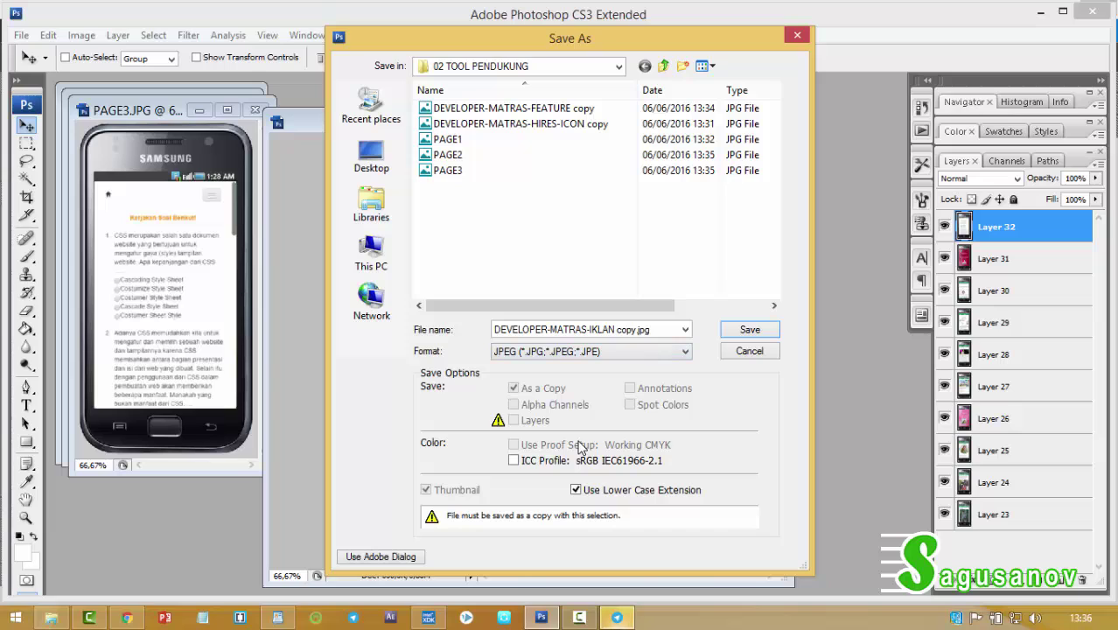
pyautogui.click(450, 172)
pyautogui.click(579, 328)
pyautogui.click(587, 329)
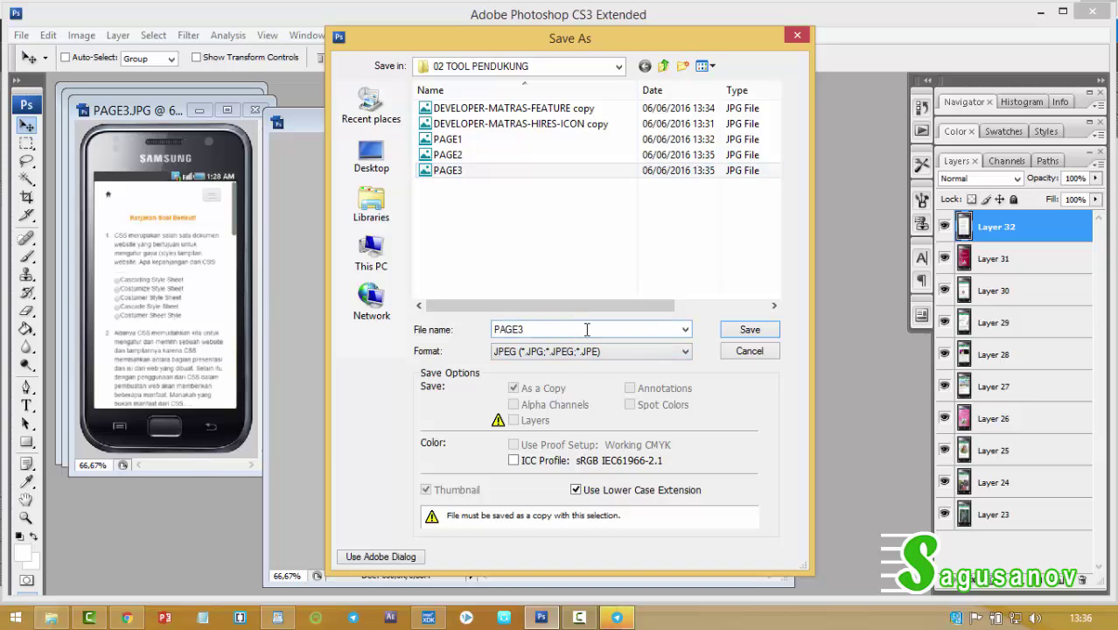
pyautogui.write('OK')
pyautogui.click(744, 329)
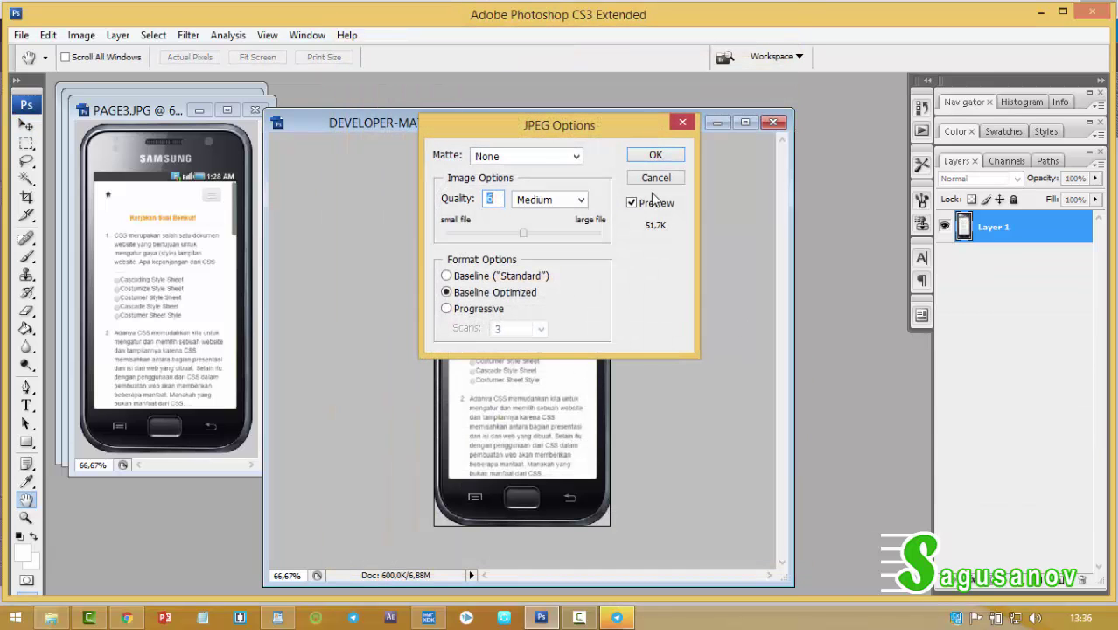
pyautogui.click(656, 155)
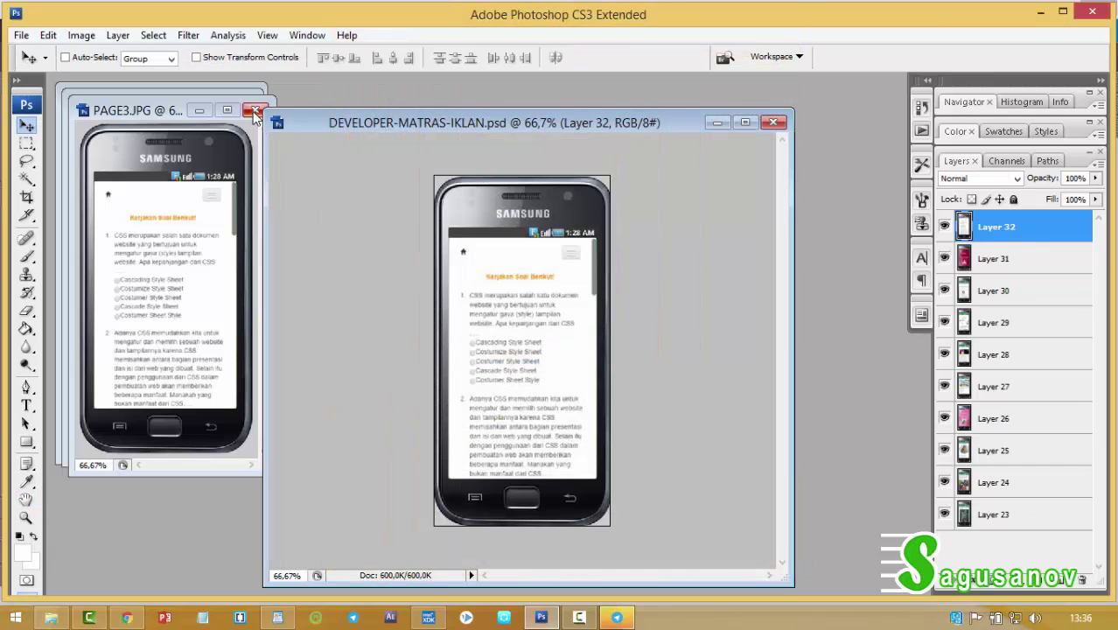
pyautogui.click(255, 111)
# Place the PAGE2 browser screen into the mockup, stretched taller to fill the phone, and close PAGE2.
pyautogui.moveTo(140, 157); pyautogui.dragTo(518, 301)
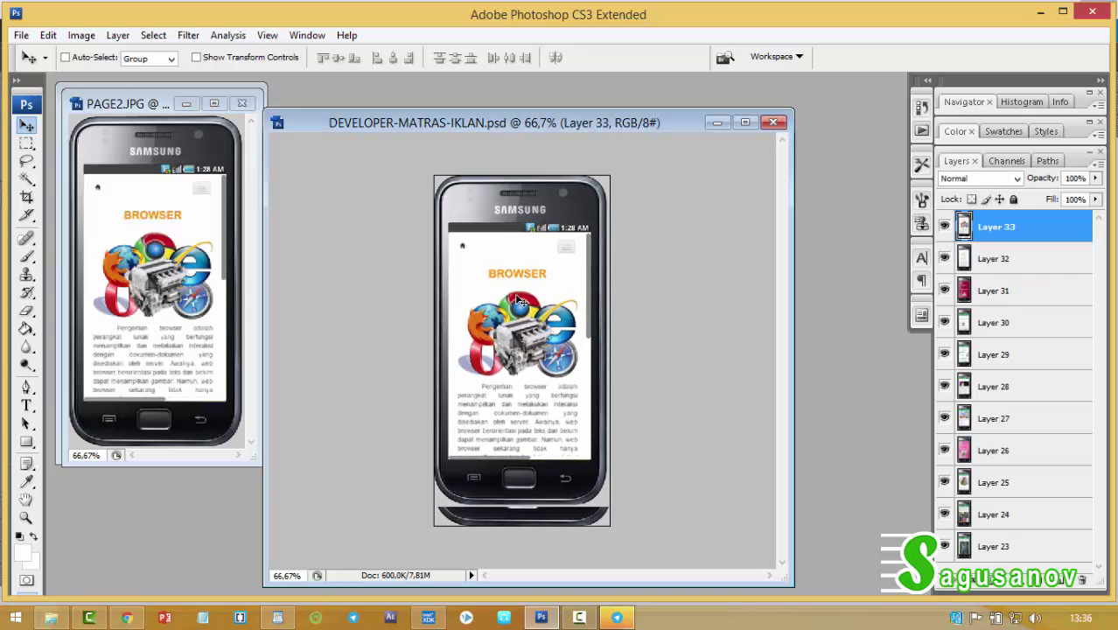
pyautogui.hotkey('ctrl', 't')
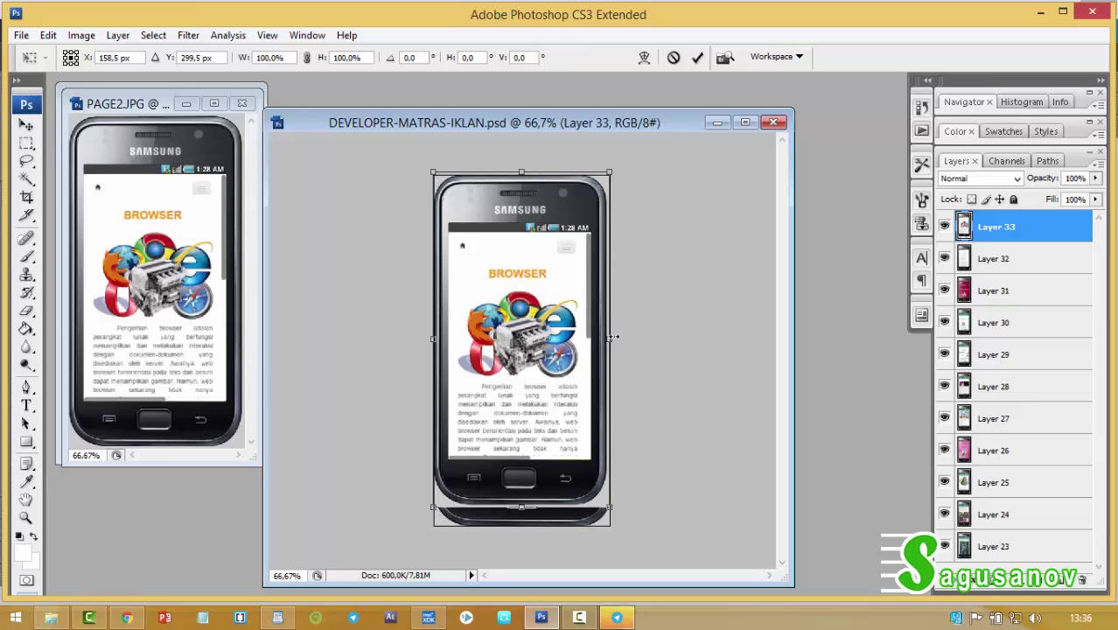
pyautogui.moveTo(613, 336); pyautogui.dragTo(617, 337)
pyautogui.hotkey('ctrl', 'z')
pyautogui.moveTo(527, 528); pyautogui.dragTo(529, 525)
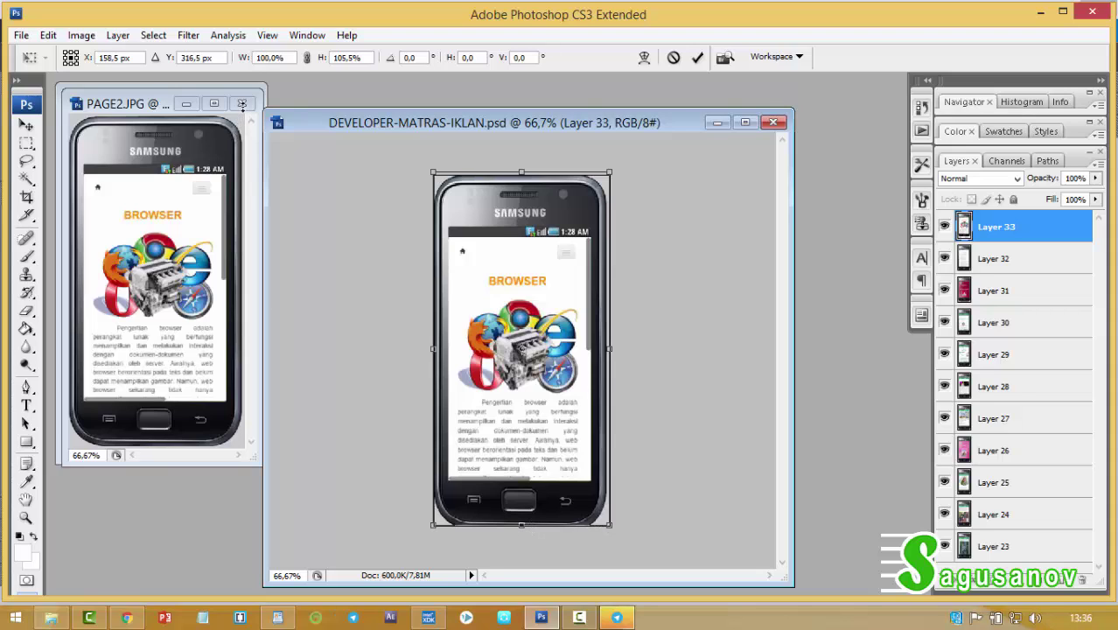
pyautogui.click(243, 103)
pyautogui.click(242, 104)
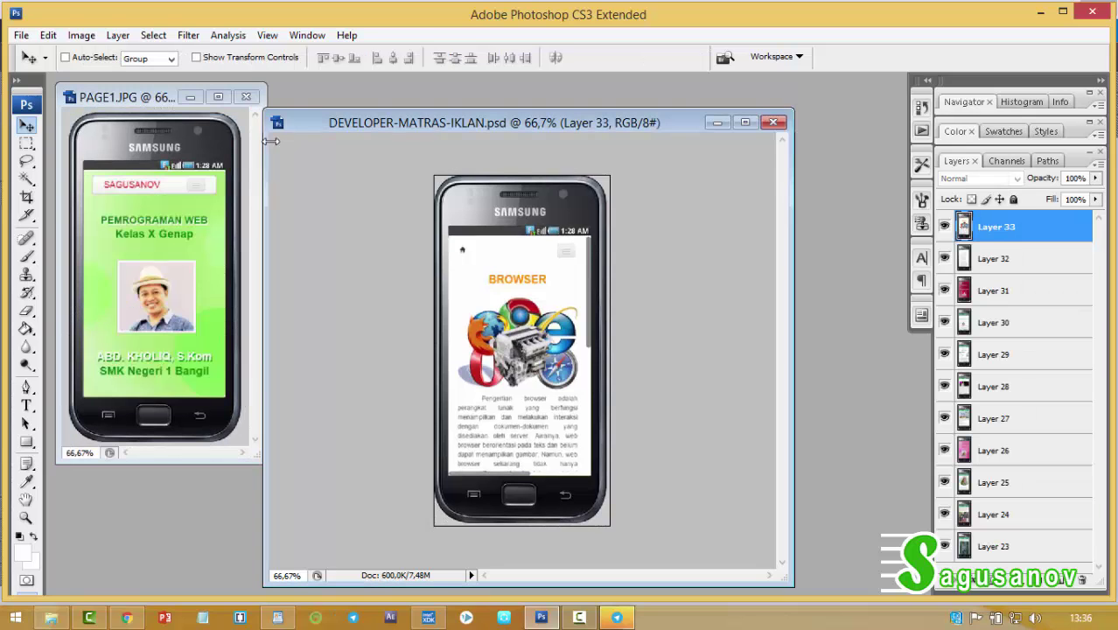
# Save the composite as JPEG, replacing the existing PAGE2 file with default quality.
pyautogui.click(21, 35)
pyautogui.click(59, 239)
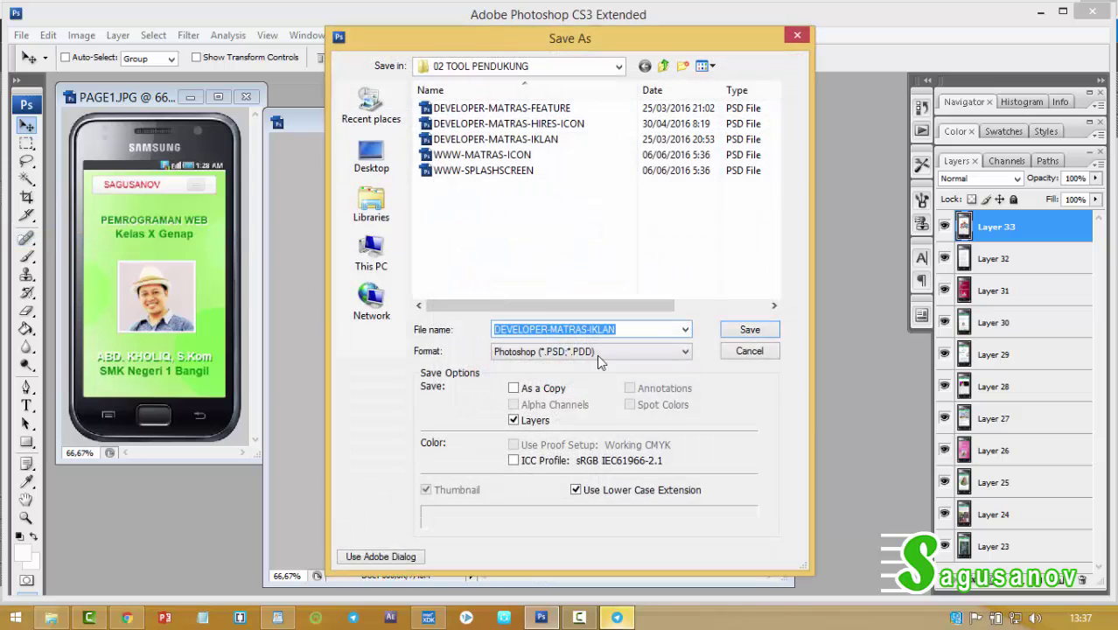
pyautogui.click(597, 352)
pyautogui.click(588, 448)
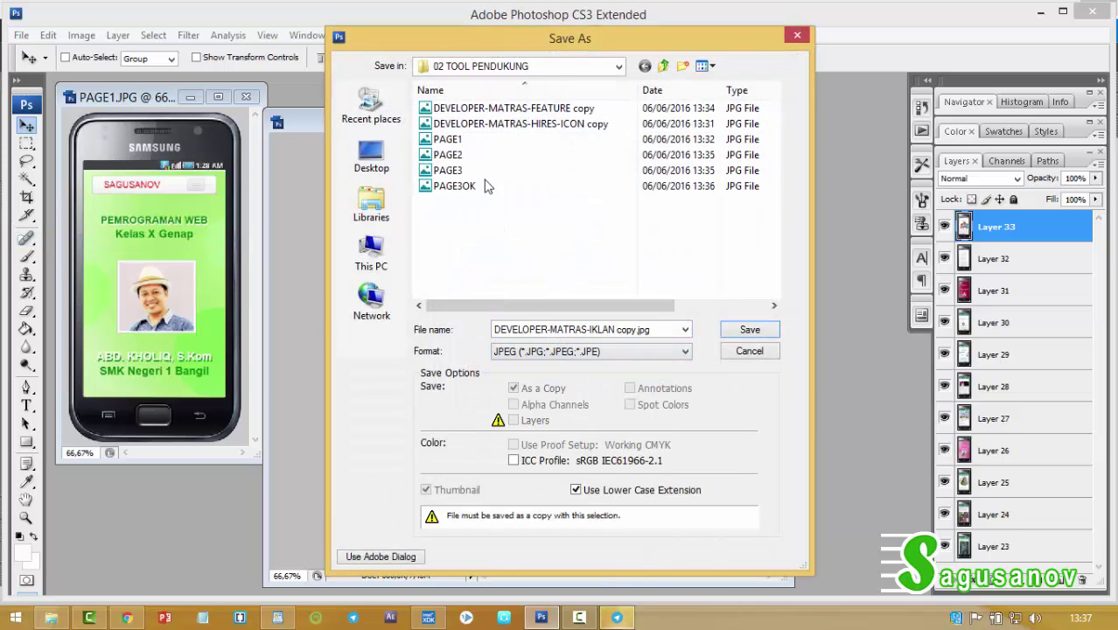
pyautogui.click(459, 154)
pyautogui.click(681, 329)
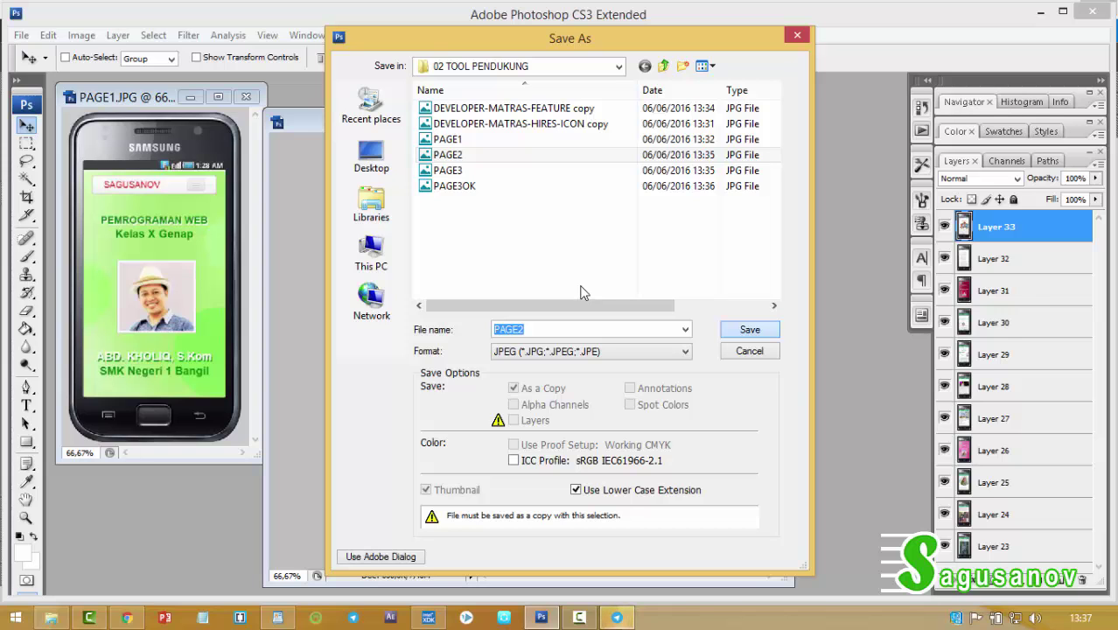
pyautogui.press('Return')
pyautogui.click(608, 316)
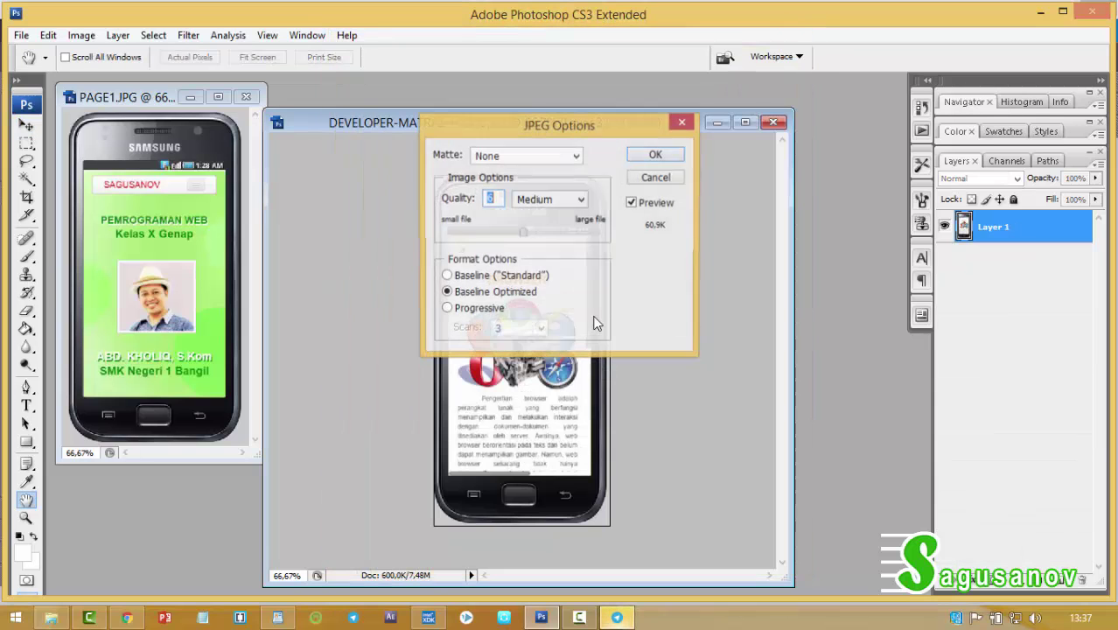
pyautogui.click(652, 155)
# Copy the green PAGE1 title screen into the phone mockup and stretch it taller to fill the phone.
pyautogui.press('v')
pyautogui.click(173, 236)
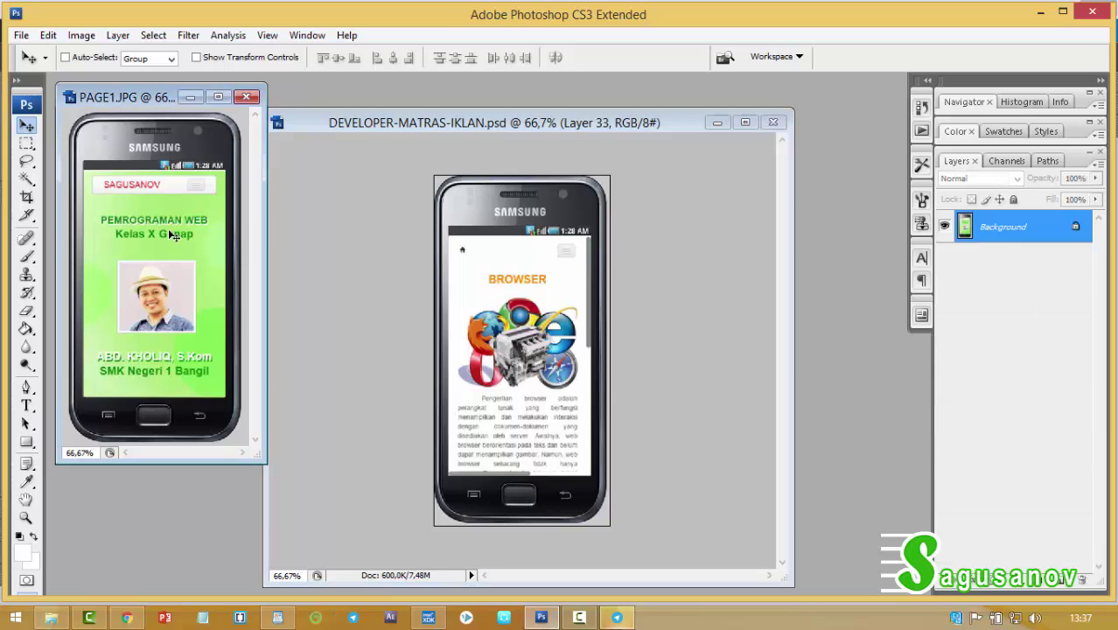
pyautogui.moveTo(173, 236); pyautogui.dragTo(517, 286)
pyautogui.click(247, 97)
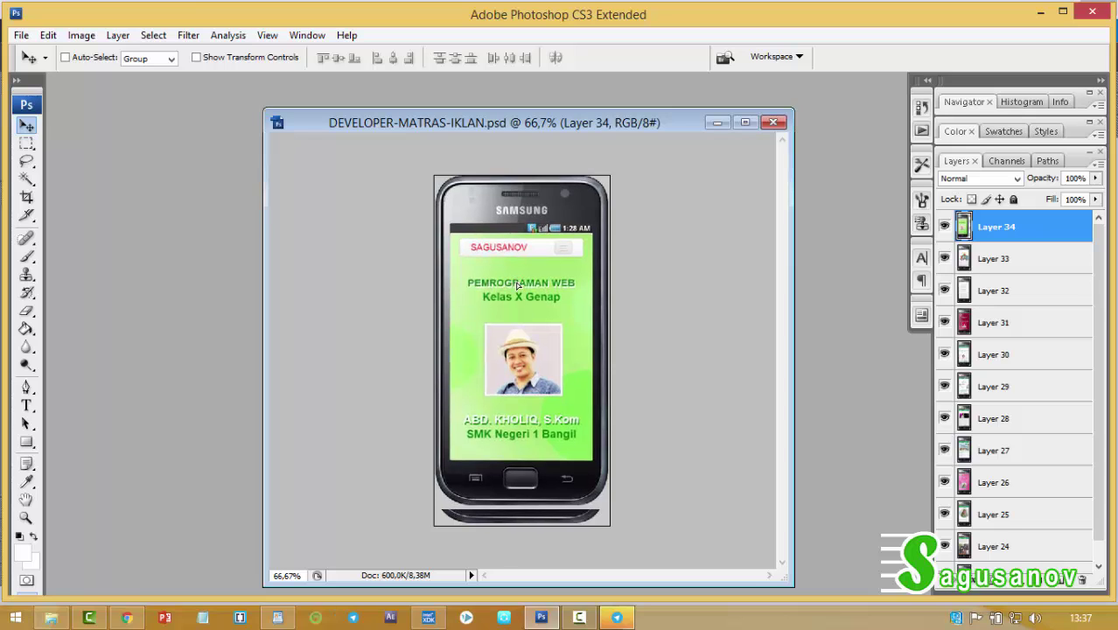
pyautogui.hotkey('ctrl', 't')
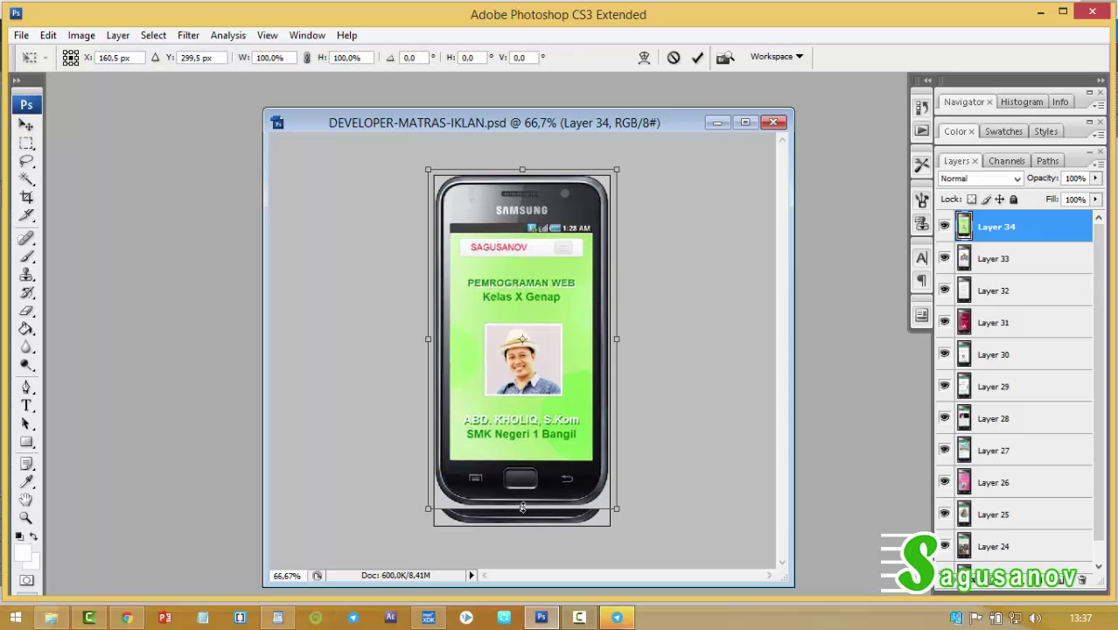
pyautogui.moveTo(524, 508); pyautogui.dragTo(528, 524)
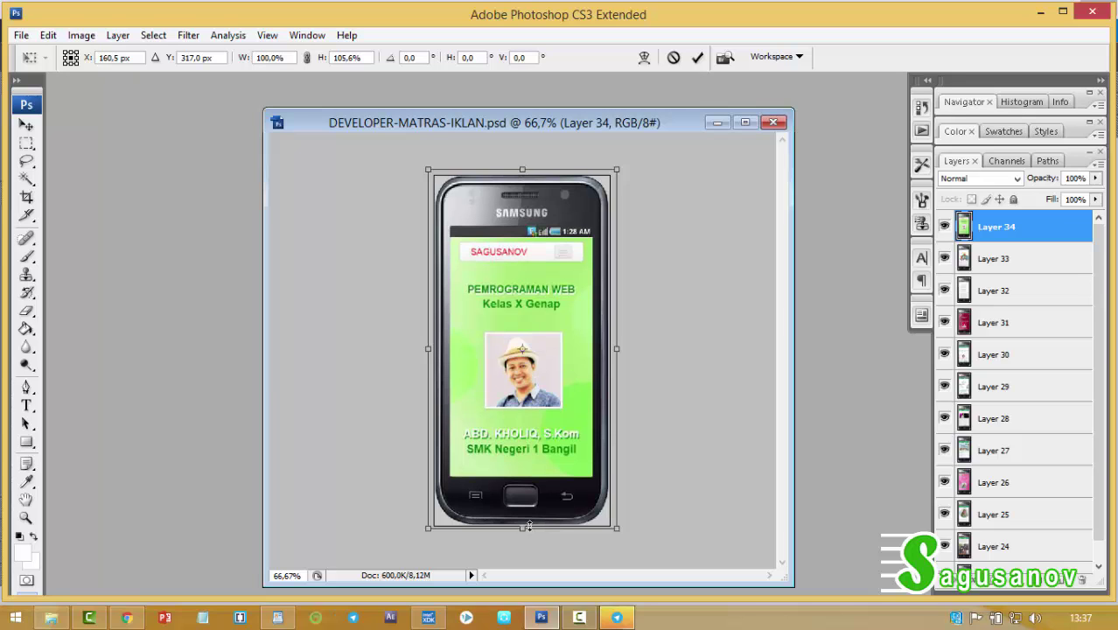
pyautogui.press('Return')
# Save the composite as a JPEG over PAGE1 with default quality, then close the mockup without saving.
pyautogui.click(21, 35)
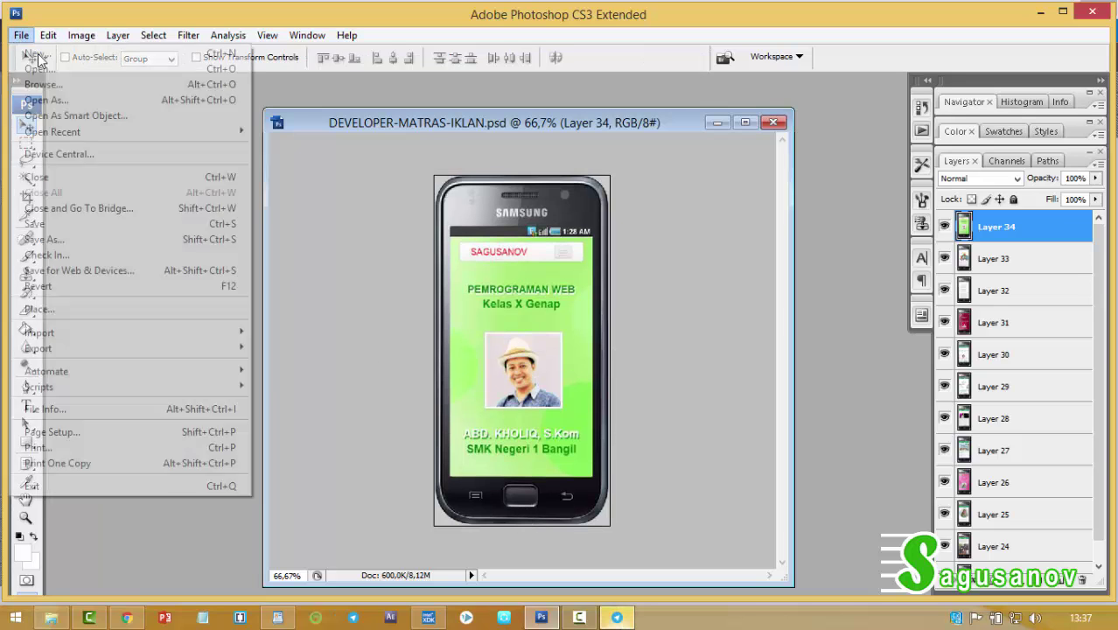
pyautogui.click(50, 239)
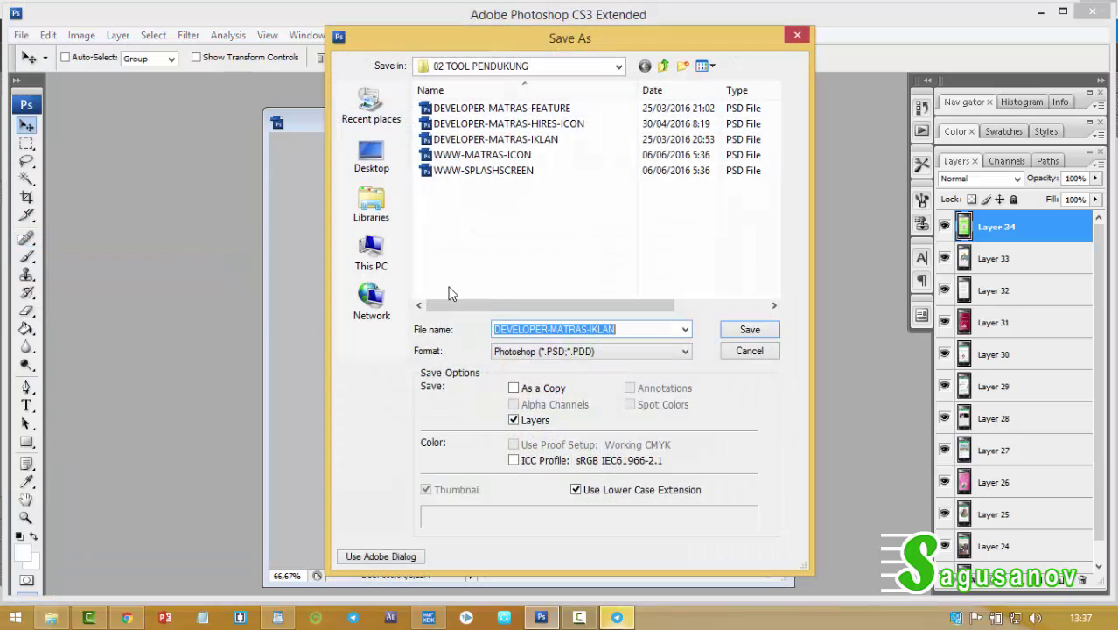
pyautogui.click(548, 353)
pyautogui.click(546, 441)
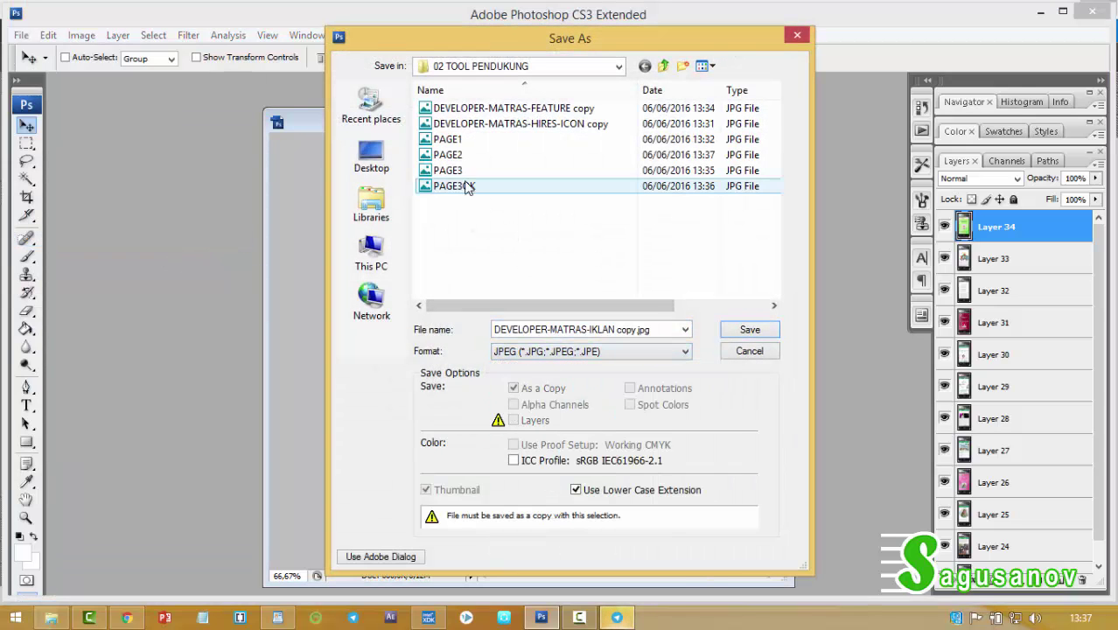
pyautogui.click(450, 141)
pyautogui.click(748, 330)
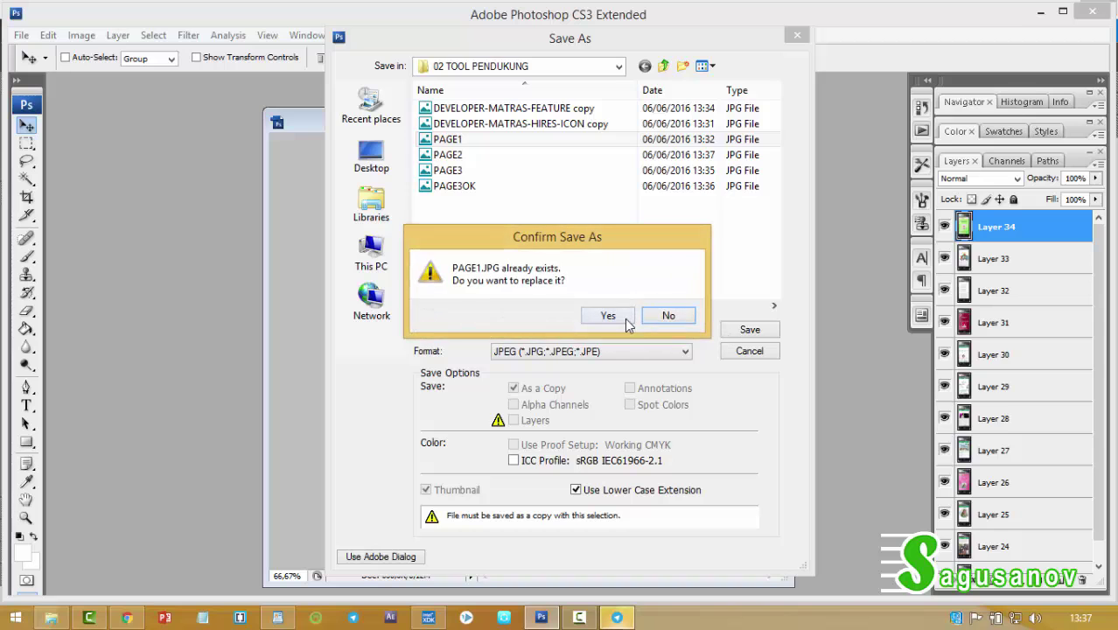
pyautogui.click(611, 315)
pyautogui.click(650, 154)
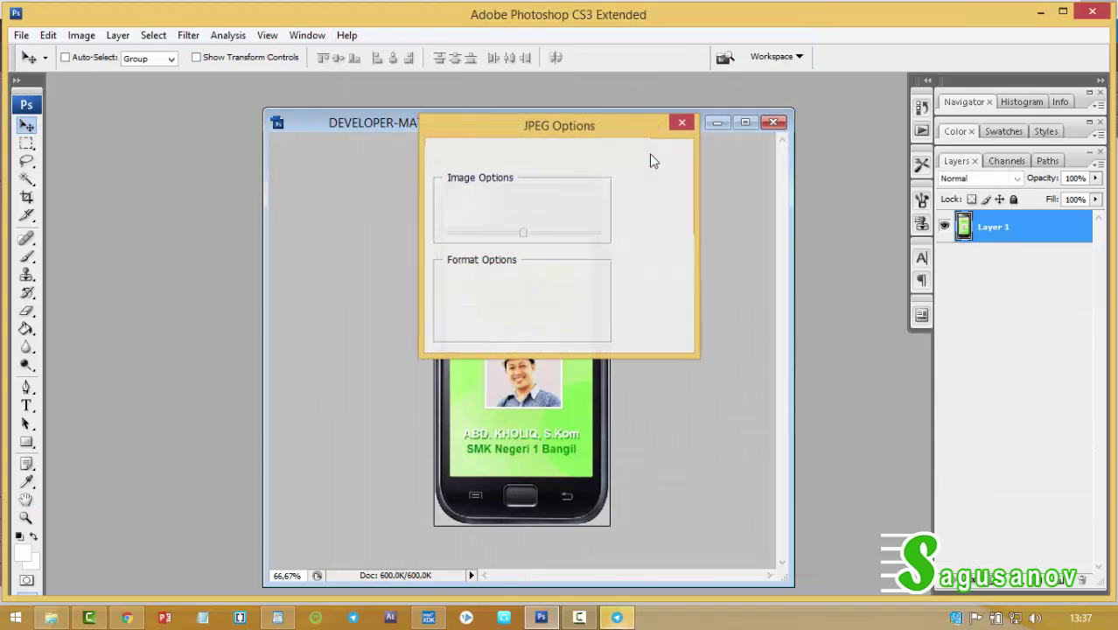
pyautogui.click(773, 122)
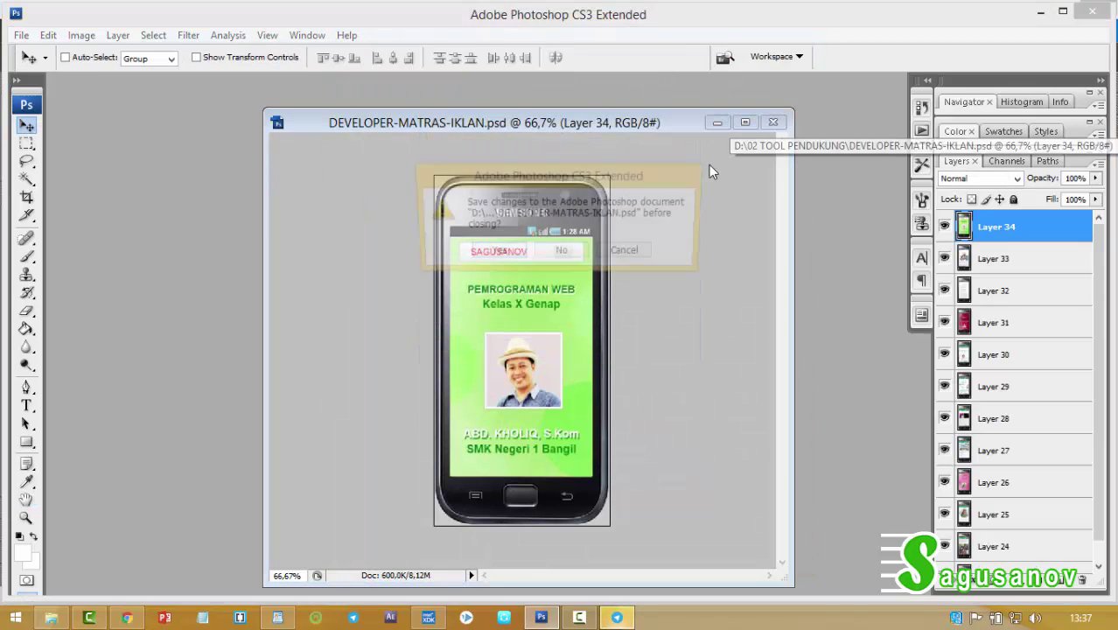
pyautogui.click(561, 253)
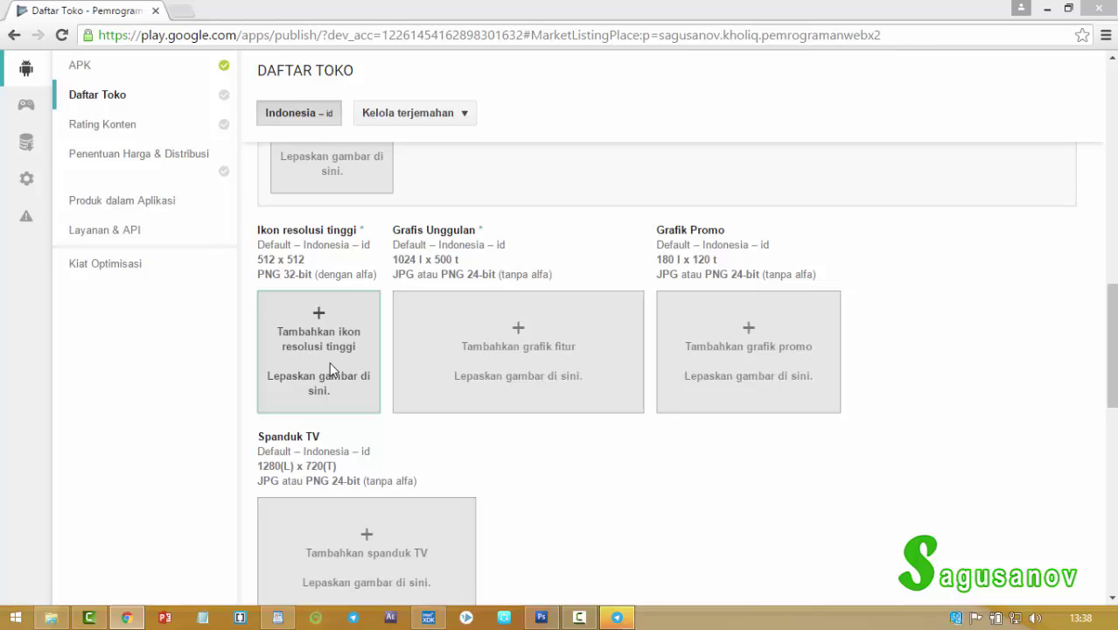
# Upload the HIRES-ICON copy from D:\02 TOOL PENDUKUNG as the hi-res icon.
pyautogui.click(327, 375)
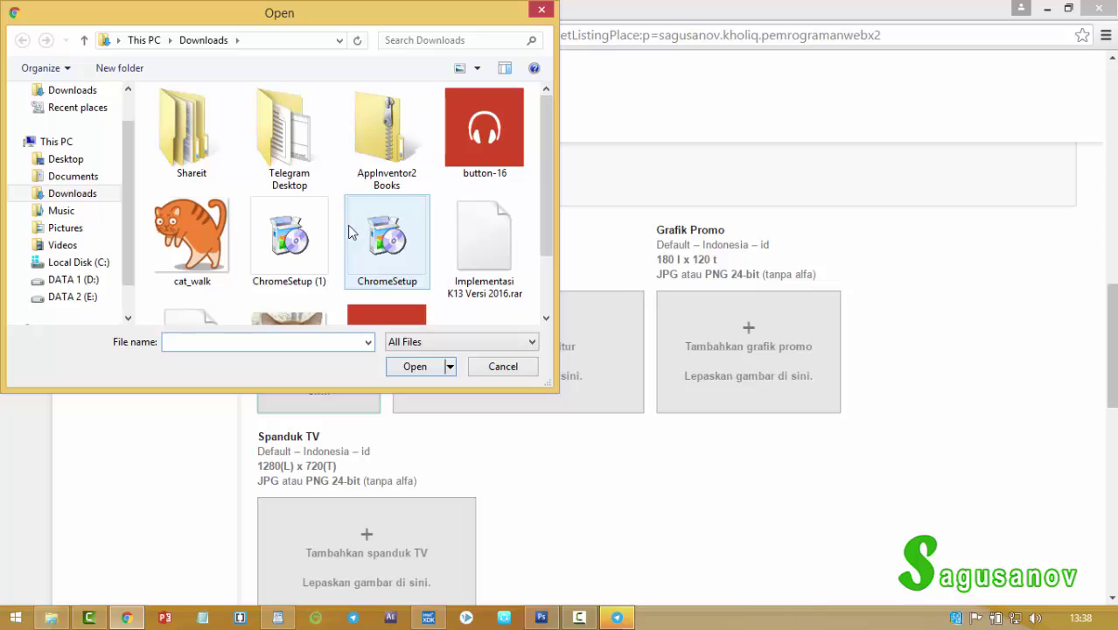
pyautogui.click(87, 279)
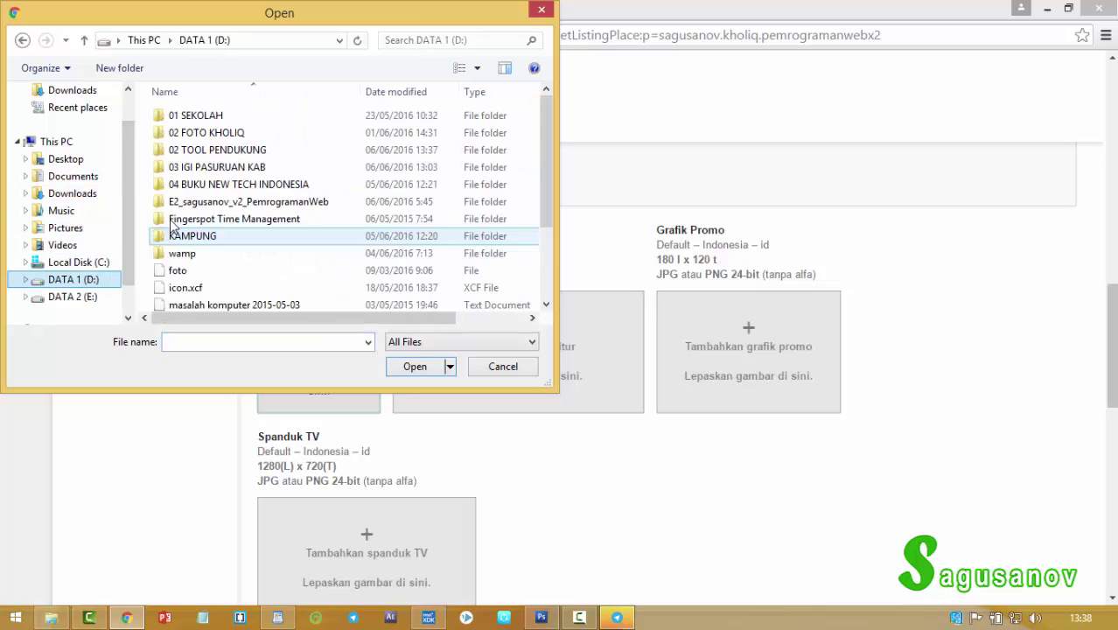
pyautogui.doubleClick(189, 150)
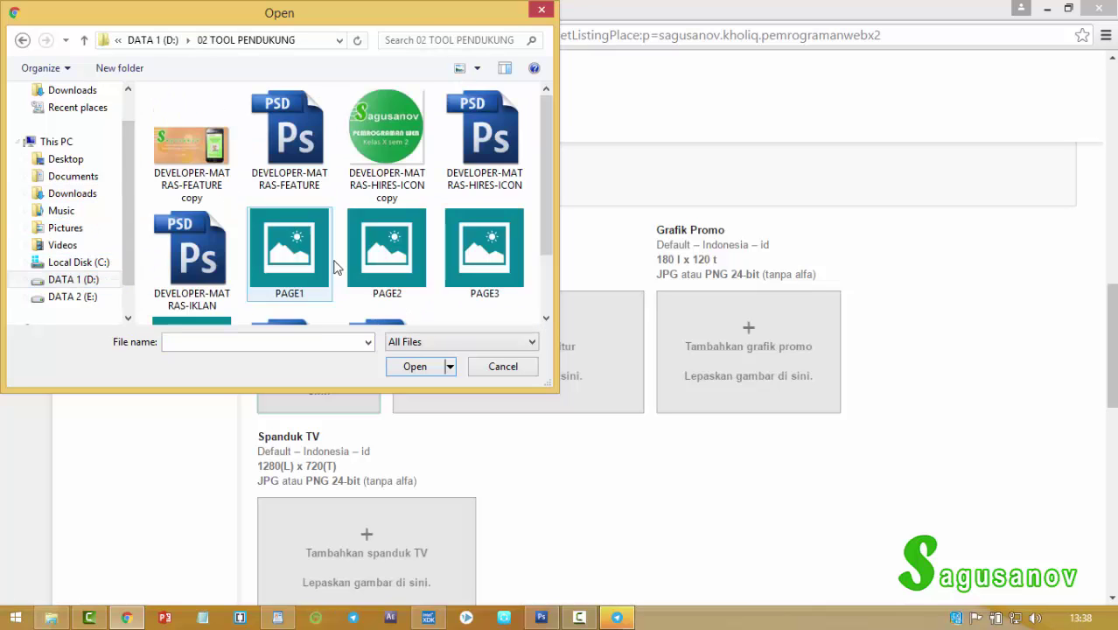
pyautogui.moveTo(425, 25); pyautogui.dragTo(728, 21)
pyautogui.doubleClick(792, 151)
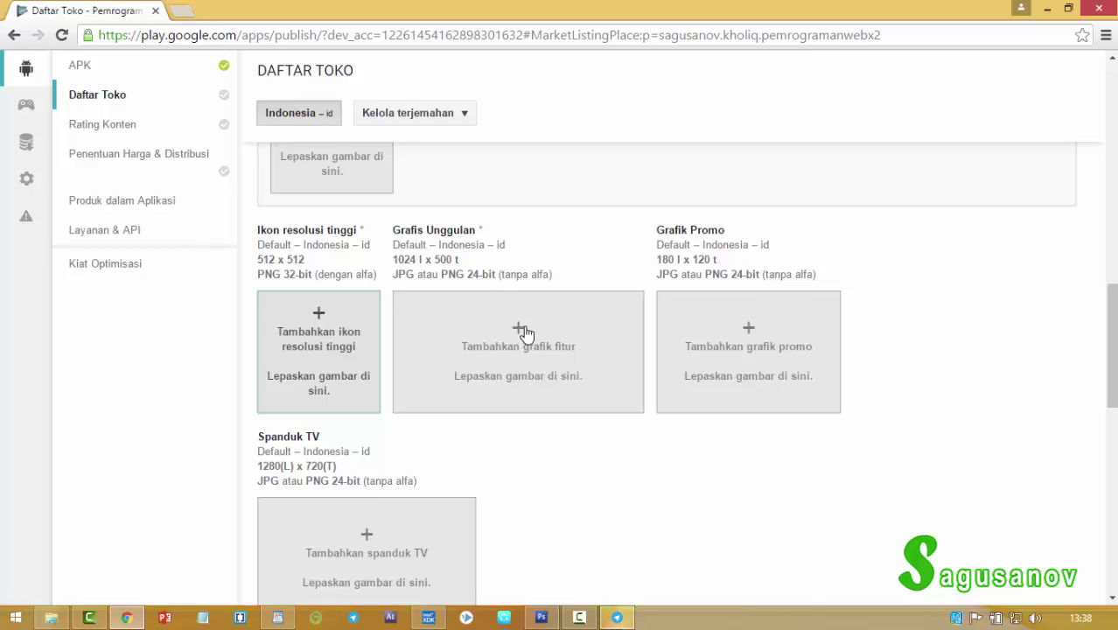
# Upload the FEATURE copy image as the feature graphic.
pyautogui.click(671, 347)
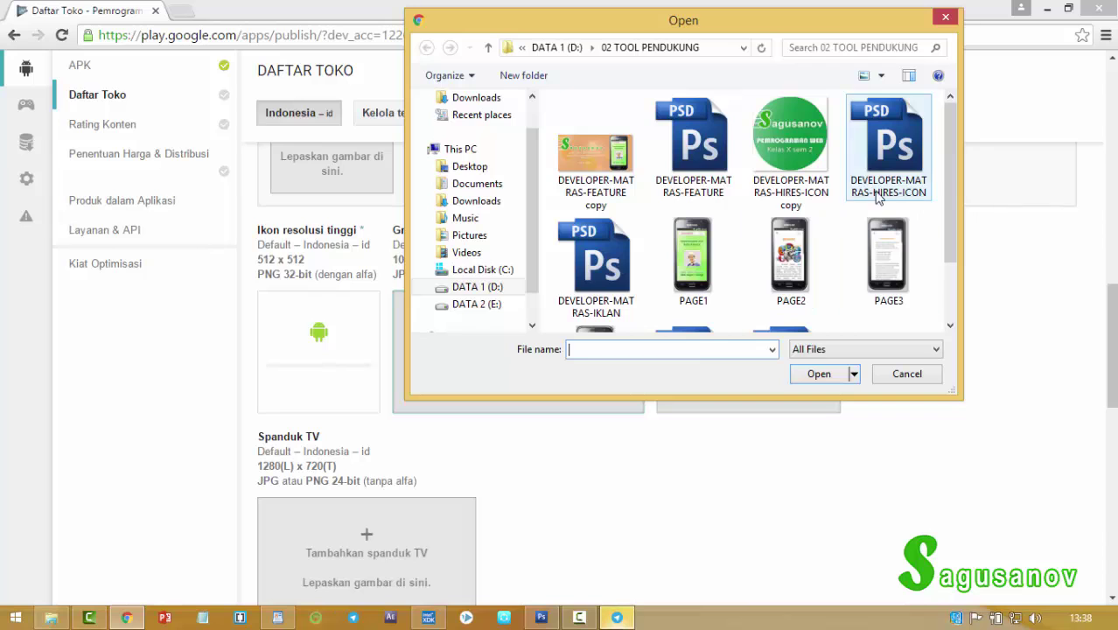
pyautogui.doubleClick(595, 158)
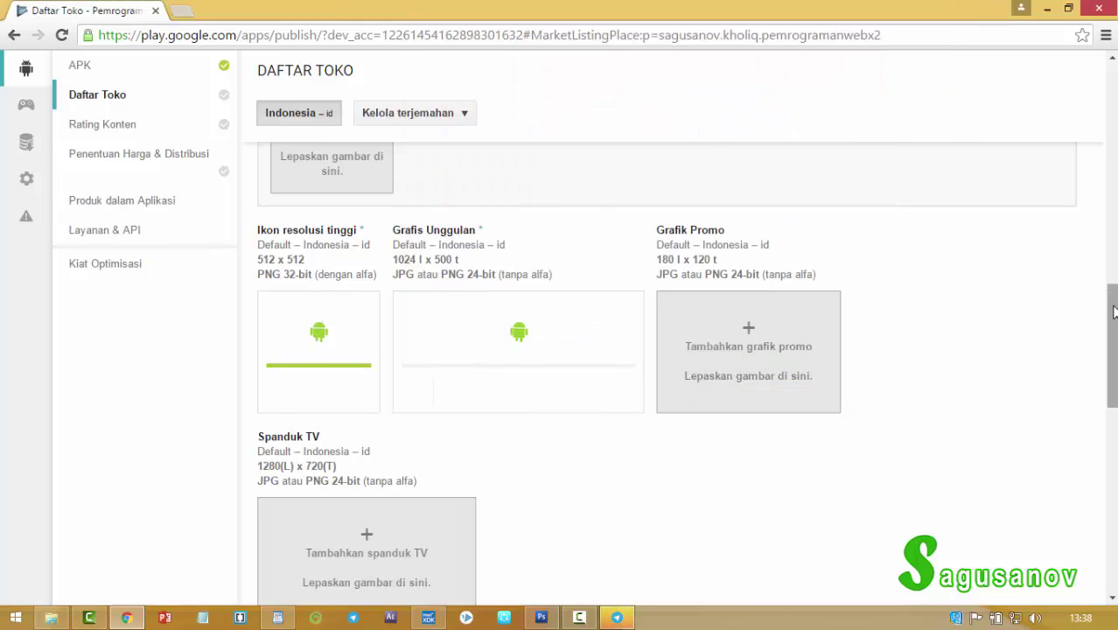
pyautogui.moveTo(1114, 313); pyautogui.dragTo(1113, 265)
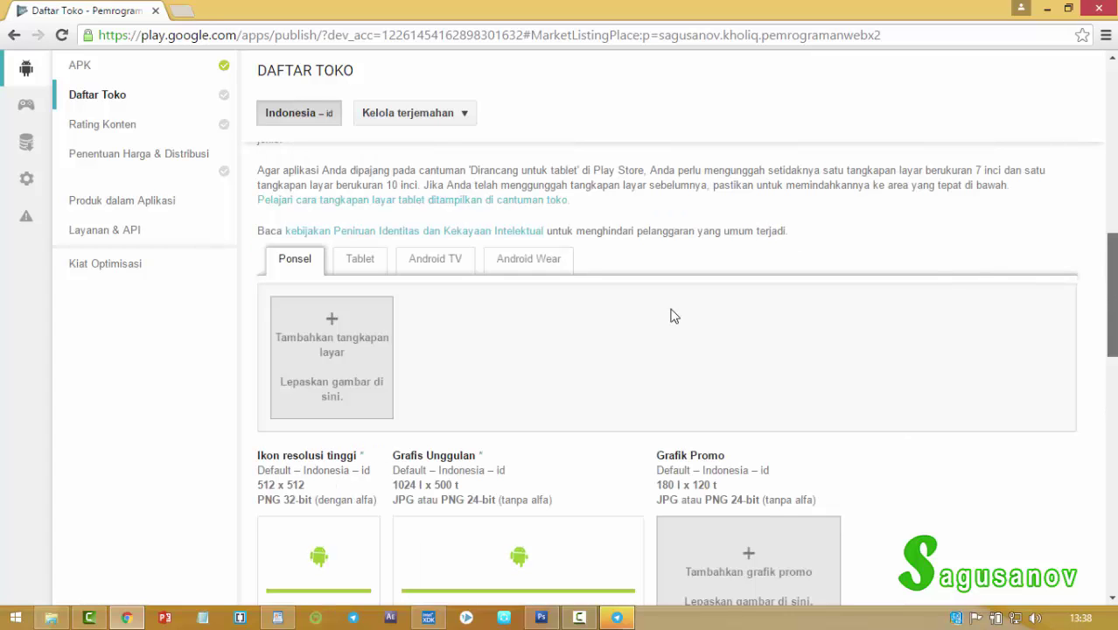
# Upload PAGE1, PAGE2 and PAGE3 as the three Ponsel screenshots.
pyautogui.click(334, 332)
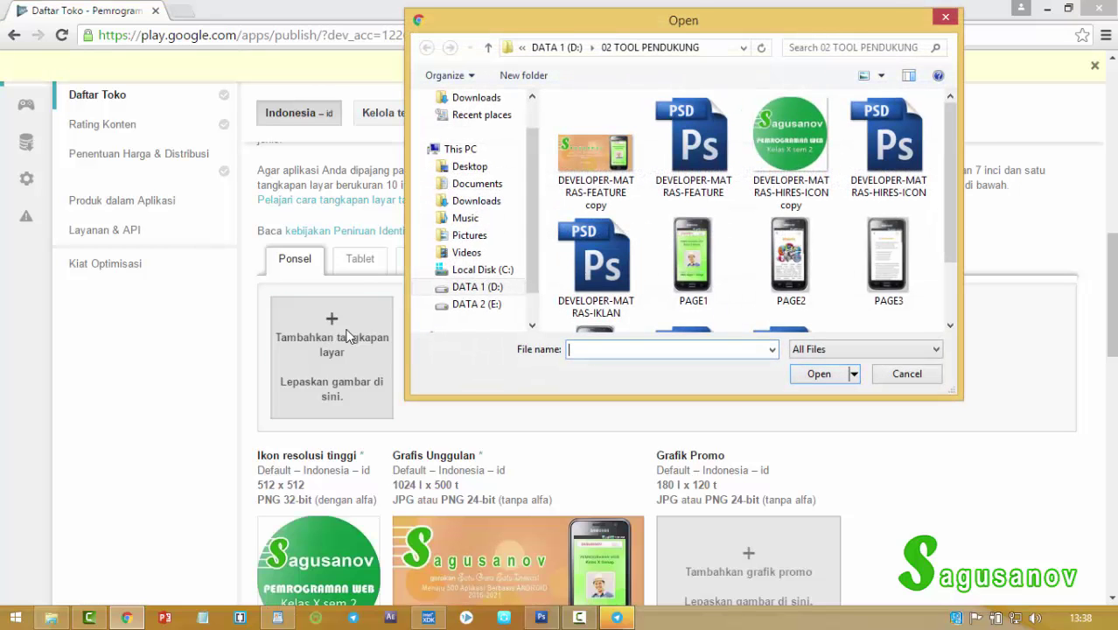
pyautogui.doubleClick(692, 262)
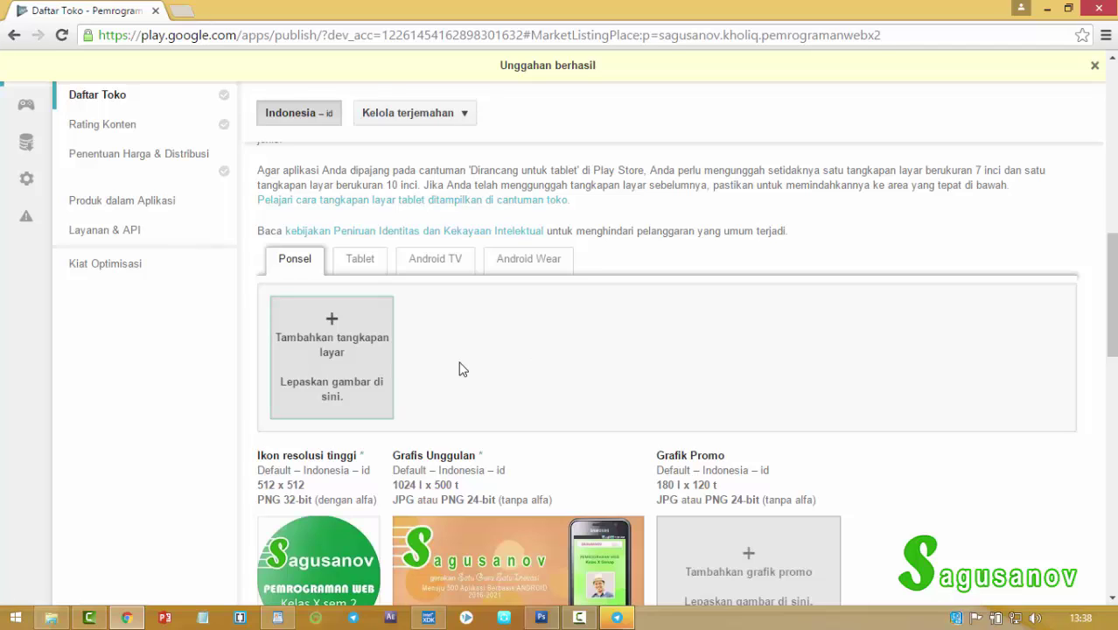
pyautogui.click(477, 362)
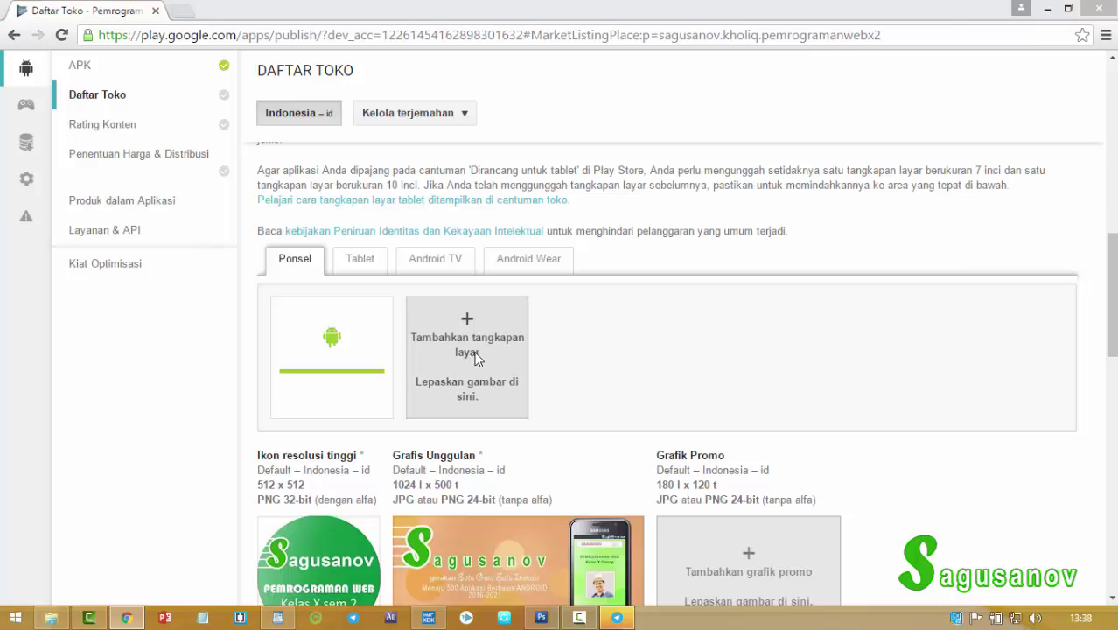
pyautogui.doubleClick(789, 263)
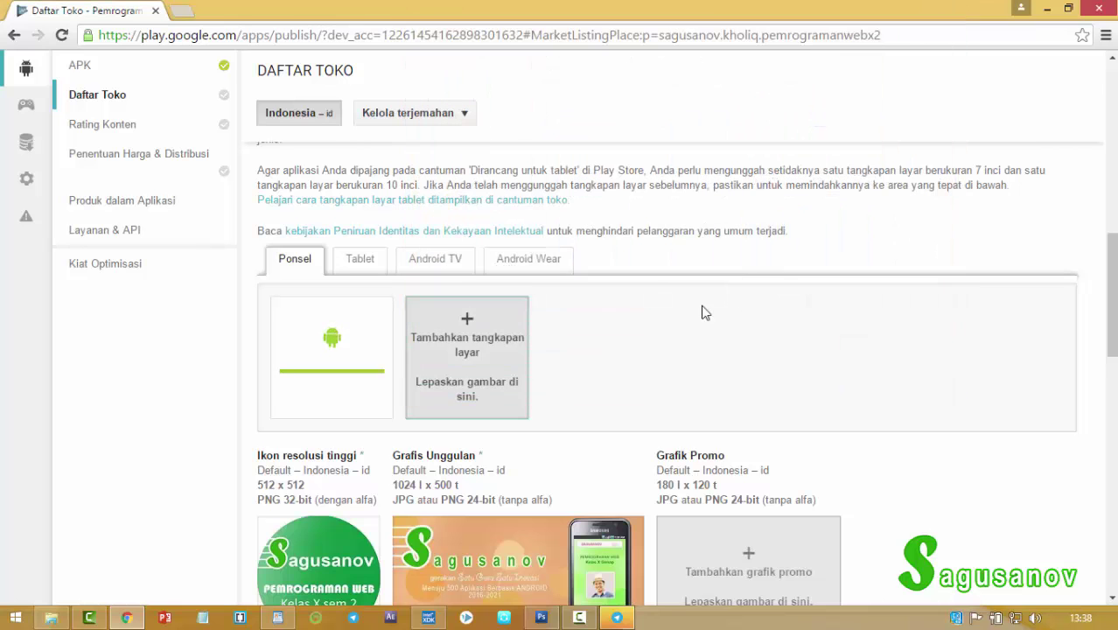
pyautogui.click(617, 366)
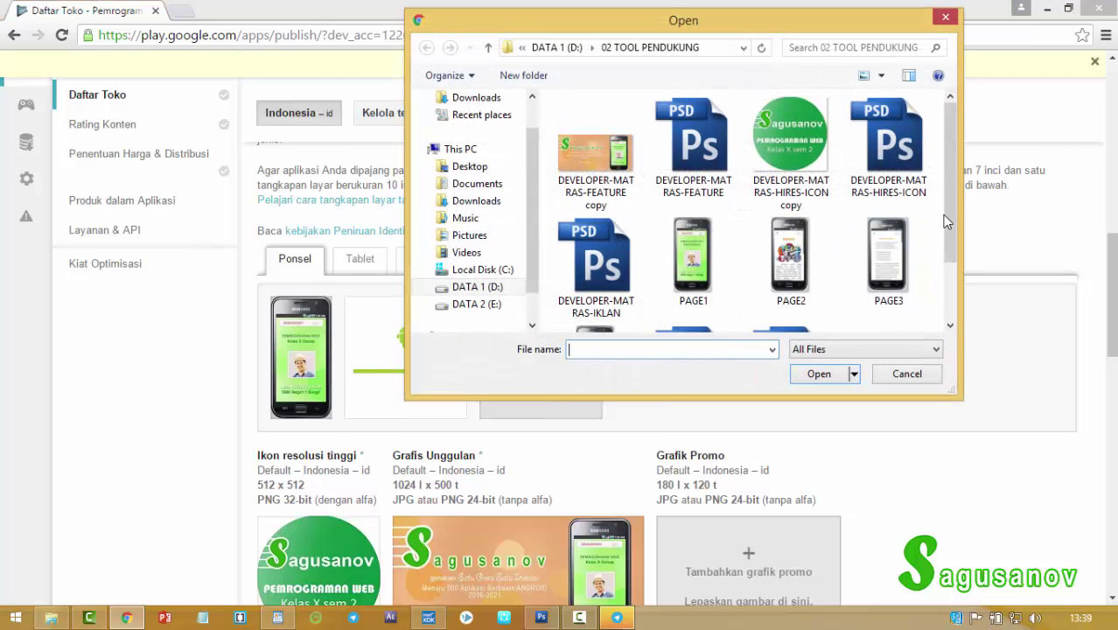
pyautogui.moveTo(950, 242); pyautogui.dragTo(949, 277)
pyautogui.doubleClick(599, 291)
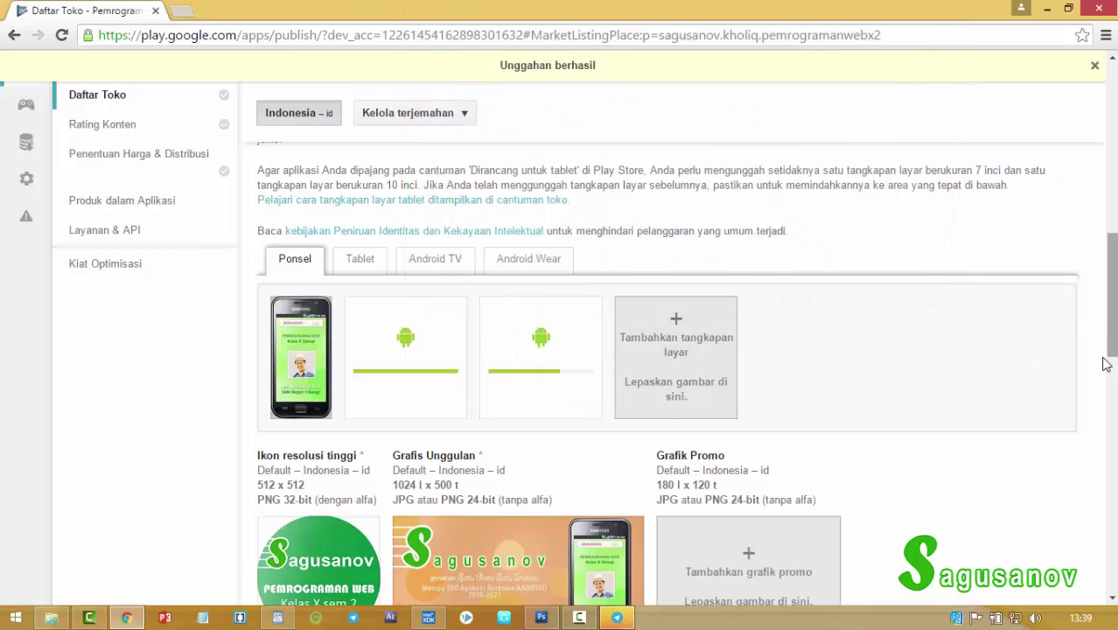
# Set Jenis aplikasi to Aplikasi, Kategori to Pendidikan, and Peringkat konten to Siapa saja.
pyautogui.scroll(-5, 1101, 411)
pyautogui.scroll(-3, 1104, 438)
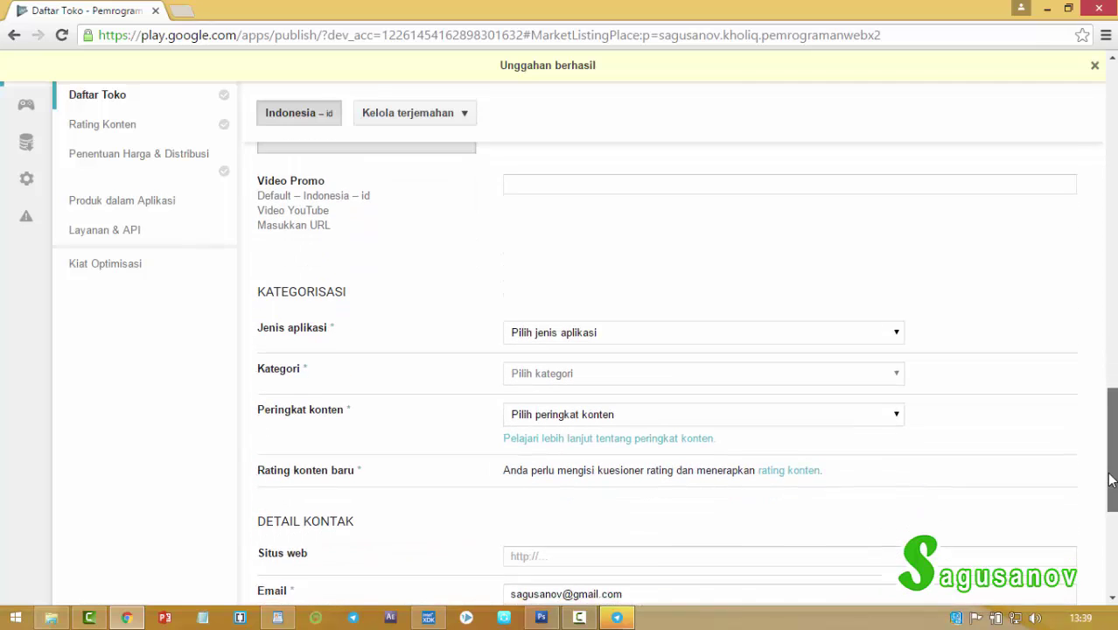
pyautogui.moveTo(1109, 472); pyautogui.dragTo(1109, 489)
pyautogui.scroll(-1, 665, 277)
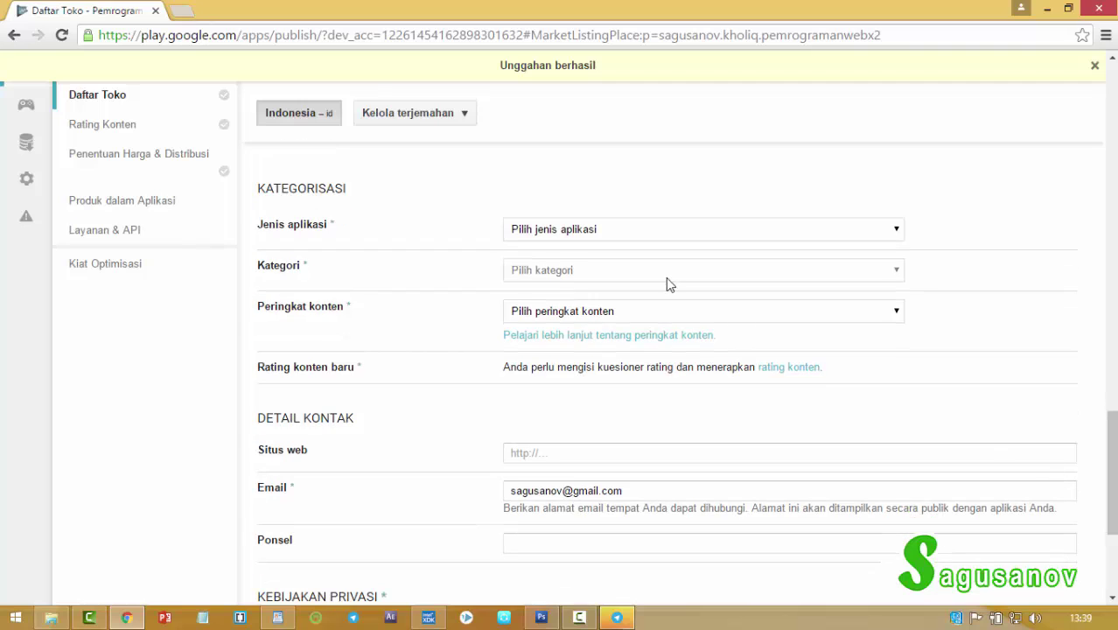
pyautogui.click(641, 230)
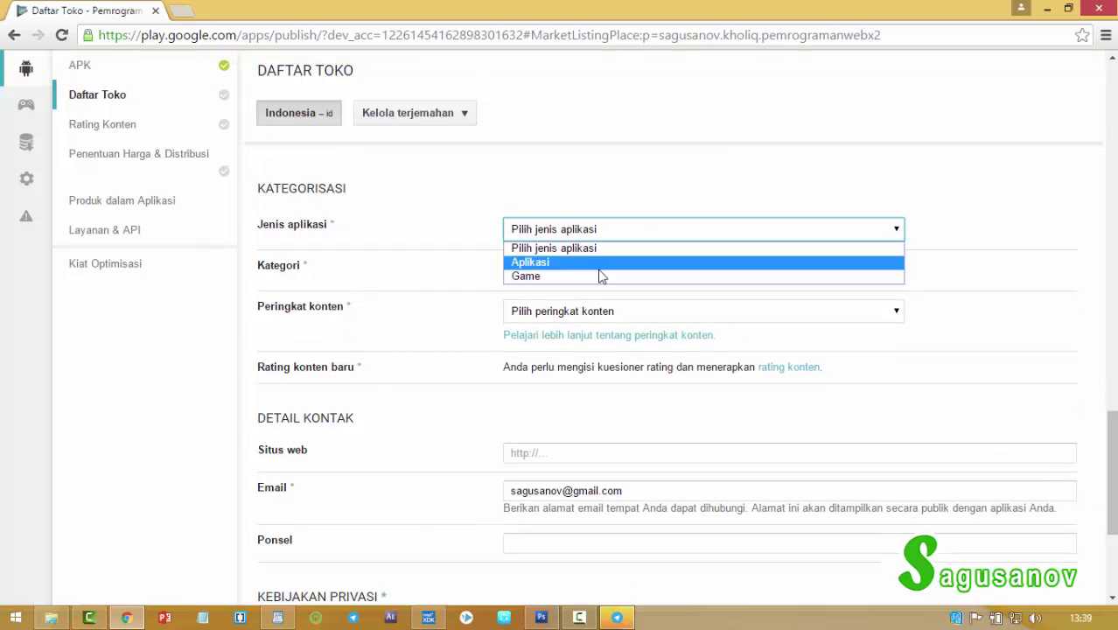
pyautogui.click(580, 278)
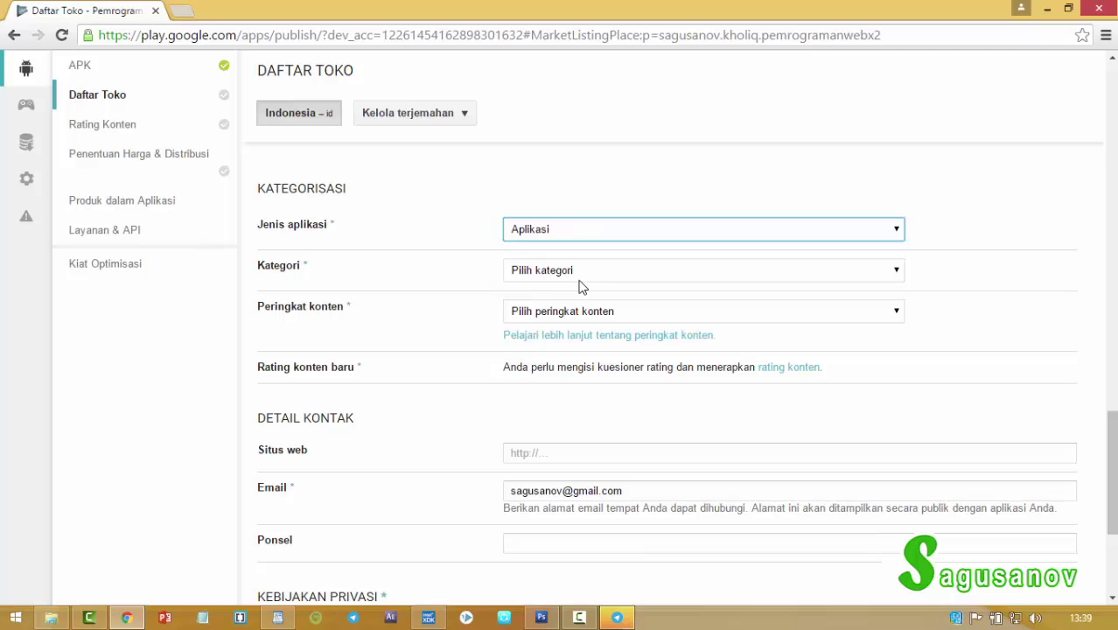
pyautogui.click(581, 278)
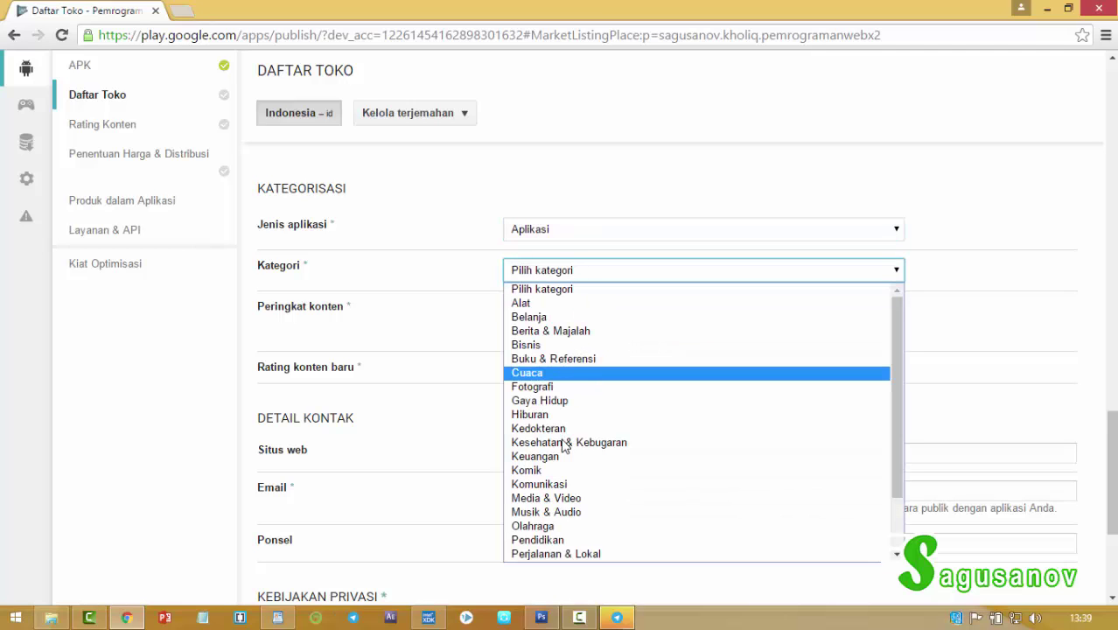
pyautogui.click(552, 542)
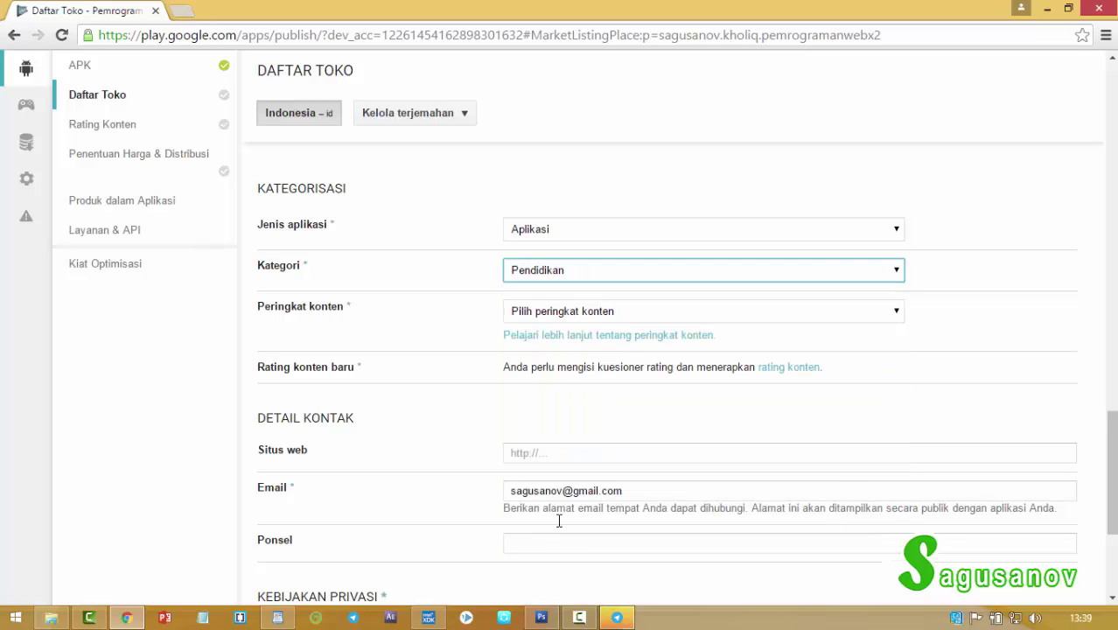
pyautogui.click(600, 317)
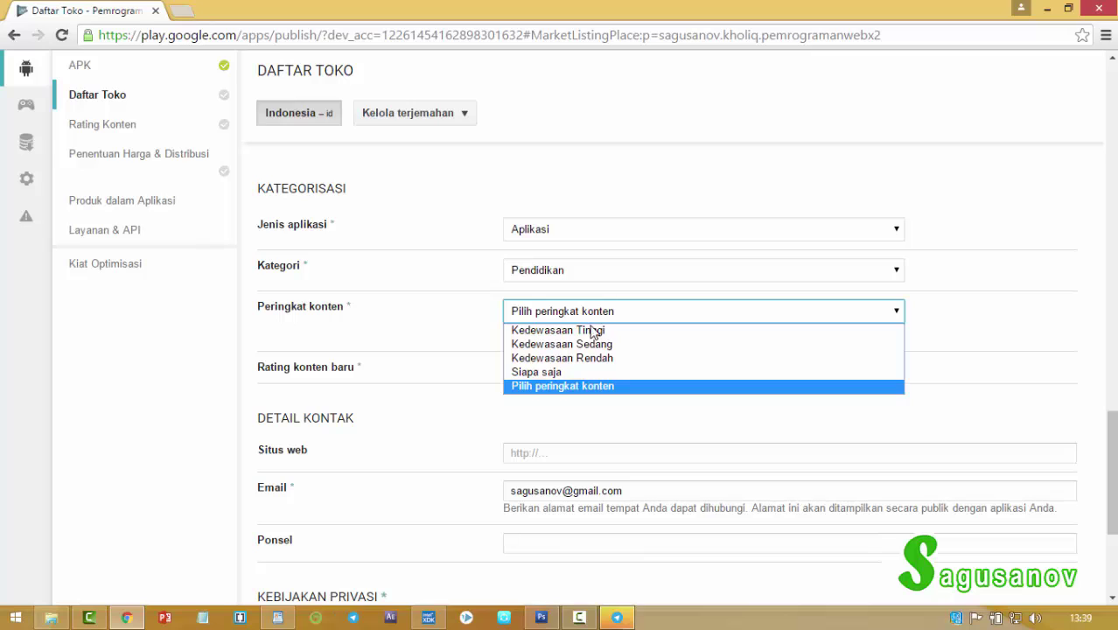
pyautogui.click(592, 375)
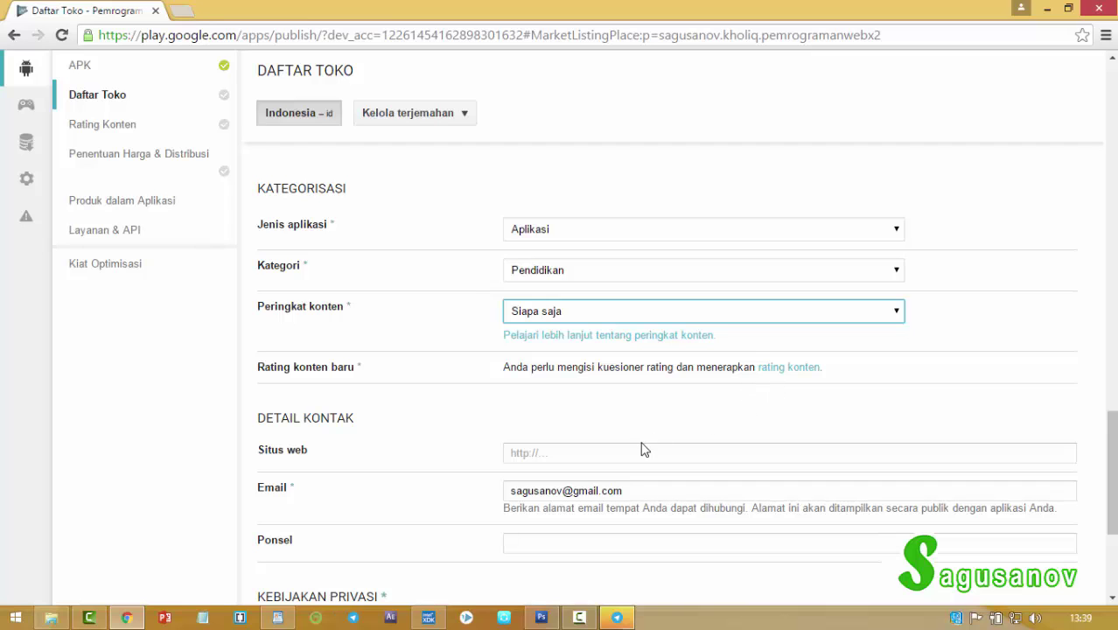
# Enter sagusanov.org as the contact website and fill in the contact phone number.
pyautogui.scroll(-1, 644, 444)
pyautogui.scroll(-2, 1106, 449)
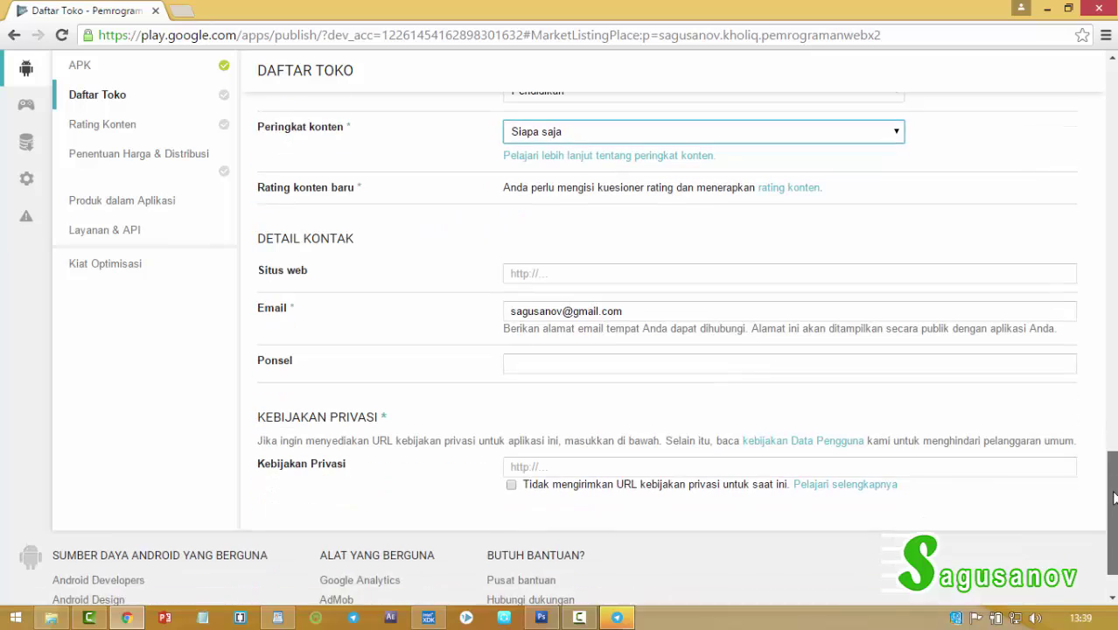
pyautogui.click(569, 205)
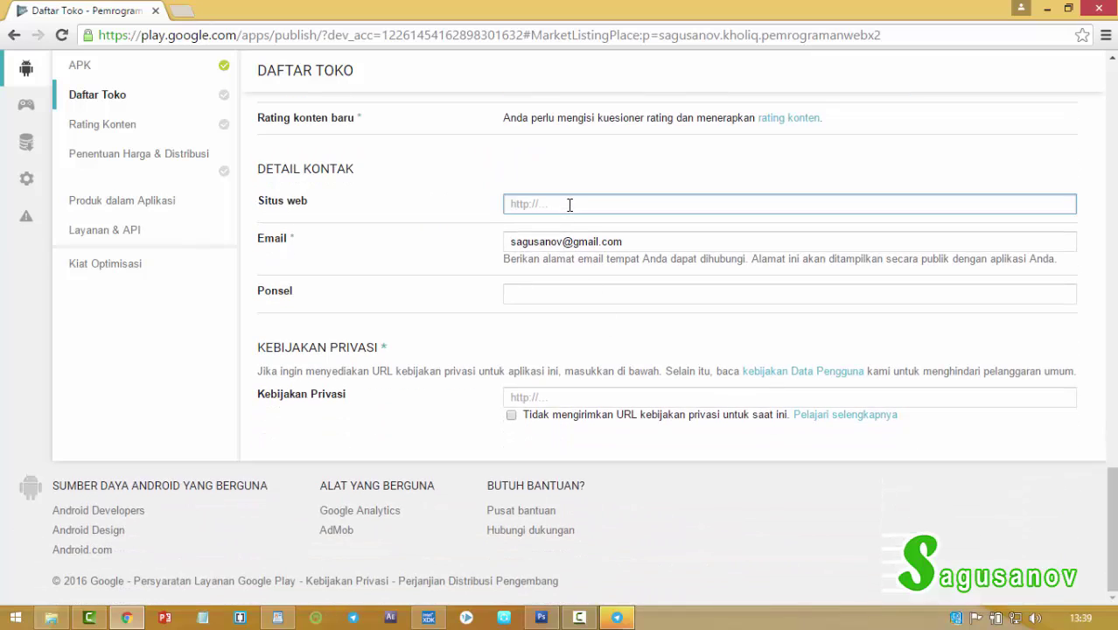
pyautogui.write('SAGUSANOV')
pyautogui.click(562, 241)
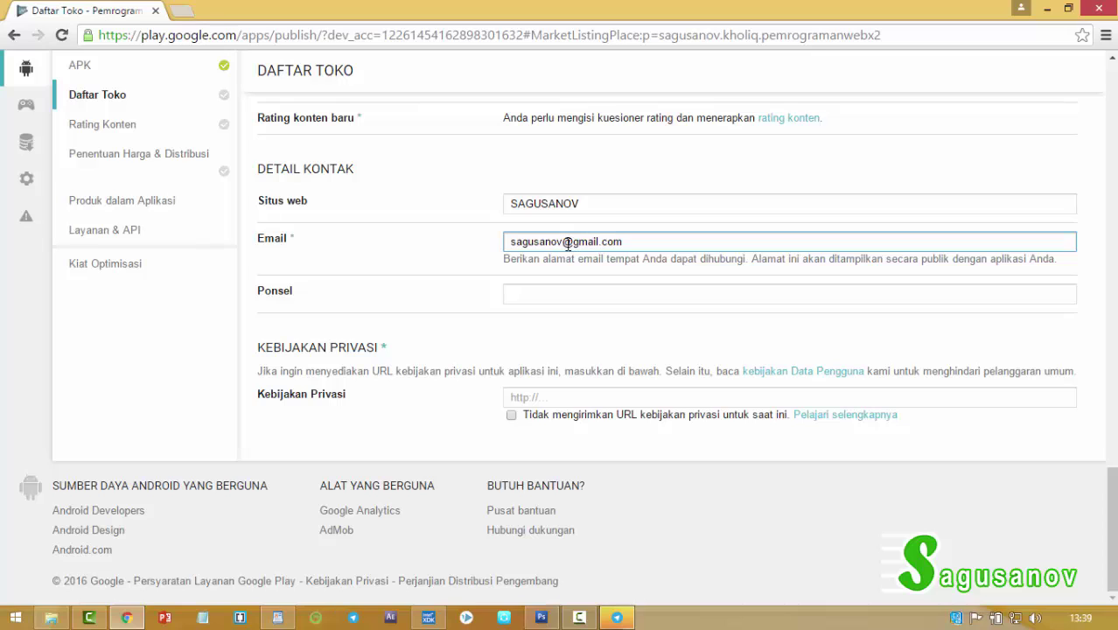
pyautogui.moveTo(564, 242); pyautogui.dragTo(505, 244)
pyautogui.hotkey('ctrl', 'c')
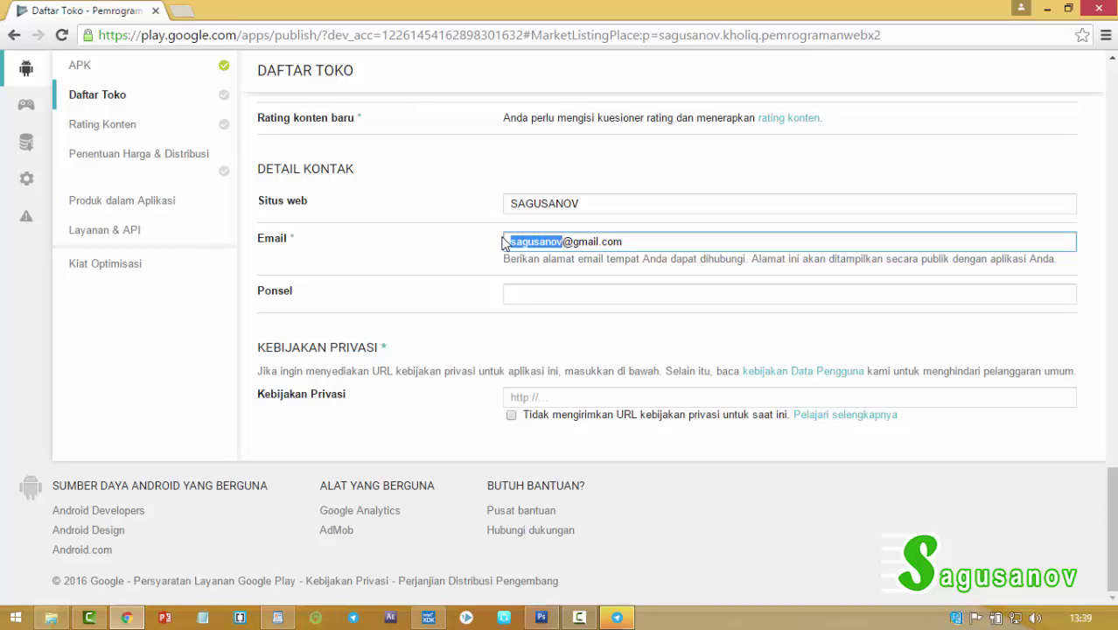
pyautogui.doubleClick(568, 203)
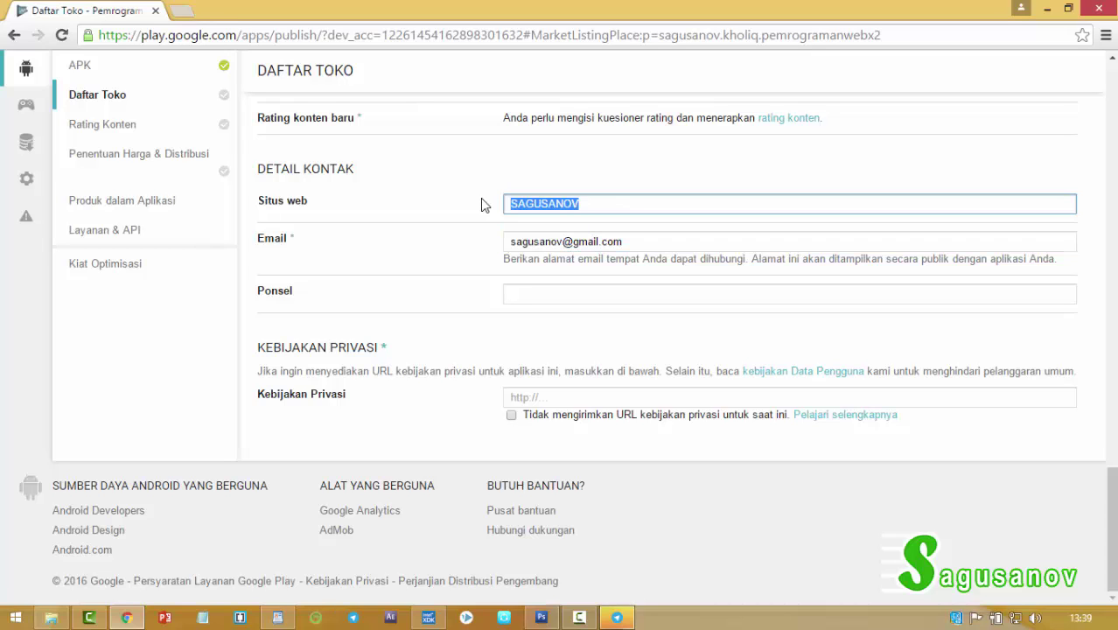
pyautogui.hotkey('ctrl', 'v')
pyautogui.write('.org')
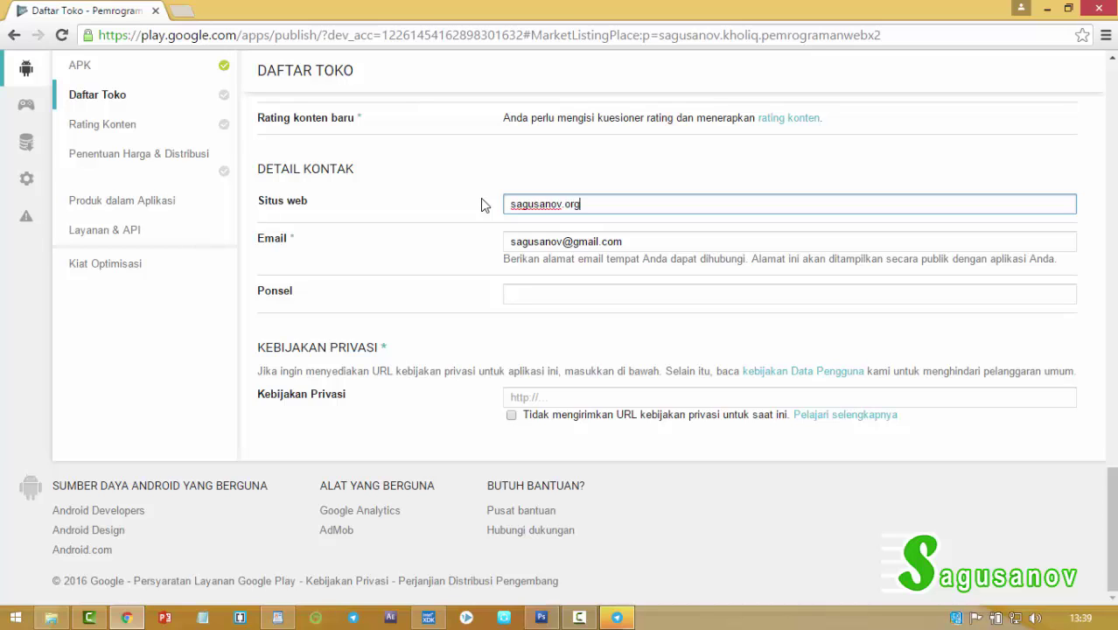
pyautogui.click(535, 292)
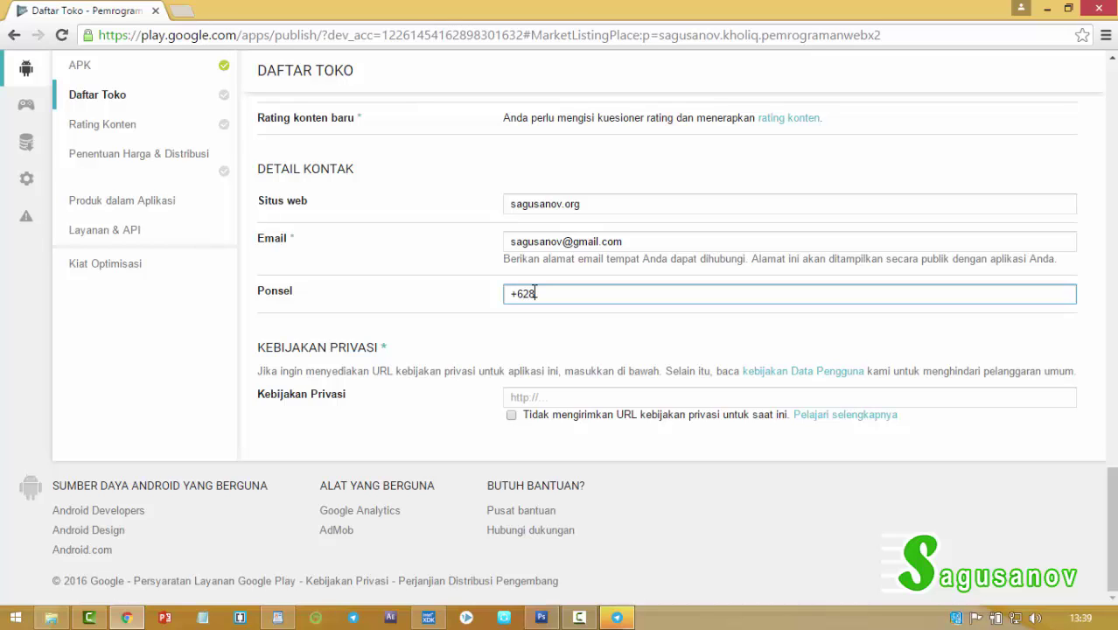
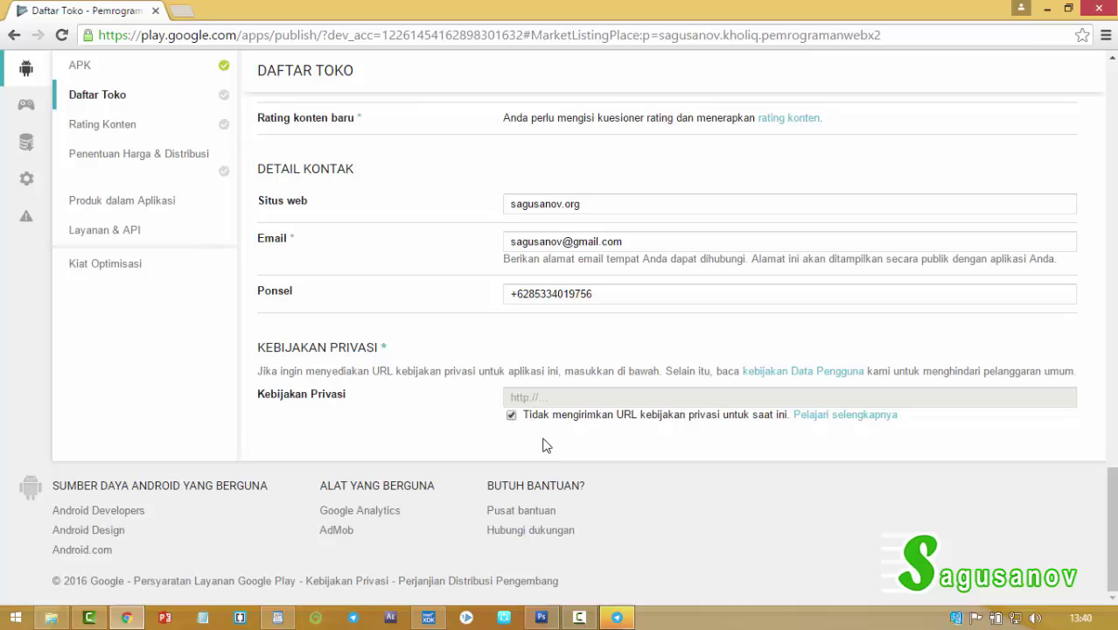
# Save the store listing as a draft and go to the Rating Konten section.
pyautogui.scroll(5, 637, 410)
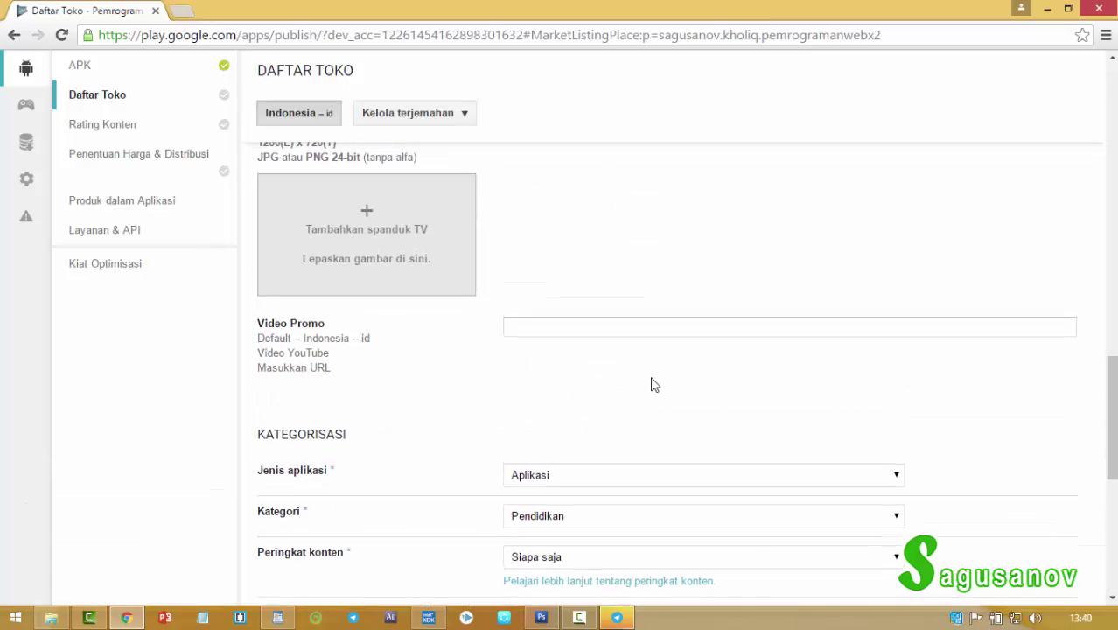
pyautogui.scroll(6, 651, 383)
pyautogui.scroll(9, 674, 375)
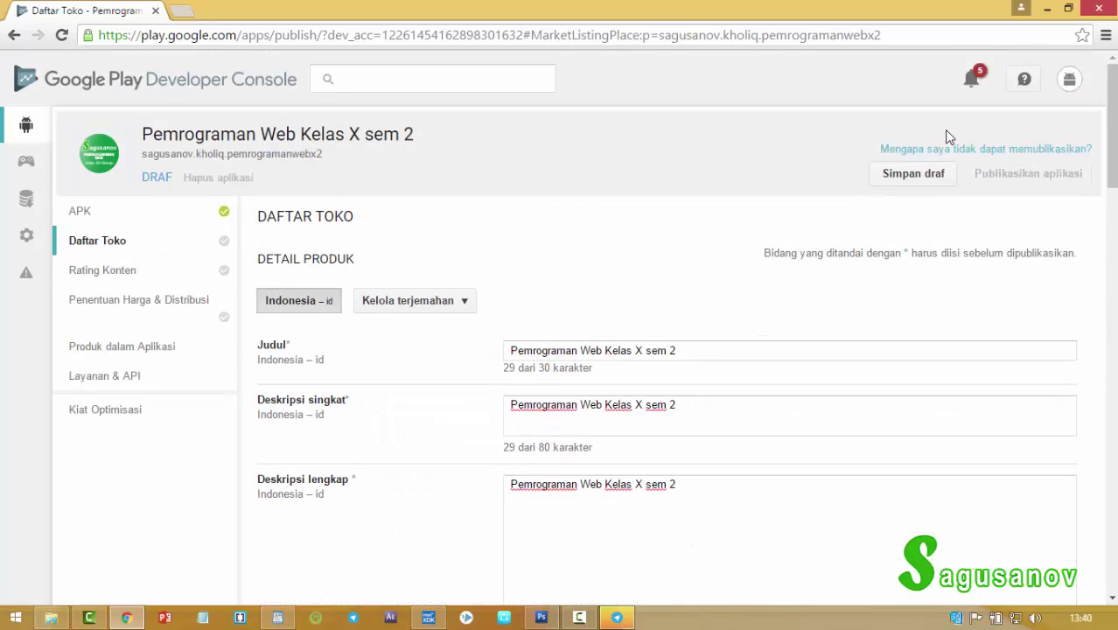
pyautogui.click(914, 179)
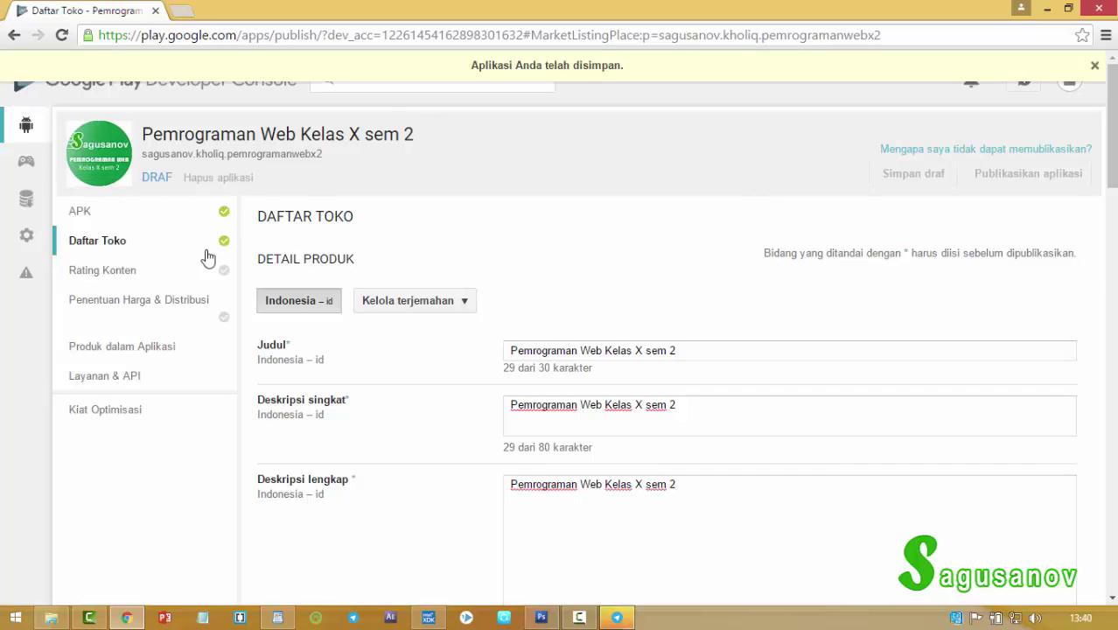
pyautogui.click(112, 276)
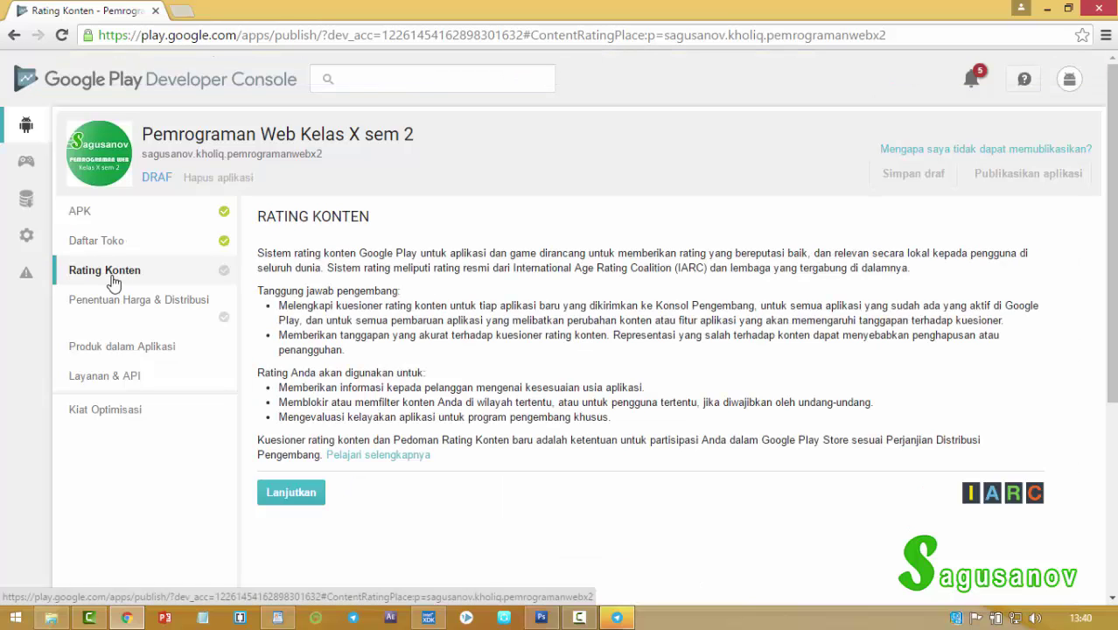
# Begin the rating questionnaire and enter the contact e-mail in both Alamat email and its confirmation.
pyautogui.click(298, 492)
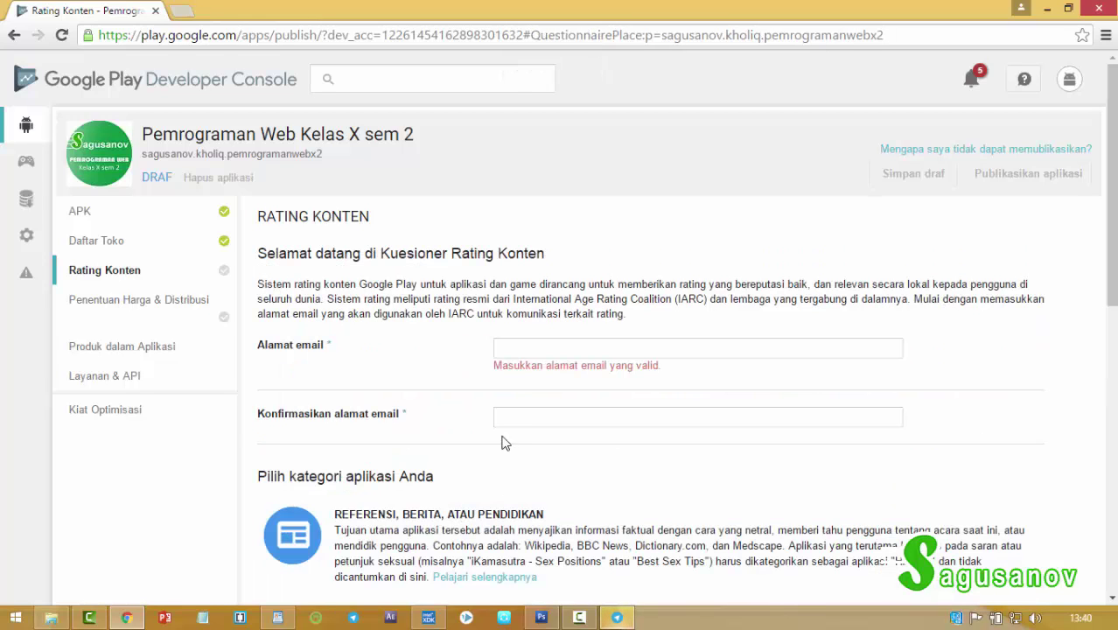
pyautogui.click(511, 348)
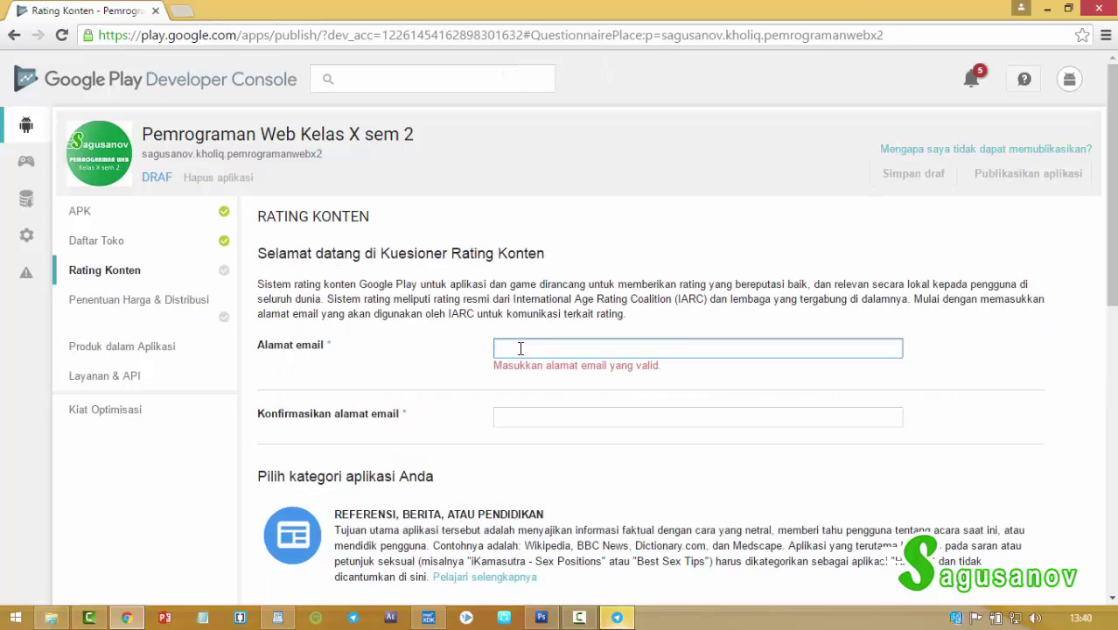
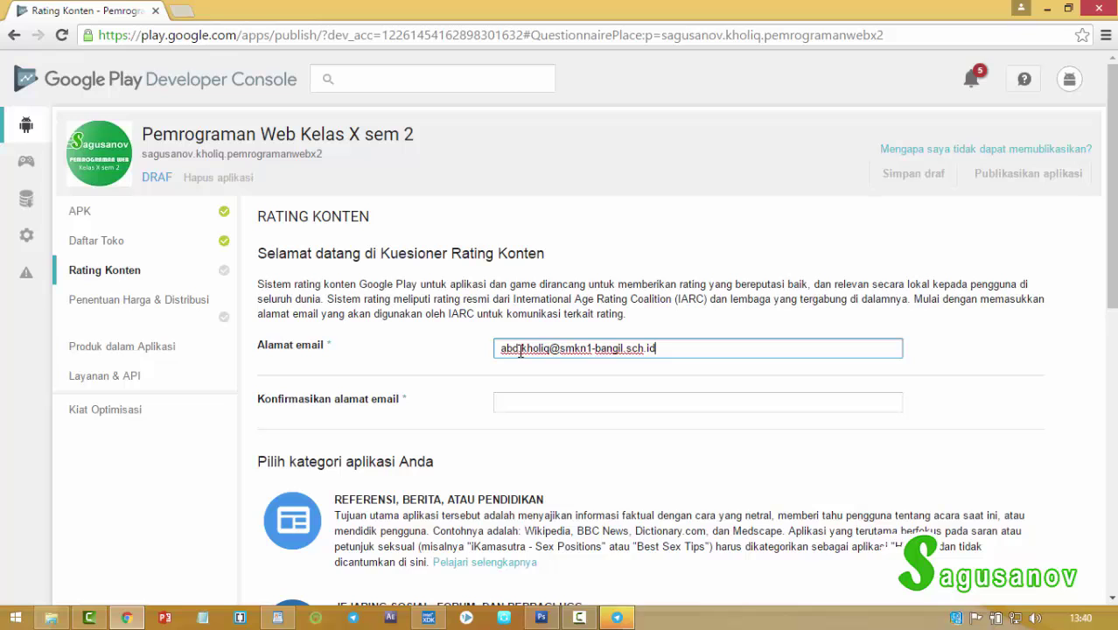
pyautogui.moveTo(658, 347); pyautogui.dragTo(501, 344)
pyautogui.hotkey('ctrl', 'c')
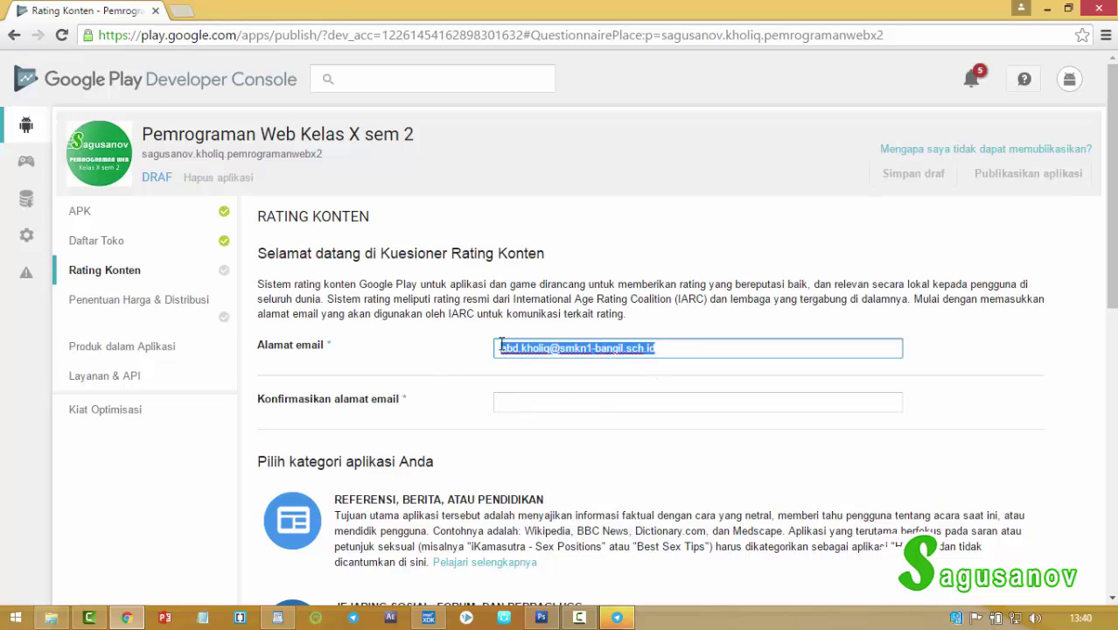
pyautogui.click(556, 399)
pyautogui.hotkey('ctrl', 'v')
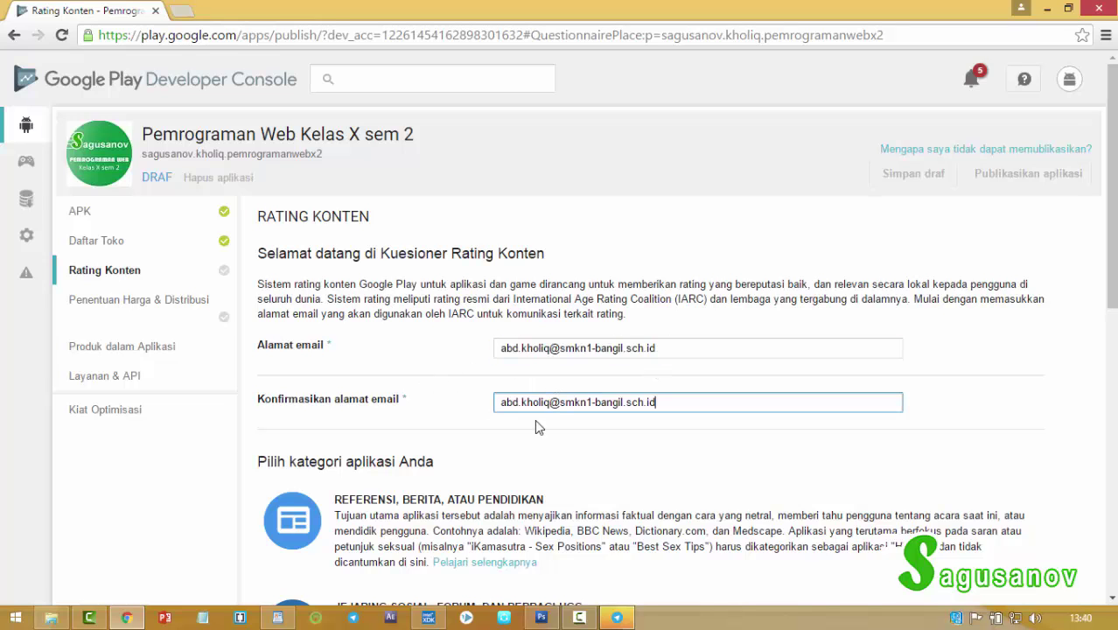
pyautogui.scroll(-5, 536, 423)
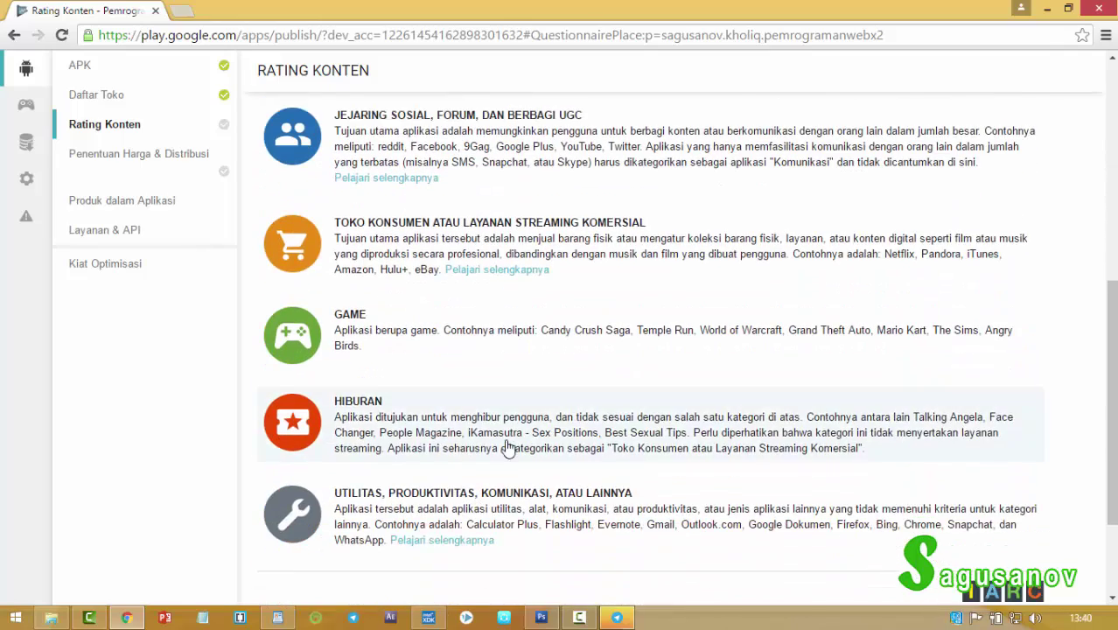
pyautogui.scroll(-3, 512, 446)
pyautogui.scroll(8, 627, 377)
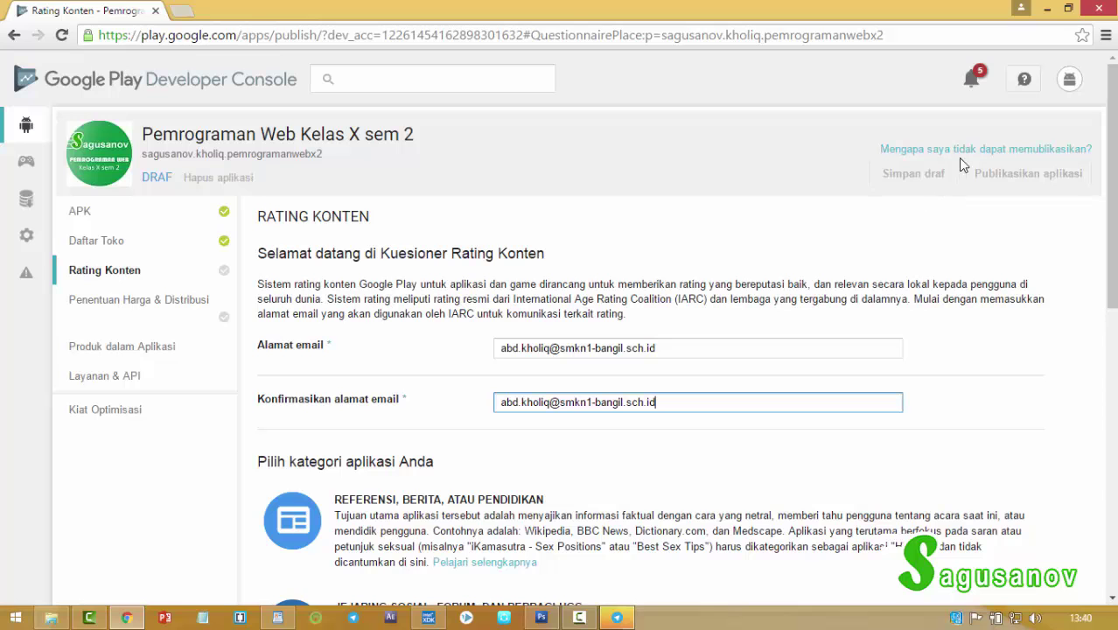
pyautogui.click(695, 348)
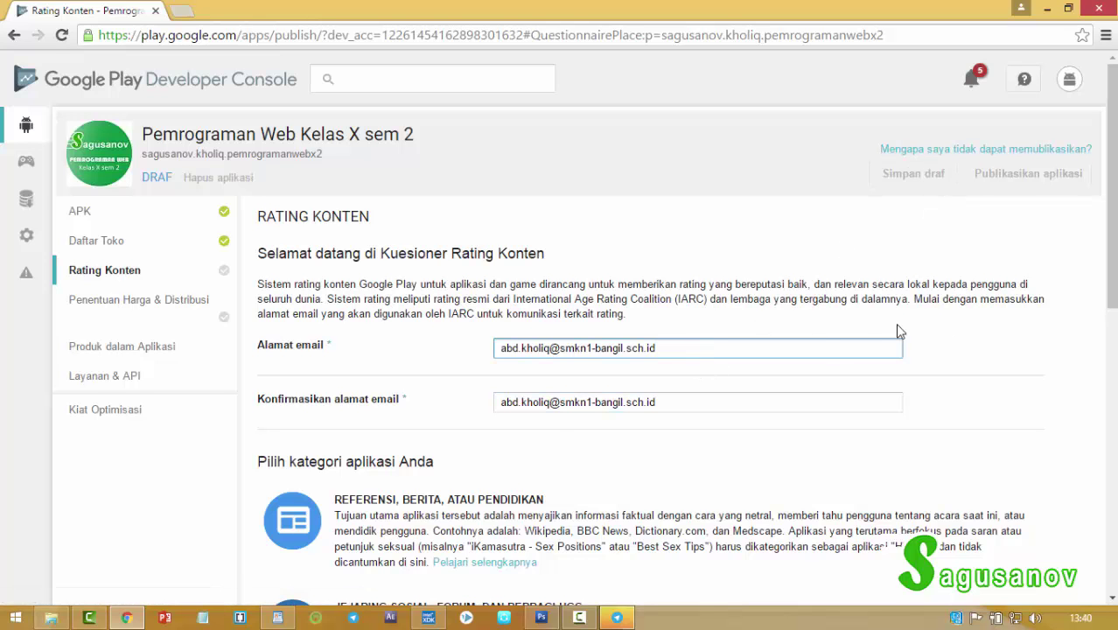
pyautogui.moveTo(1107, 264); pyautogui.dragTo(1108, 271)
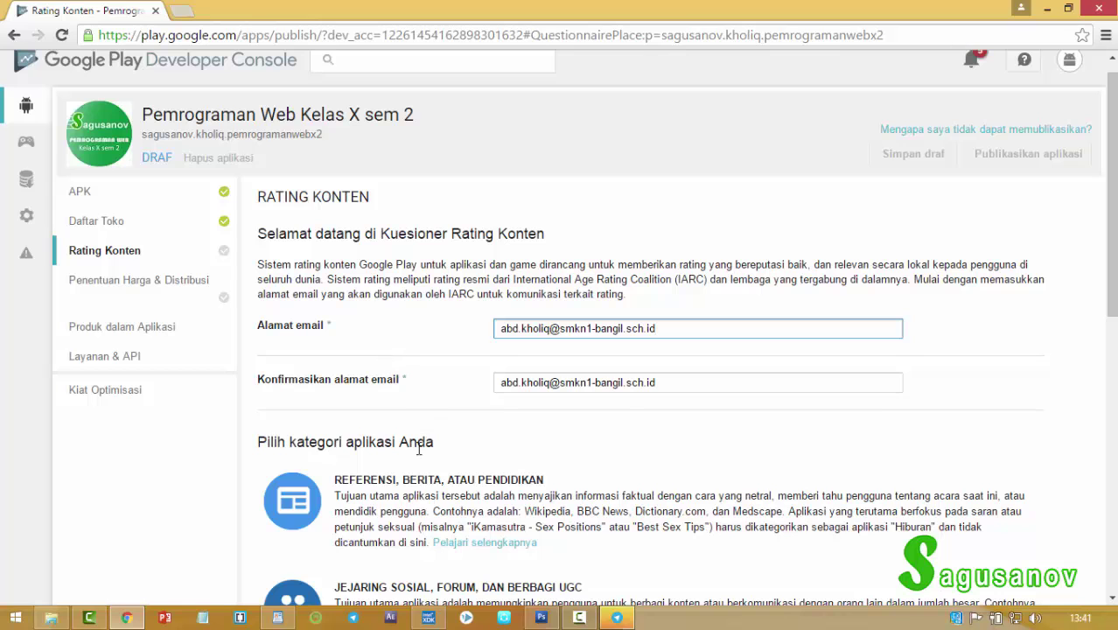
# Choose REFERENSI, BERITA, ATAU PENDIDIKAN, answer Tidak to all eight questions, and save the questionnaire.
pyautogui.click(462, 534)
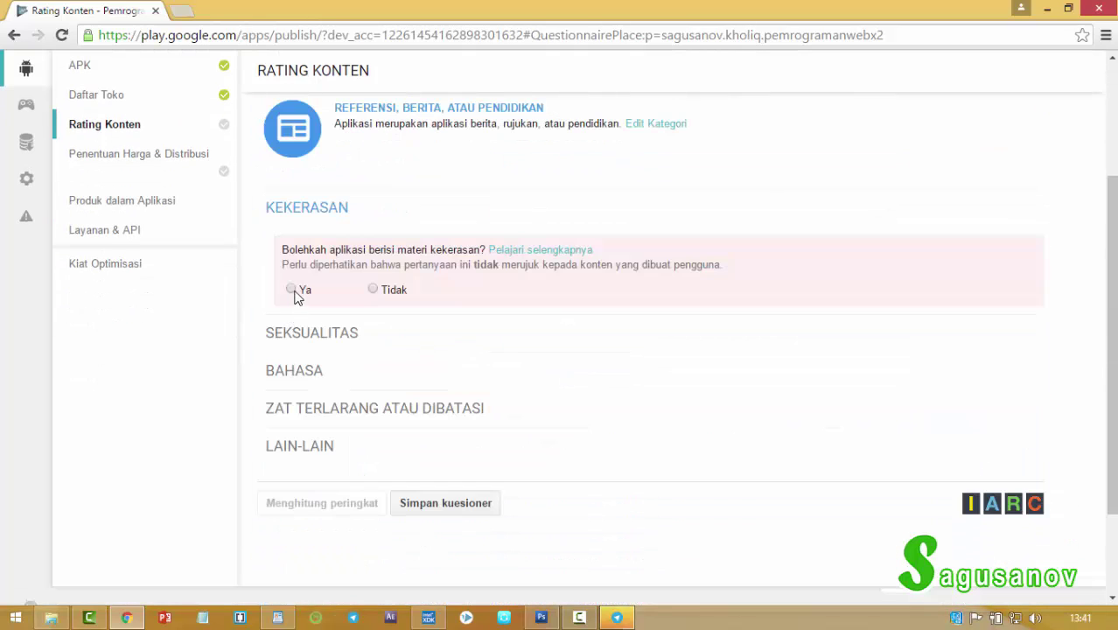
pyautogui.click(374, 290)
pyautogui.click(373, 416)
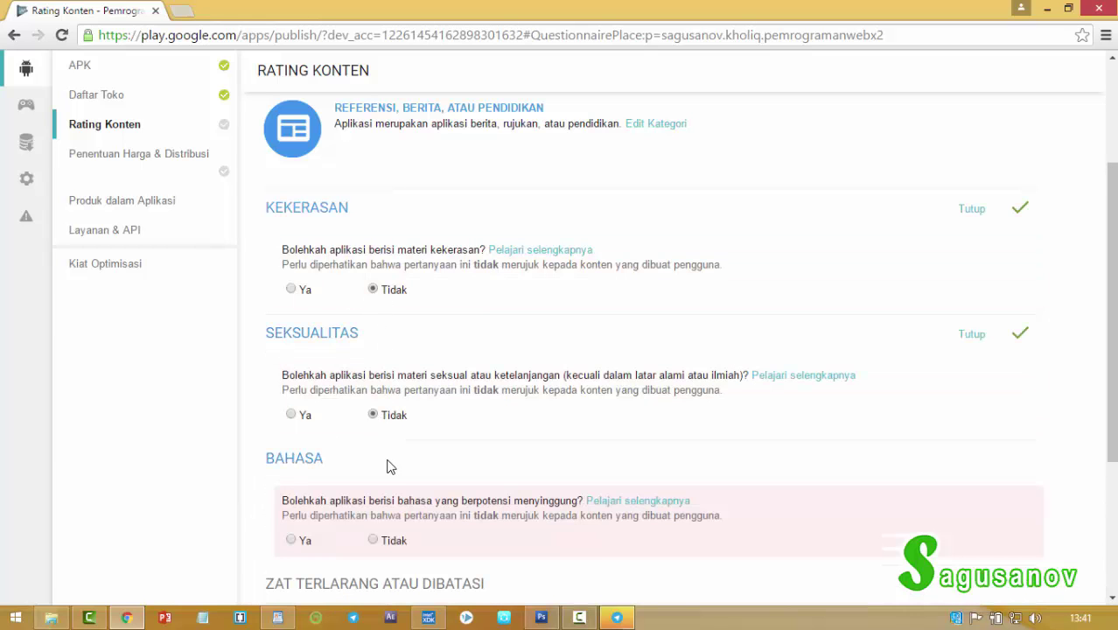
pyautogui.click(374, 541)
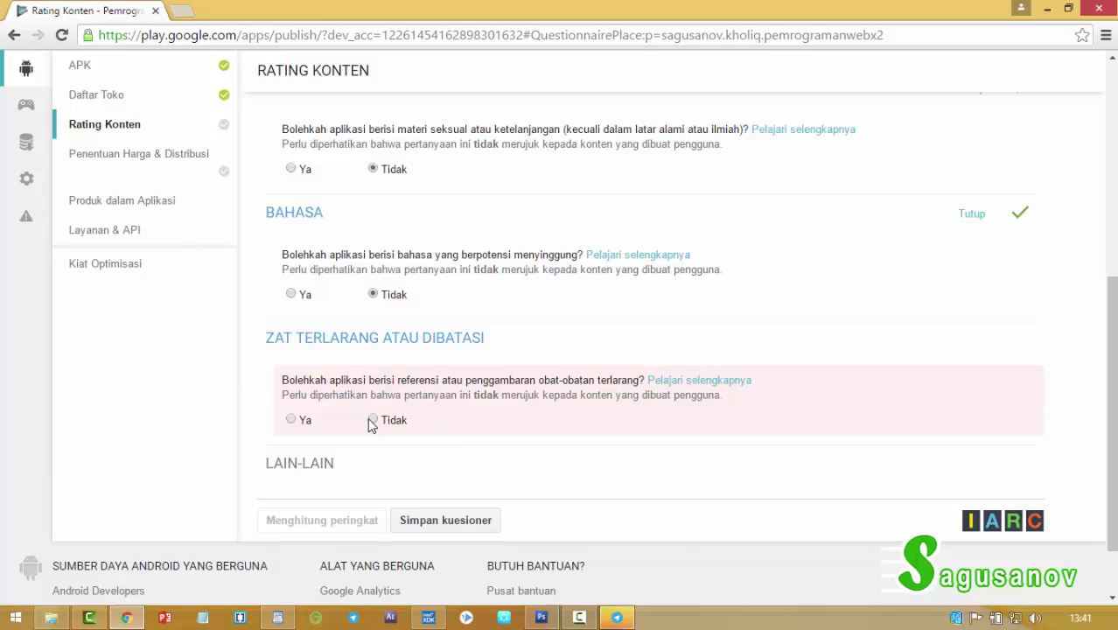
pyautogui.click(373, 419)
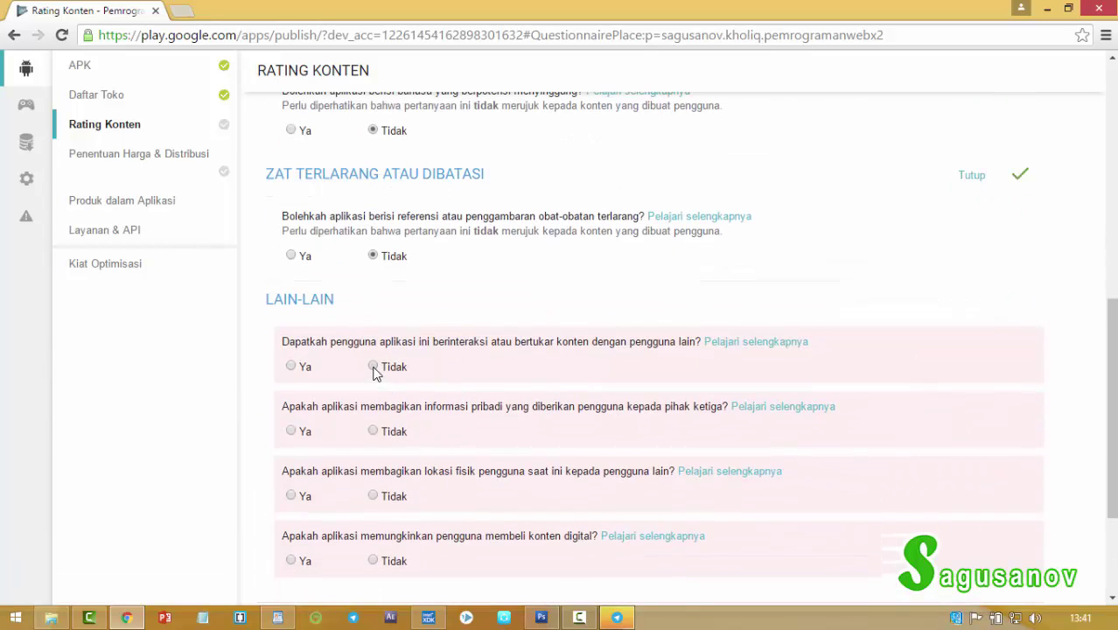
pyautogui.click(373, 367)
pyautogui.click(373, 433)
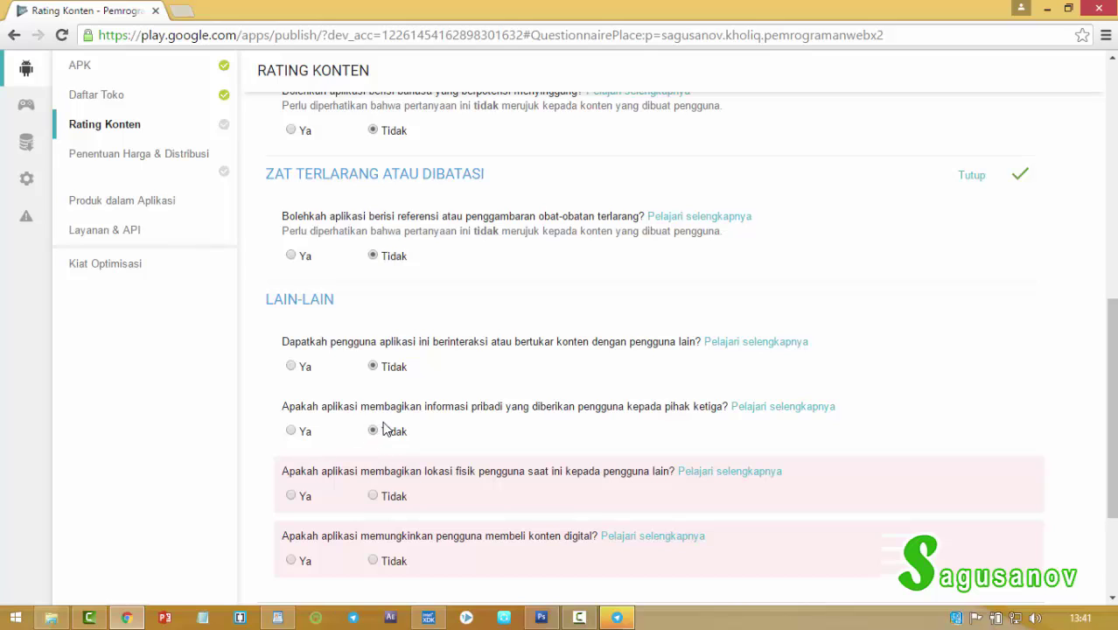
pyautogui.click(372, 496)
pyautogui.scroll(-2, 448, 480)
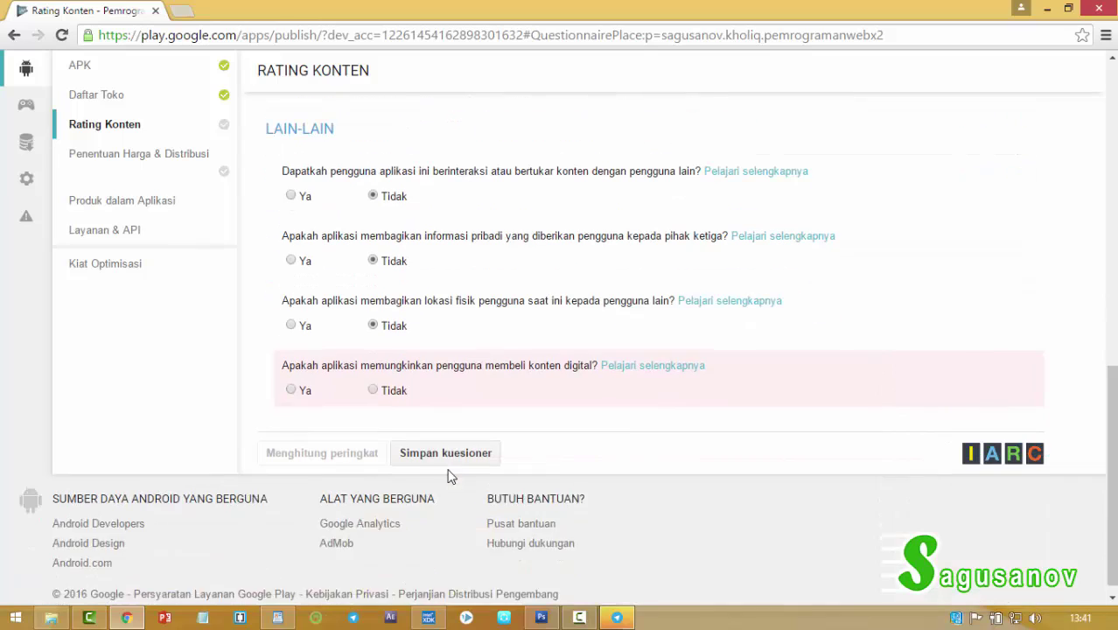
pyautogui.click(373, 378)
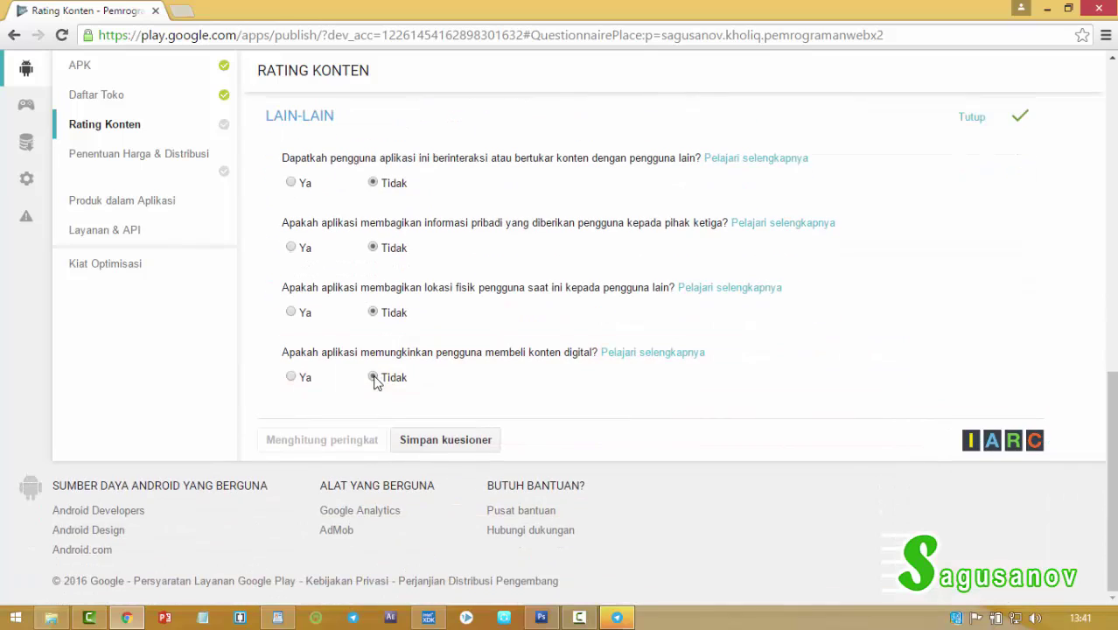
pyautogui.click(432, 440)
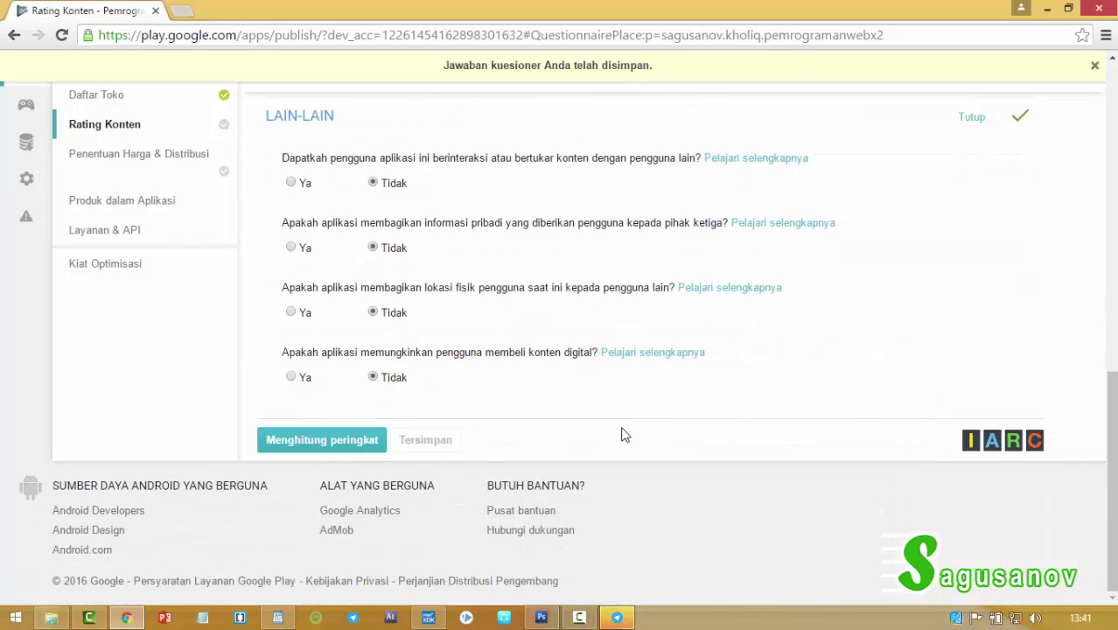
# Calculate the content ratings and view results such as PEGI 3 and ESRB Everyone.
pyautogui.click(365, 441)
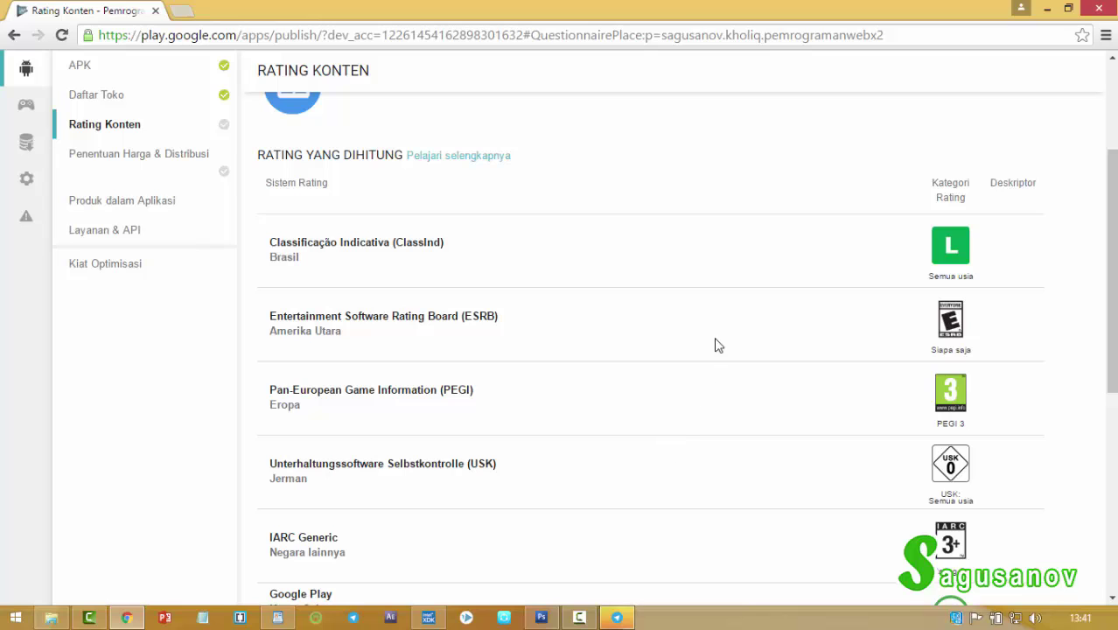
pyautogui.scroll(3, 716, 336)
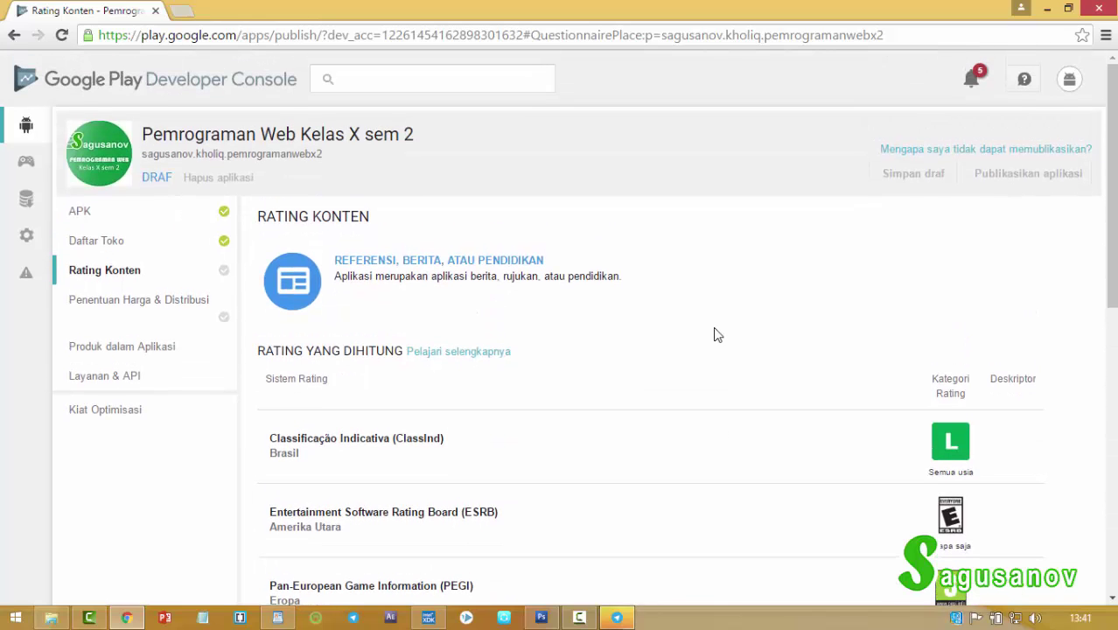